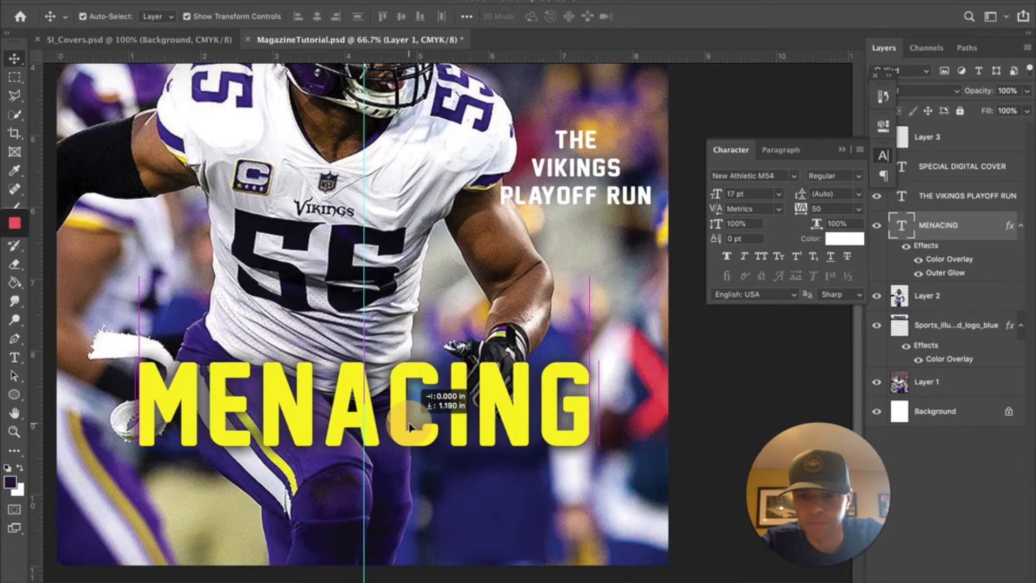
# - Settle the MENACING headline low across the player and switch to the Rectangular Marquee Tool
pyautogui.scroll(2, 553, 264)
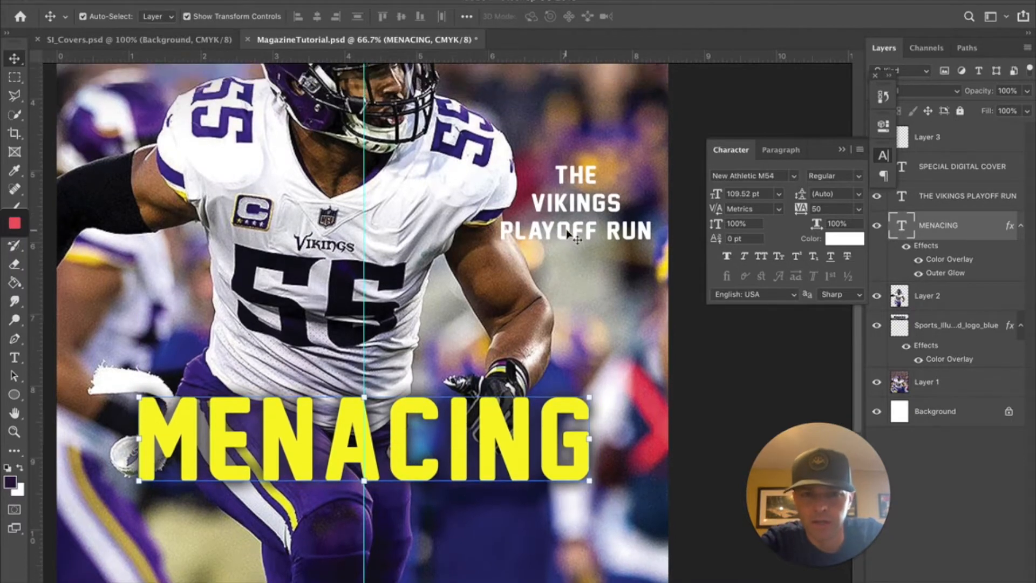
pyautogui.scroll(1, 373, 216)
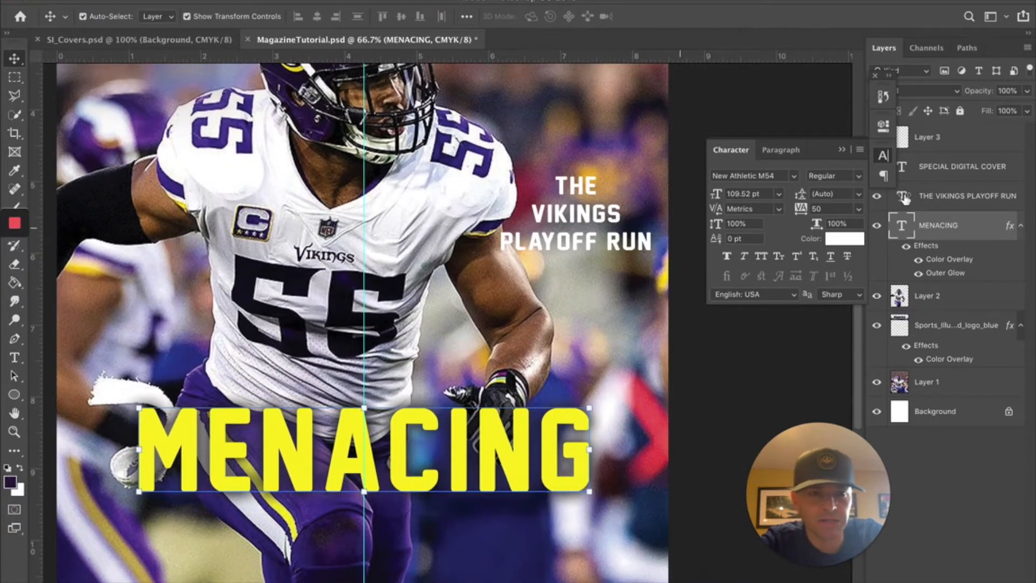
pyautogui.click(15, 76)
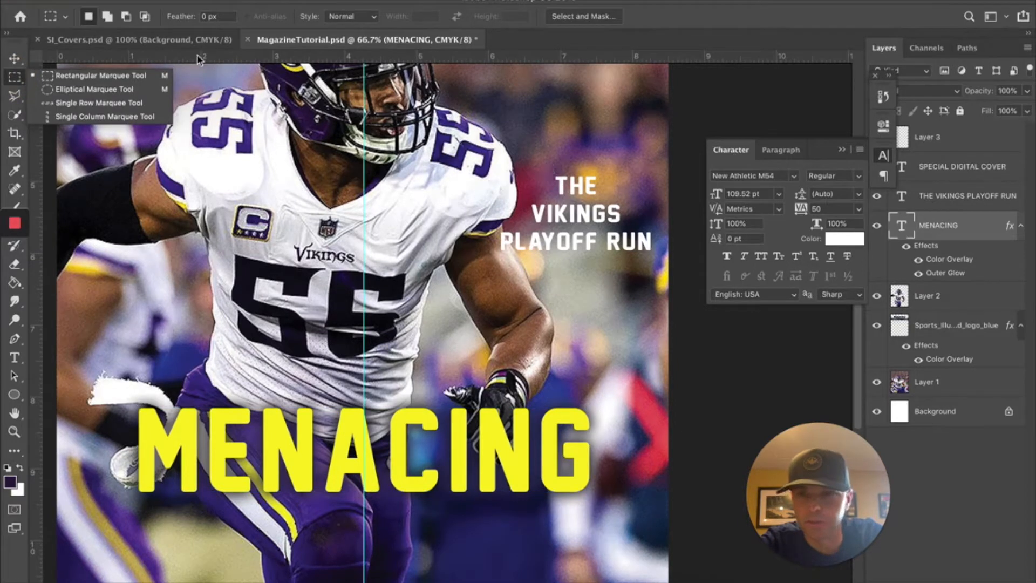
pyautogui.click(175, 42)
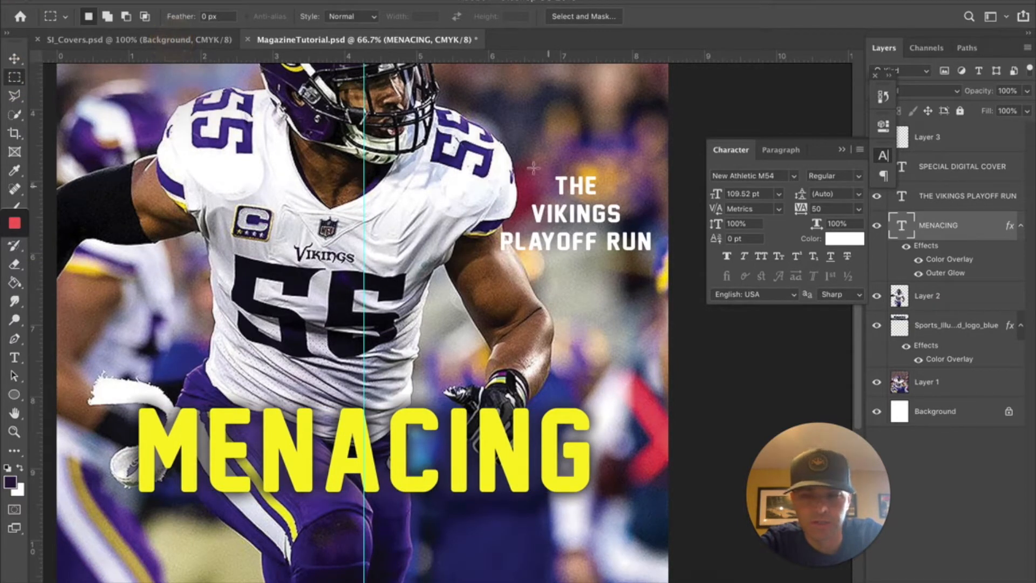
pyautogui.click(173, 40)
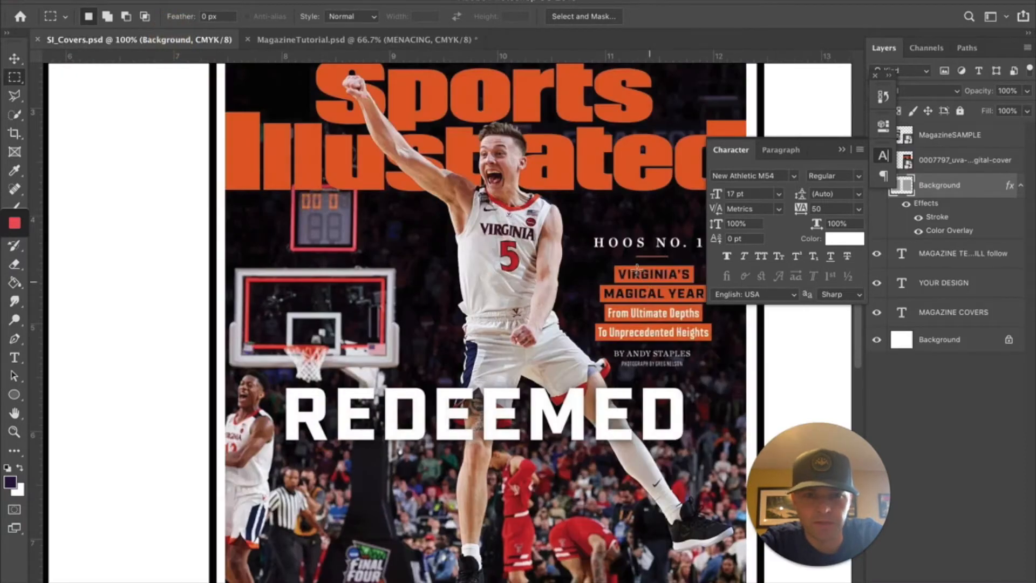
pyautogui.click(293, 39)
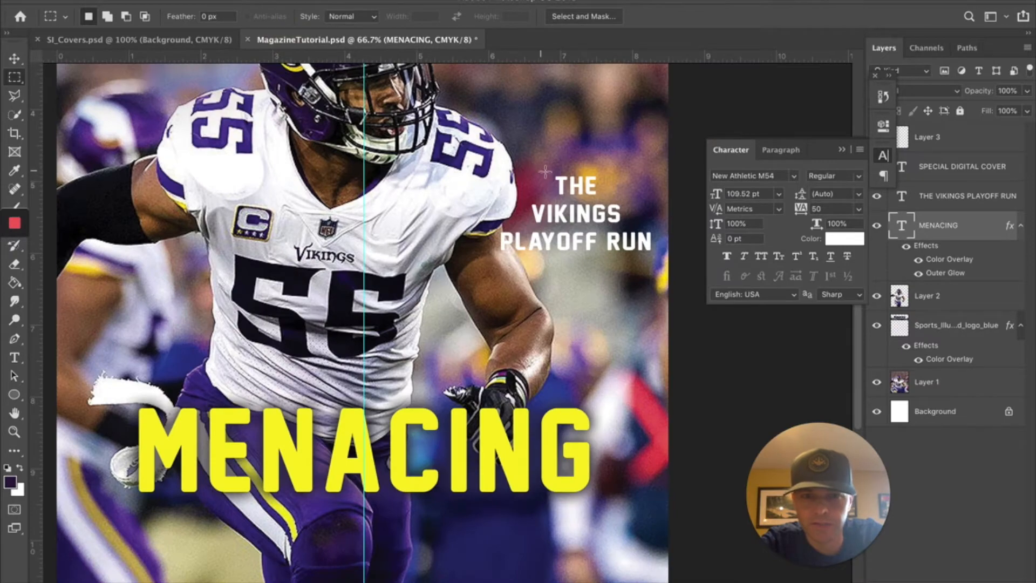
pyautogui.click(164, 41)
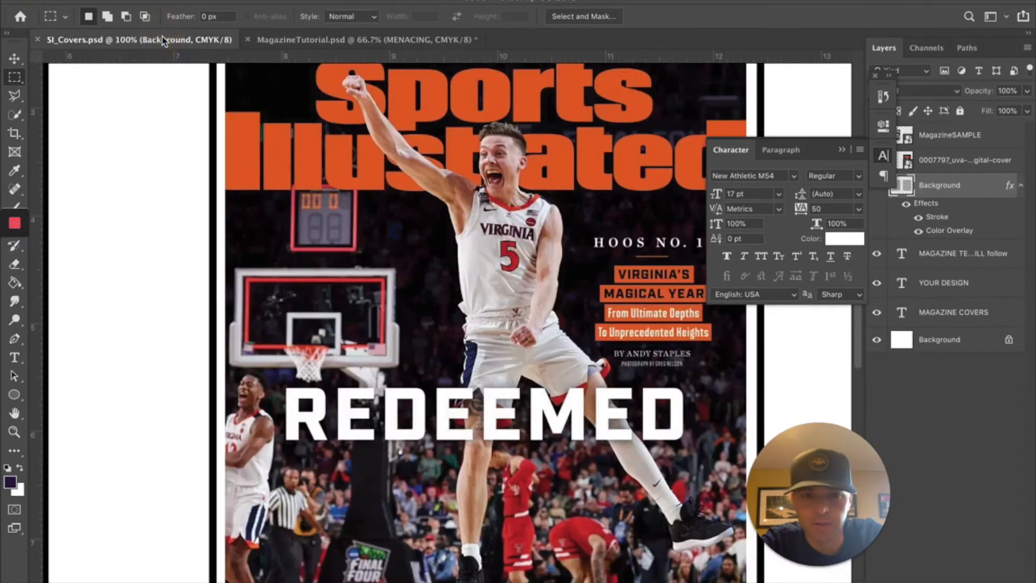
pyautogui.click(311, 43)
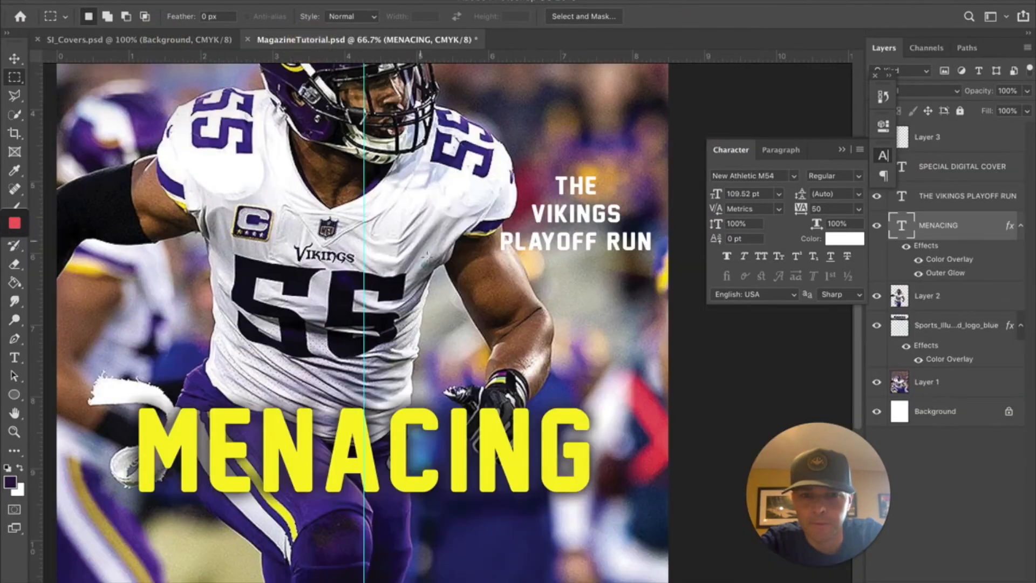
# - Marquee-select around THE, add a new layer, and fill the selection dark purple
pyautogui.moveTo(543, 171); pyautogui.dragTo(611, 199)
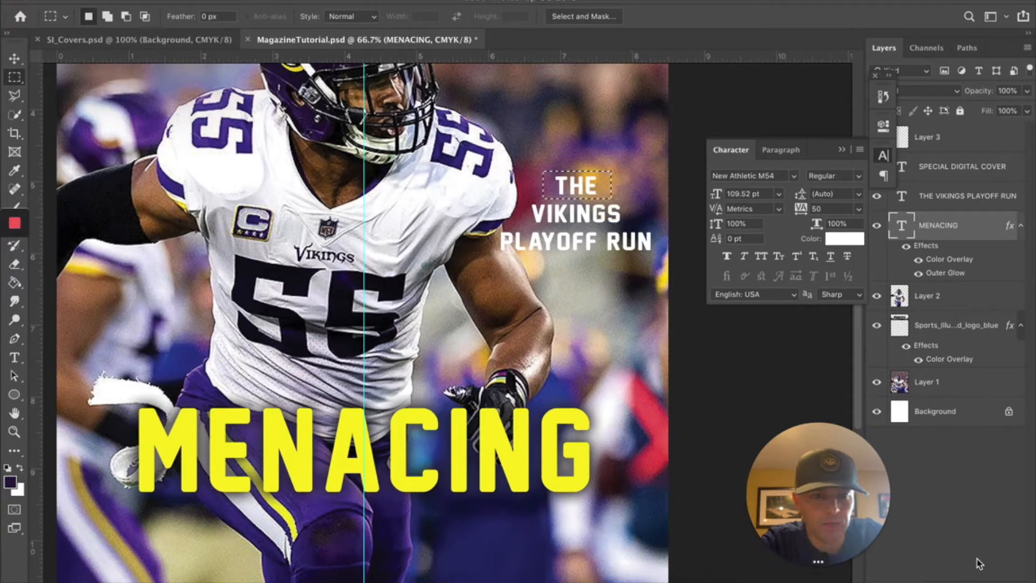
pyautogui.click(992, 575)
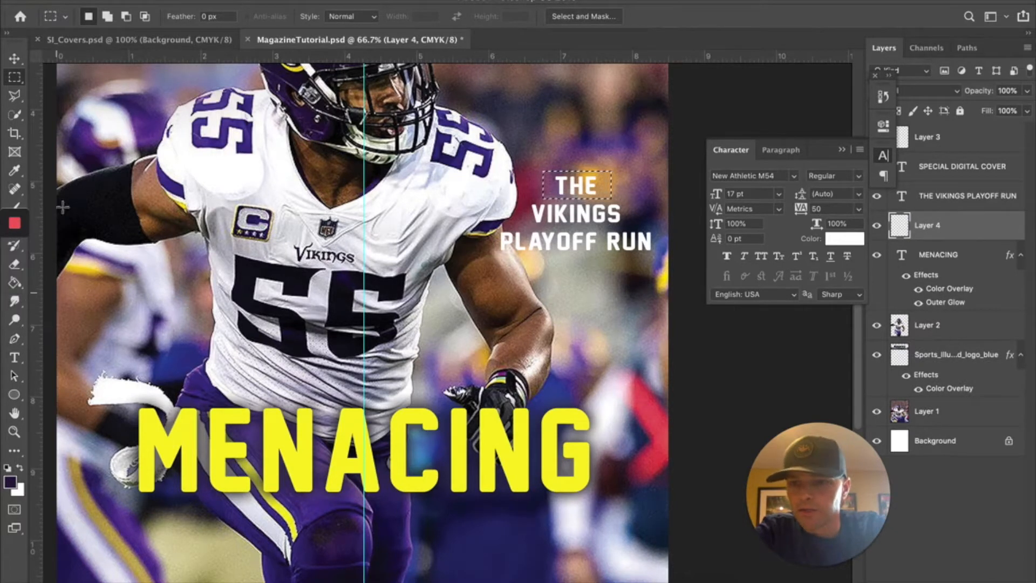
pyautogui.moveTo(99, 3); pyautogui.dragTo(109, 3)
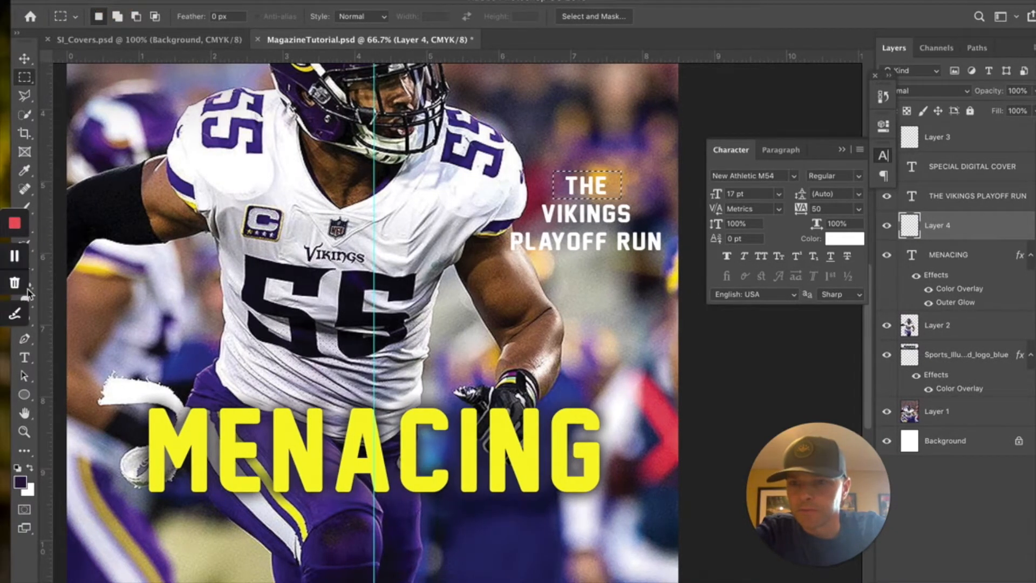
pyautogui.click(25, 283)
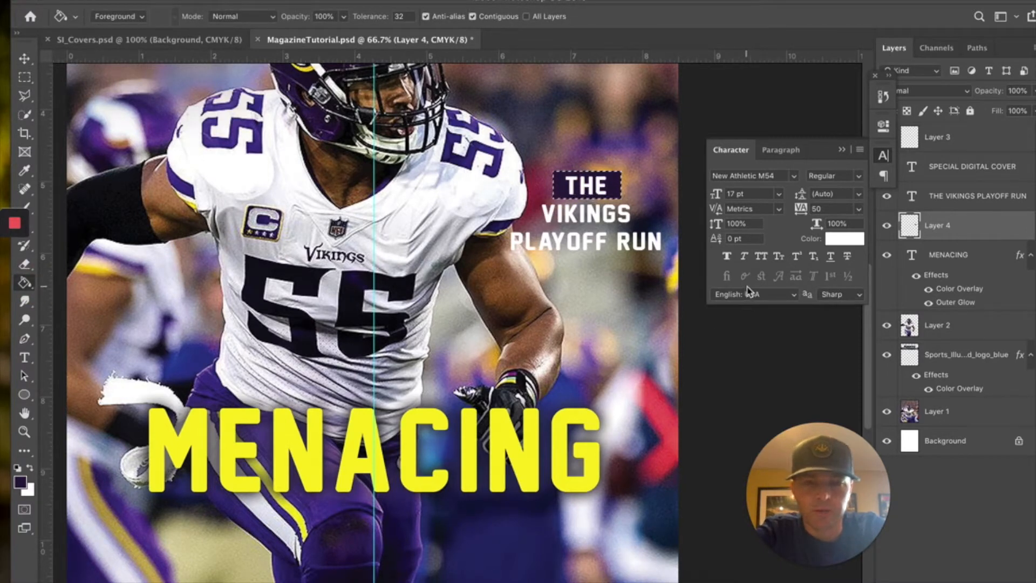
pyautogui.click(24, 77)
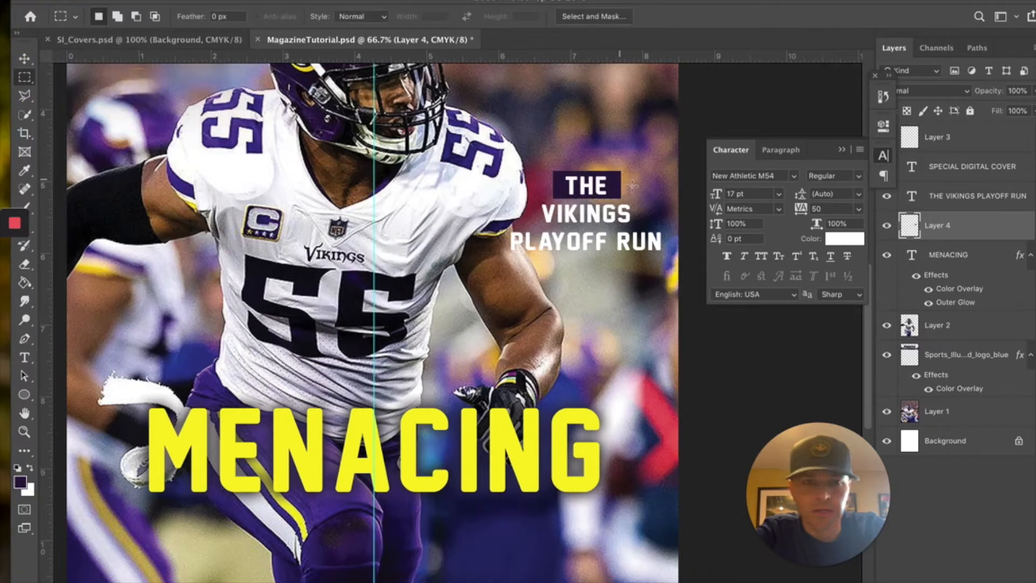
pyautogui.click(24, 58)
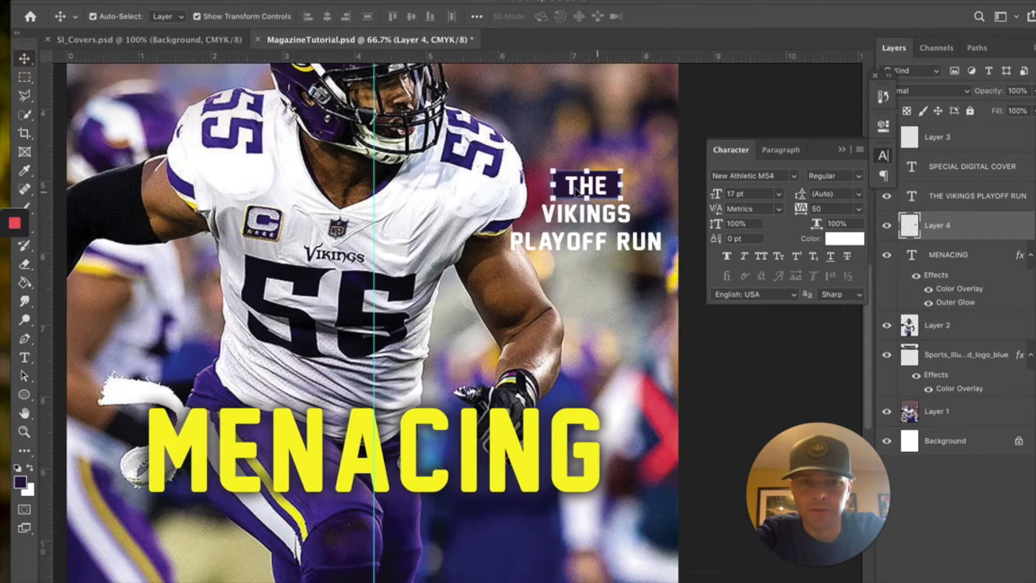
# - Undo trial duplicates of the Vikings text block and lock THE VIKINGS PLAYOFF RUN layer
pyautogui.moveTo(561, 190); pyautogui.dragTo(562, 206)
pyautogui.press('super+z')
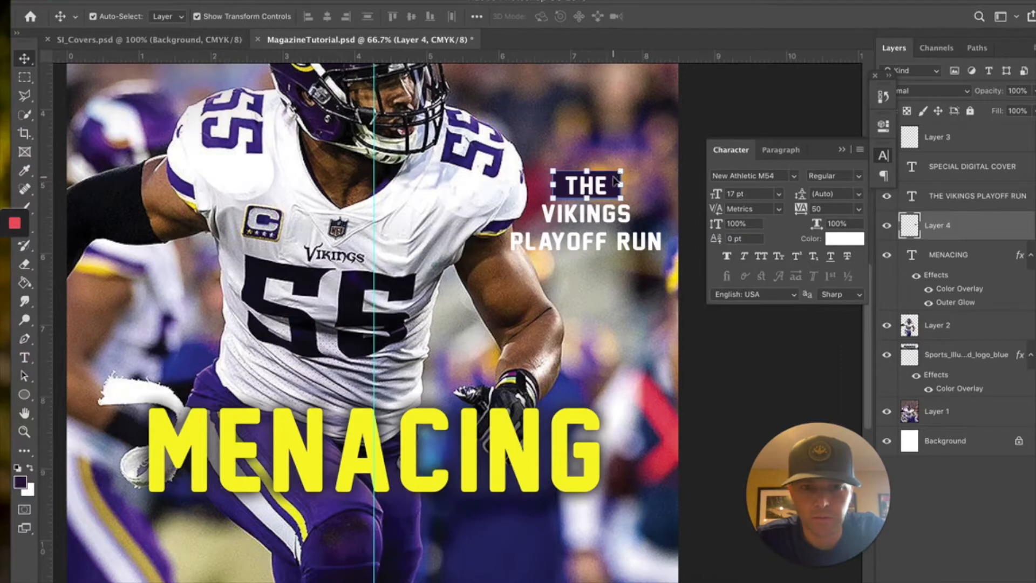
pyautogui.moveTo(617, 182); pyautogui.dragTo(618, 196)
pyautogui.press('super+z')
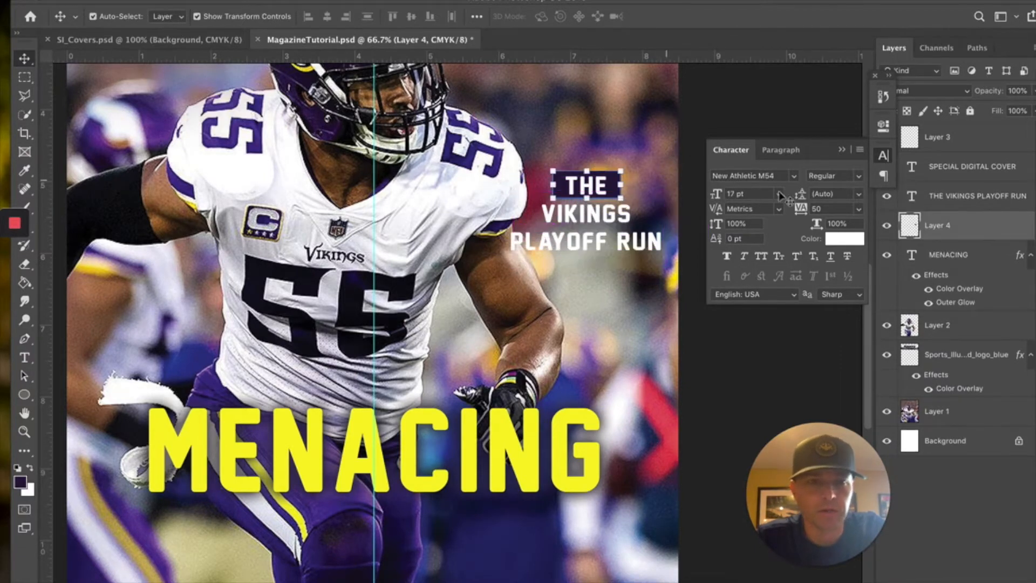
pyautogui.click(952, 201)
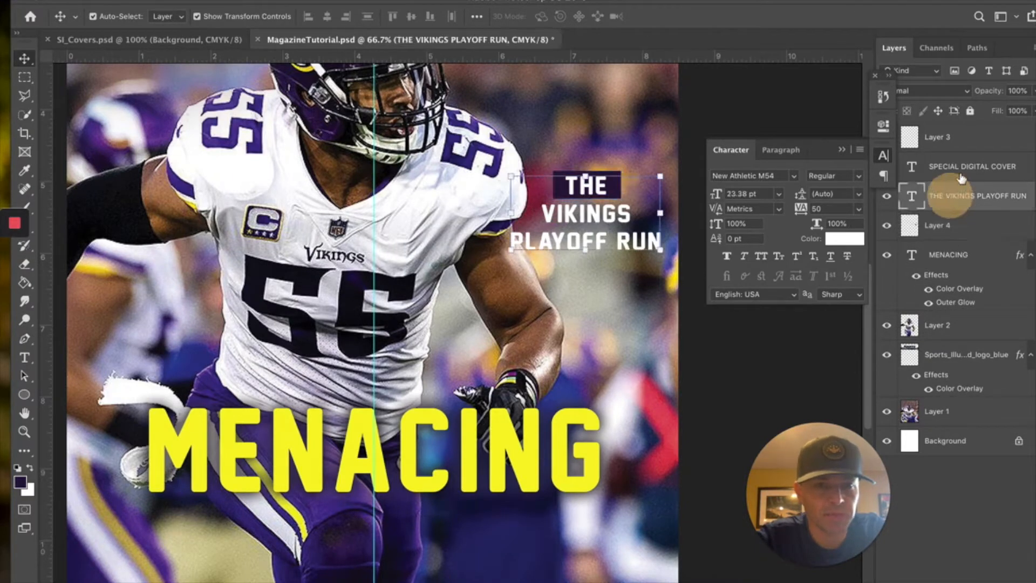
pyautogui.click(970, 111)
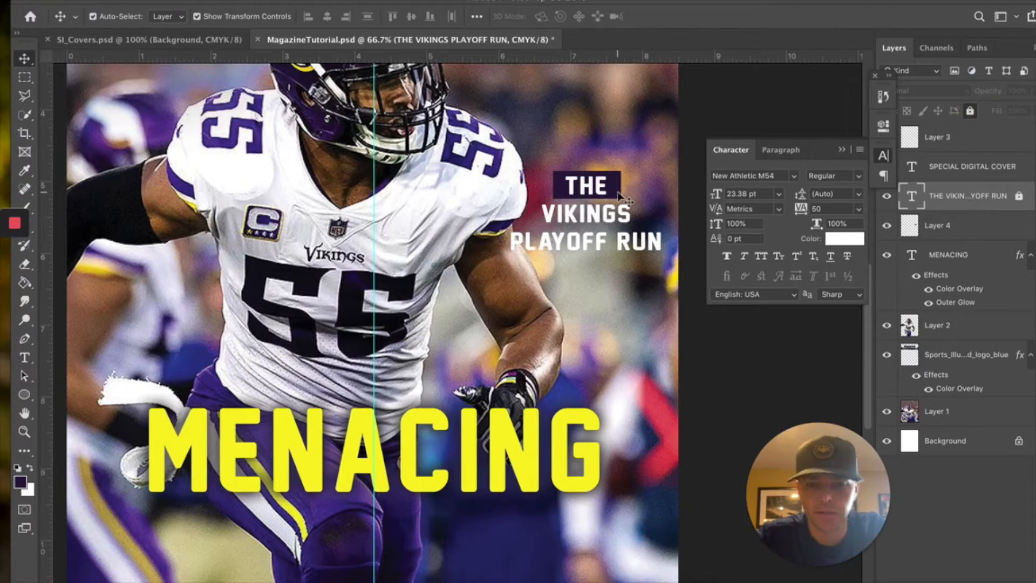
# - Undo further trial text duplicates and select the purple box layer behind THE
pyautogui.moveTo(619, 195); pyautogui.dragTo(625, 220)
pyautogui.hotkey('ctrl', 'z')
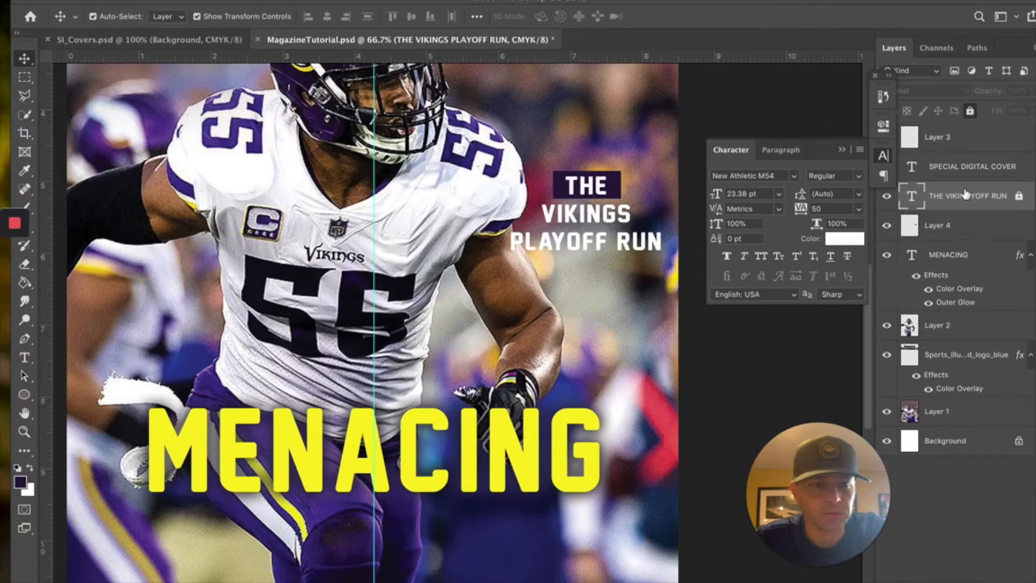
pyautogui.click(944, 138)
pyautogui.click(938, 225)
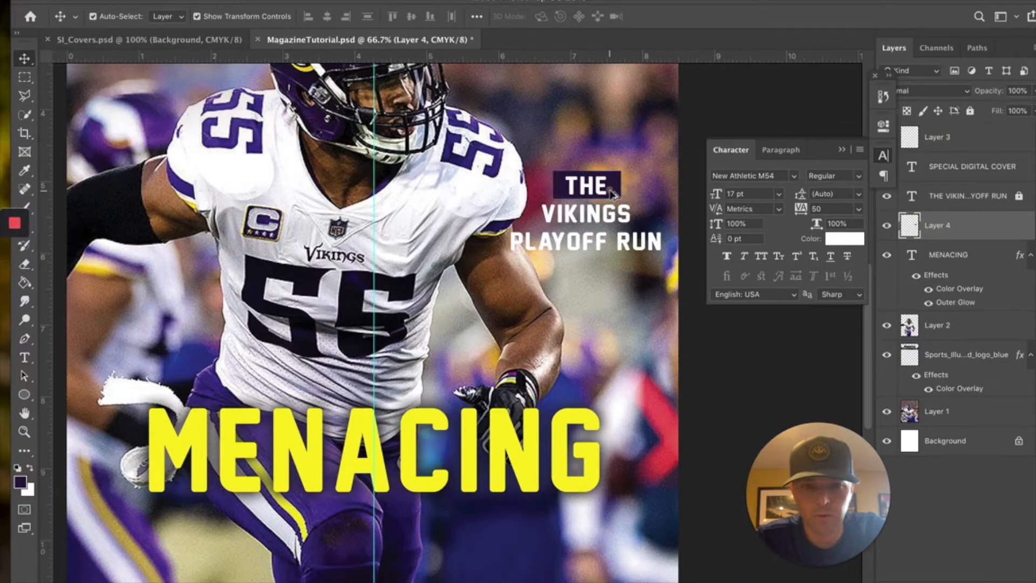
pyautogui.moveTo(615, 193); pyautogui.dragTo(614, 231)
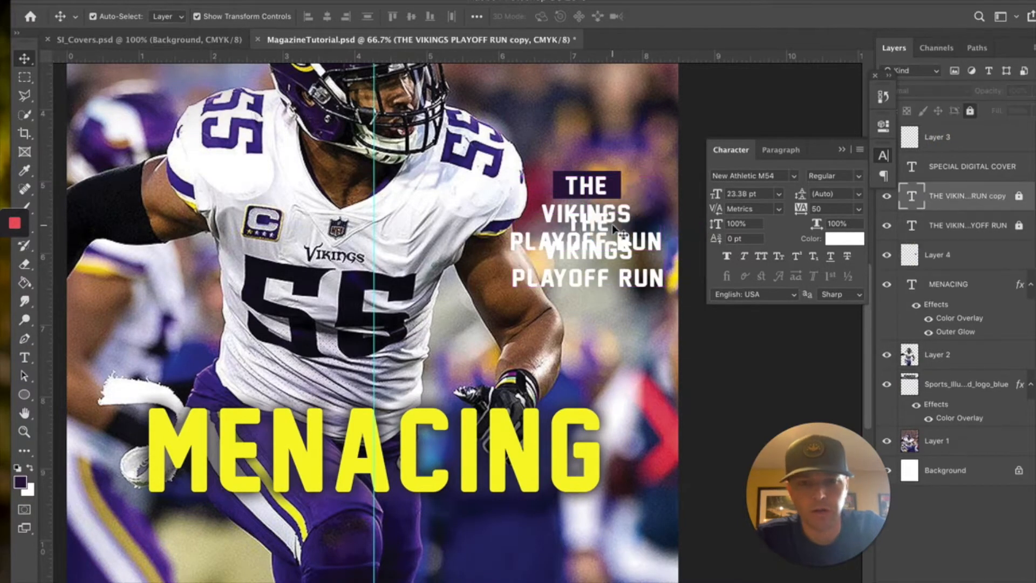
pyautogui.press('super+z')
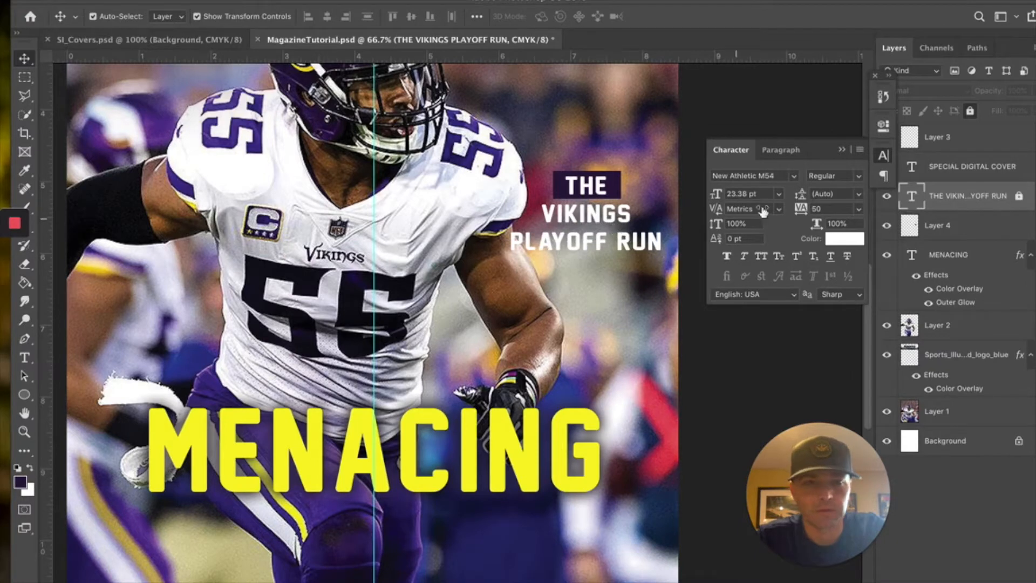
# - Duplicate the purple box downward and stretch the copy wider to sit behind VIKINGS
pyautogui.click(887, 201)
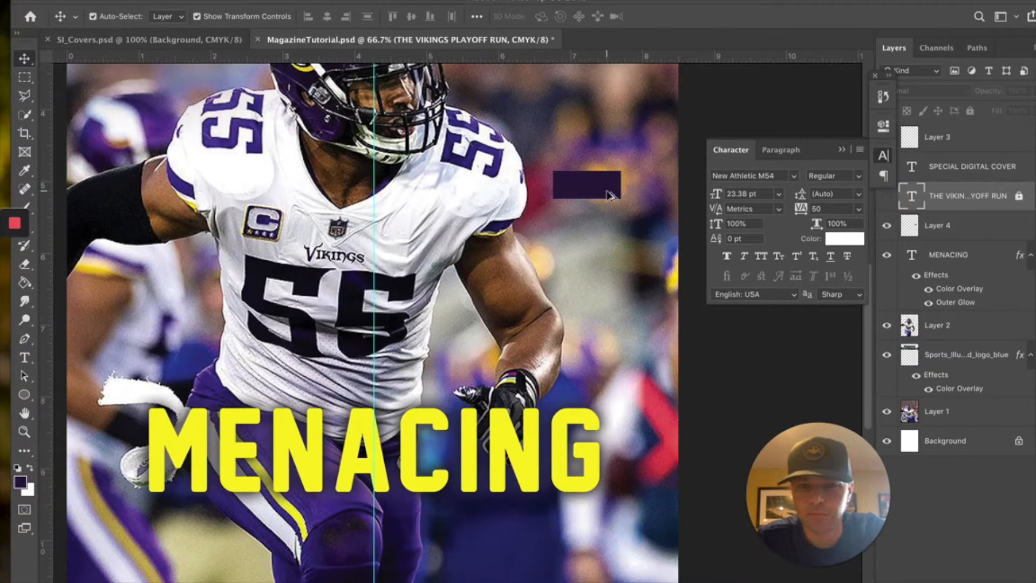
pyautogui.moveTo(610, 192); pyautogui.dragTo(614, 225)
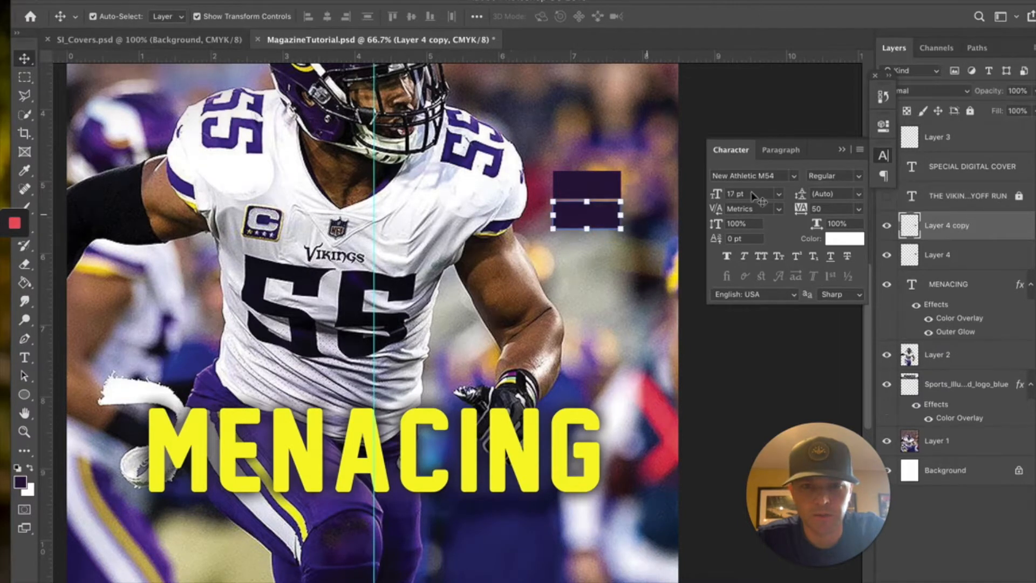
pyautogui.click(885, 197)
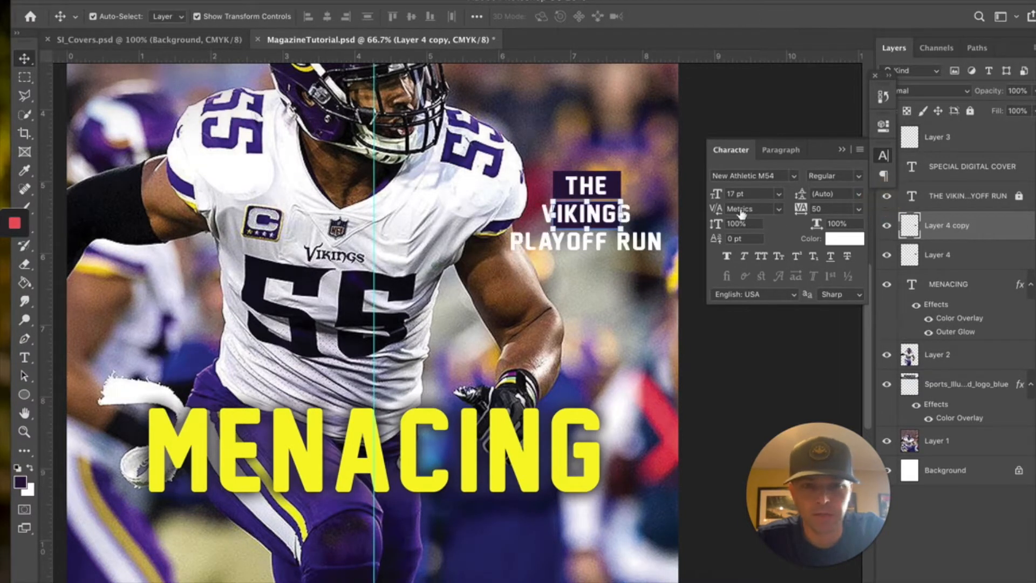
pyautogui.moveTo(620, 215); pyautogui.dragTo(641, 217)
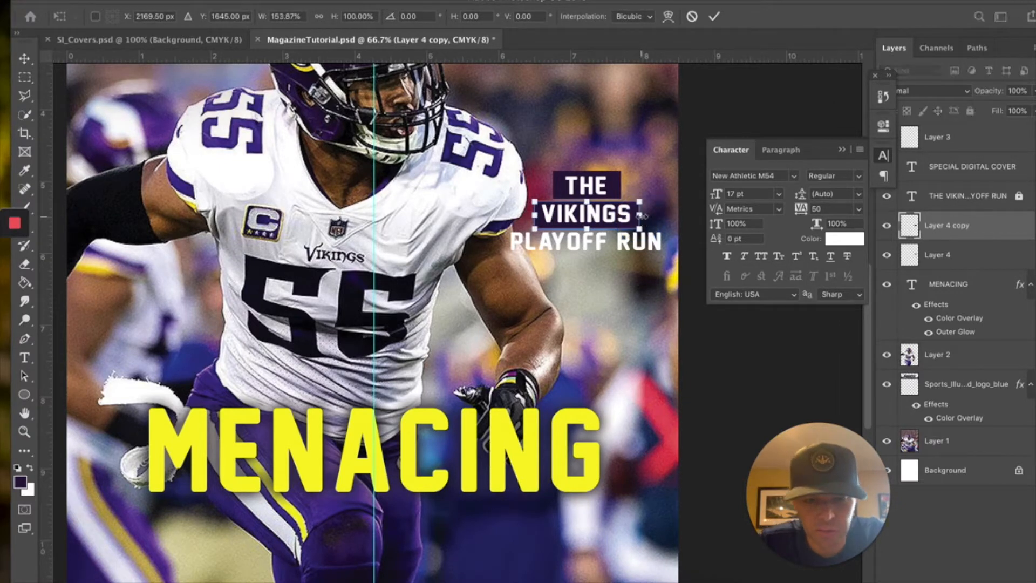
pyautogui.press('Up')
pyautogui.press('Up')
pyautogui.press('Up')
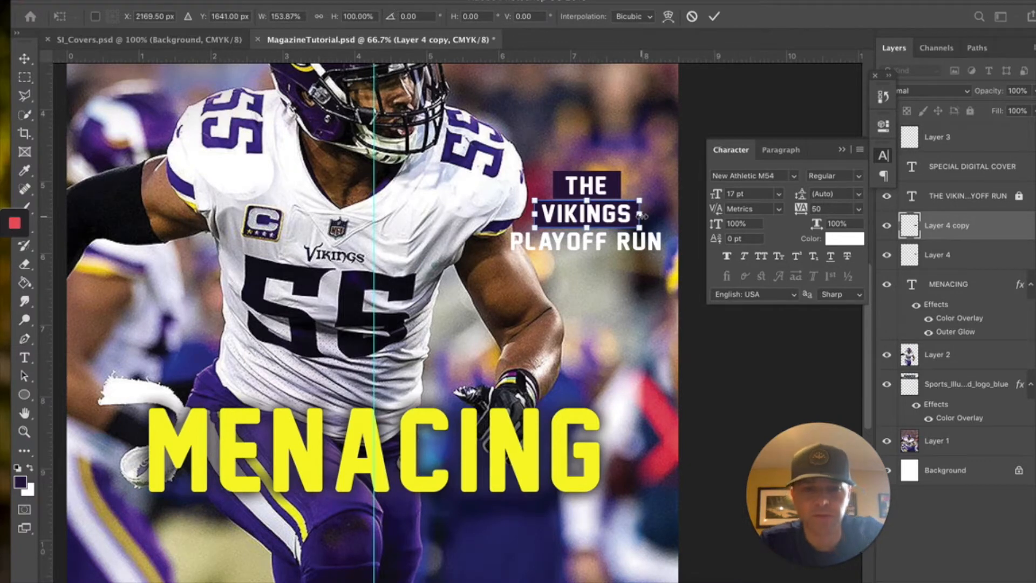
pyautogui.click(643, 138)
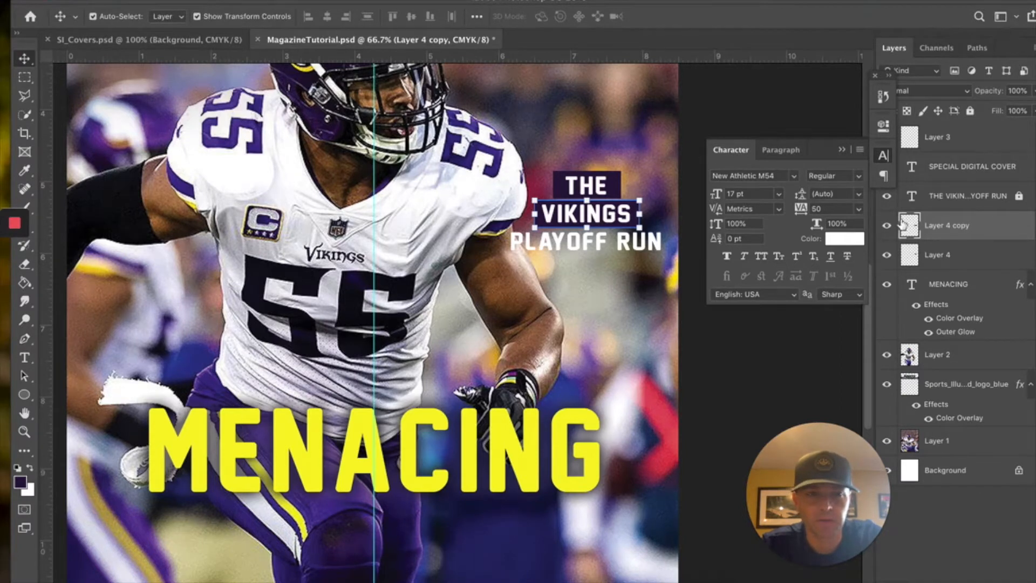
pyautogui.click(886, 196)
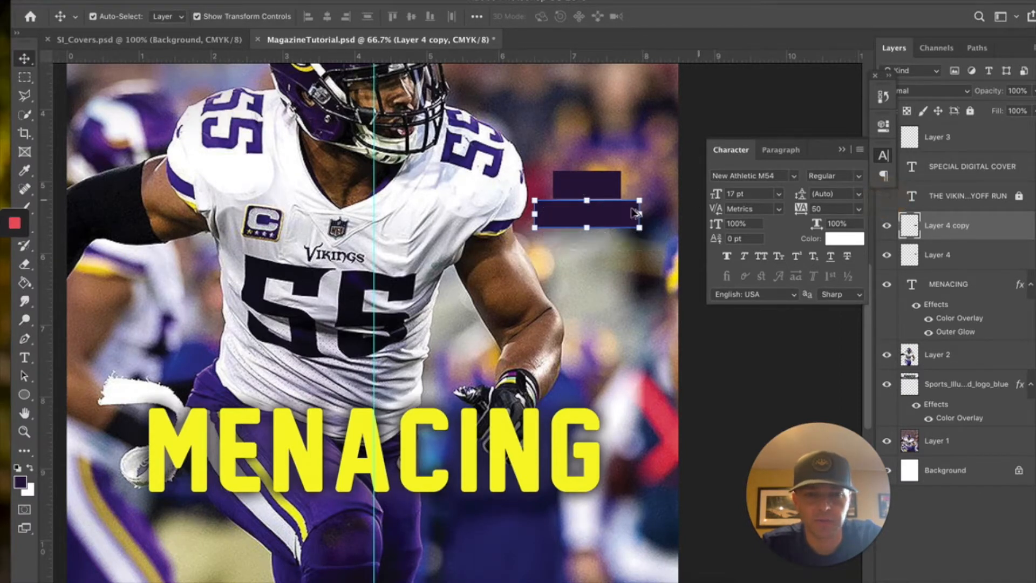
# - Duplicate the purple bar below the others and widen the copy to back PLAYOFF RUN
pyautogui.moveTo(625, 216); pyautogui.dragTo(624, 242)
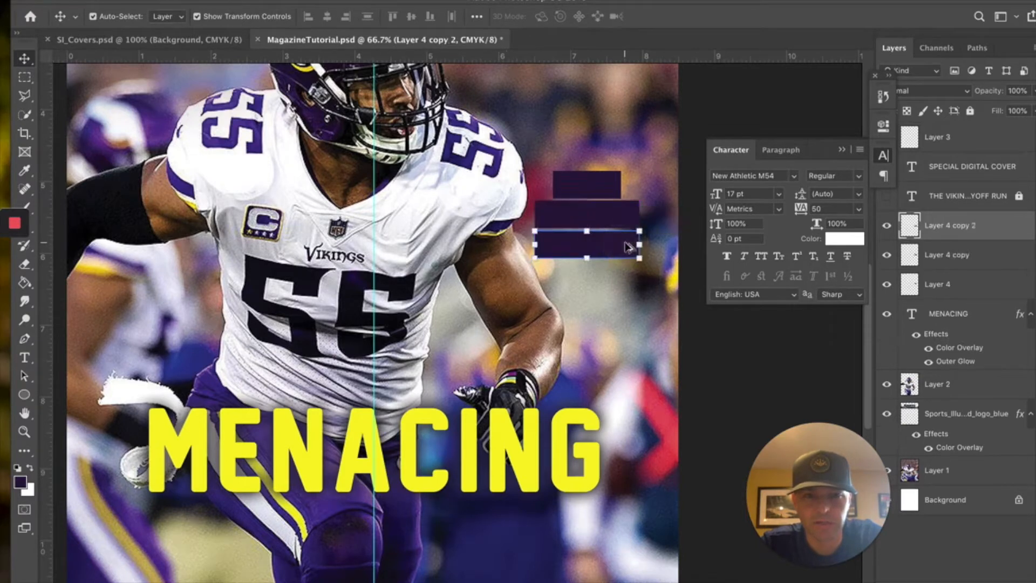
pyautogui.click(887, 196)
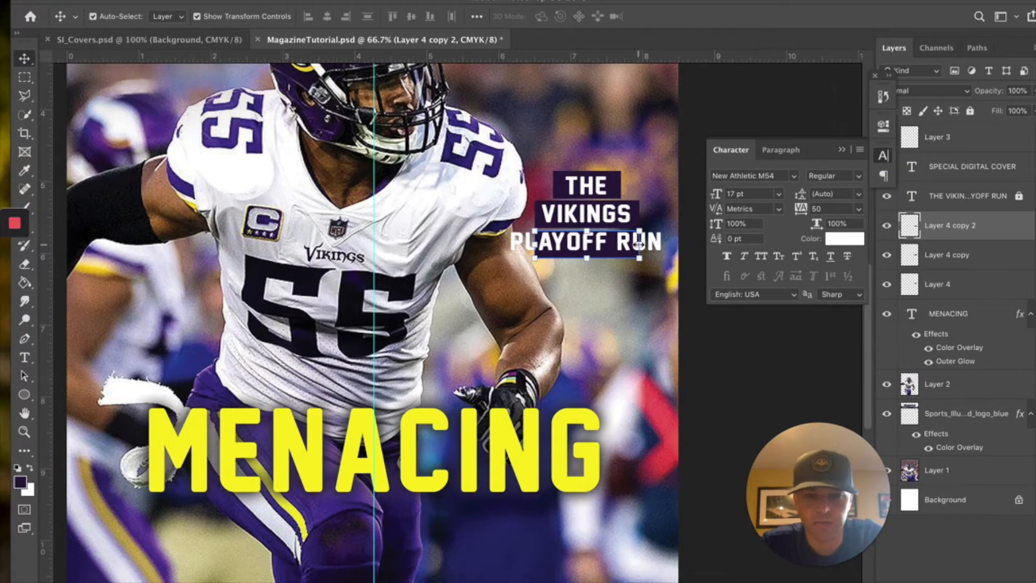
pyautogui.moveTo(639, 245); pyautogui.dragTo(670, 248)
pyautogui.press('Up')
pyautogui.press('Up')
pyautogui.press('Up')
pyautogui.press('Up')
pyautogui.press('Up')
pyautogui.press('Up')
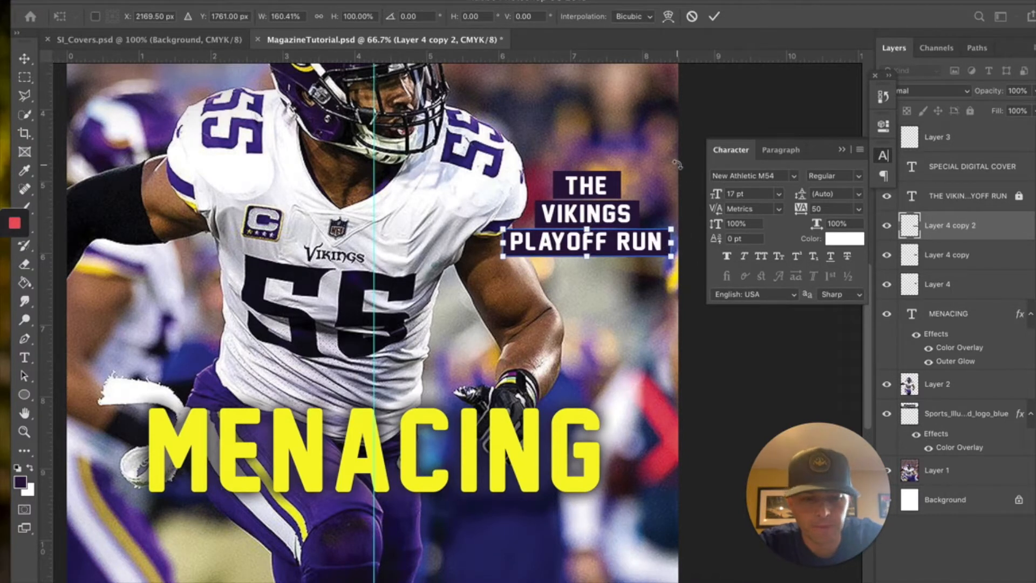
pyautogui.press('Return')
pyautogui.click(639, 130)
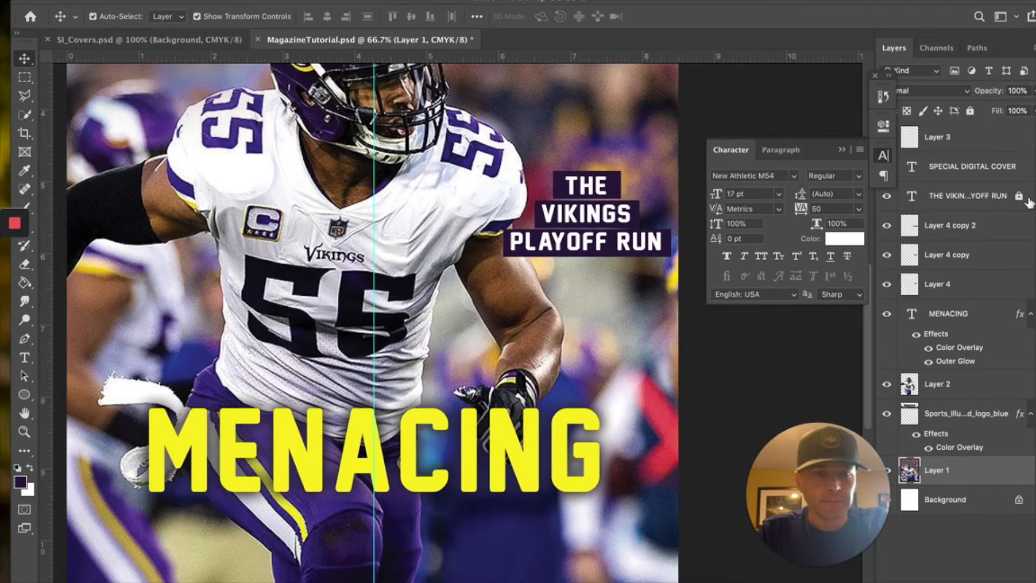
# - Unlock and duplicate the headline lower, retyping it as FROM WORST TO FIRST IN THE NFC
pyautogui.click(987, 196)
pyautogui.click(970, 110)
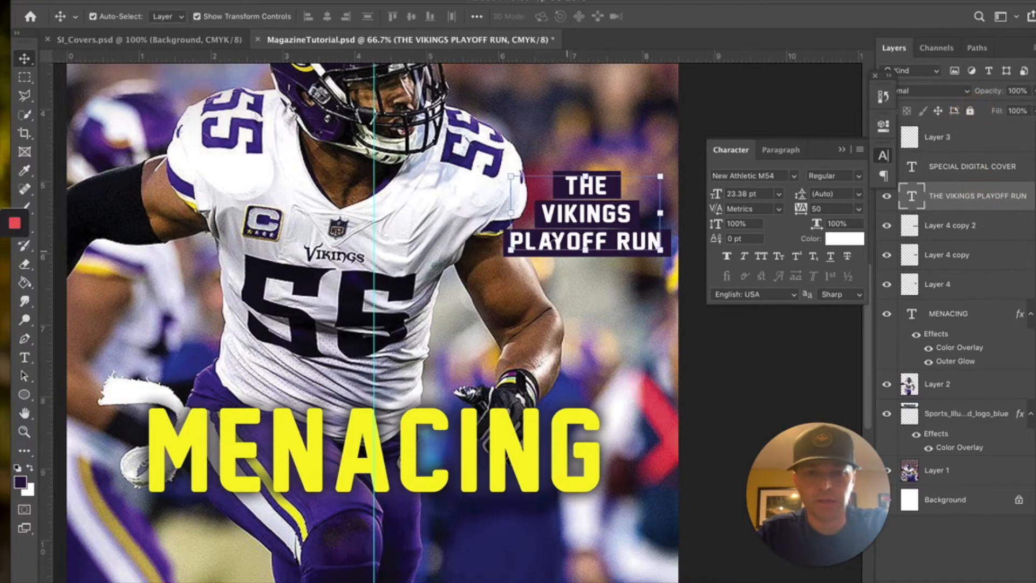
pyautogui.moveTo(600, 221); pyautogui.dragTo(600, 307)
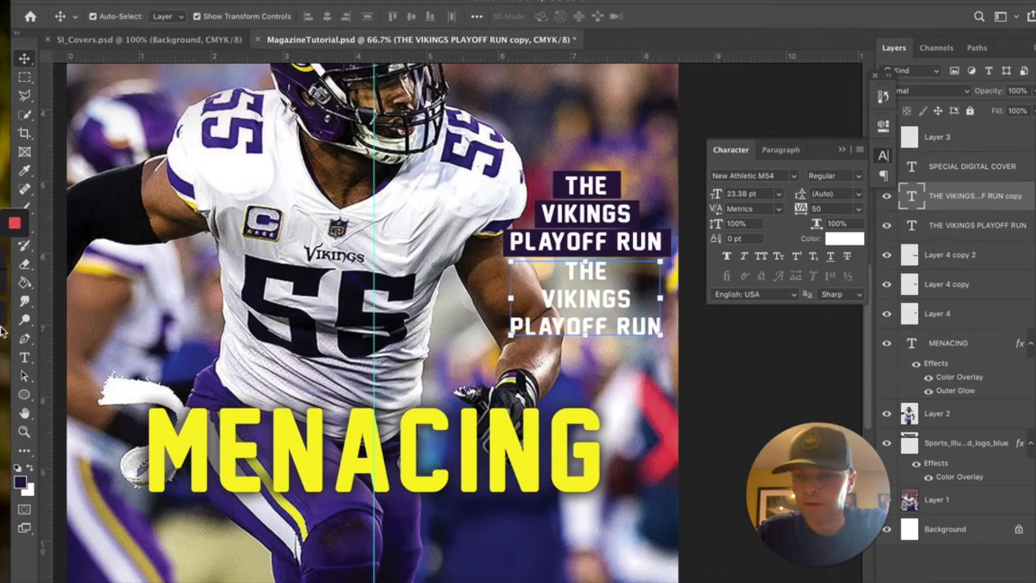
pyautogui.click(25, 357)
pyautogui.moveTo(569, 272); pyautogui.dragTo(684, 330)
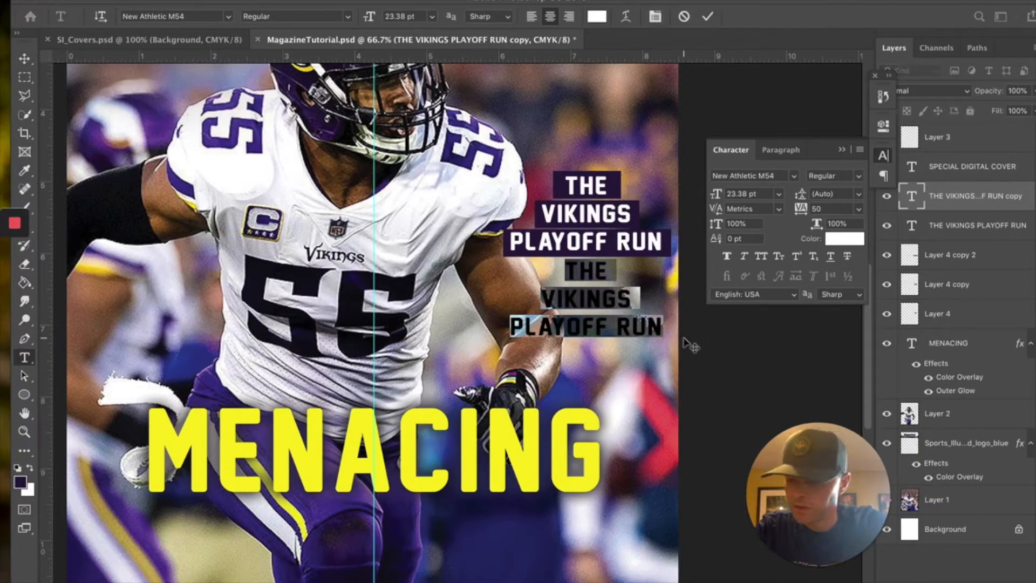
pyautogui.write('F')
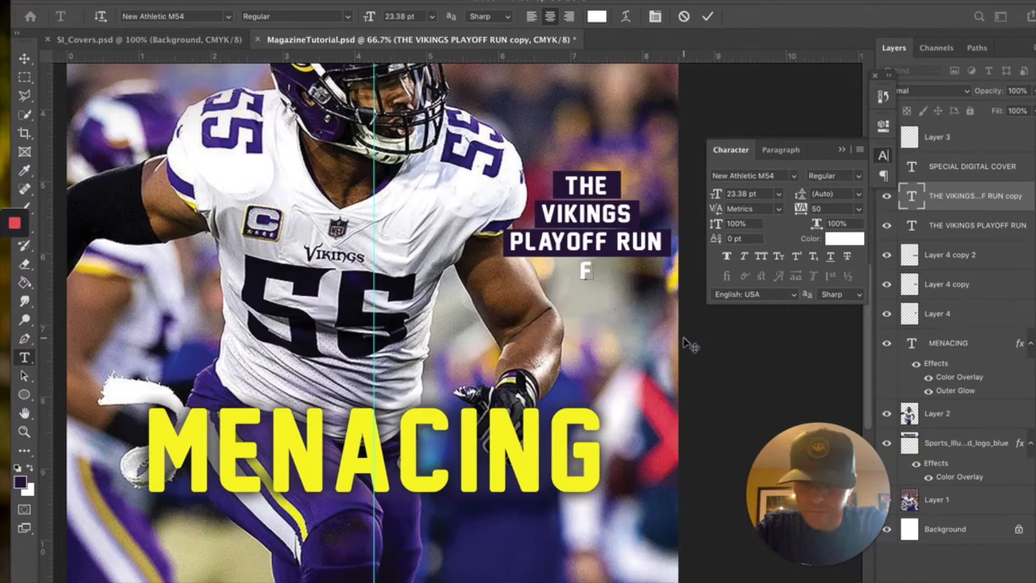
pyautogui.write('ROM WORS')
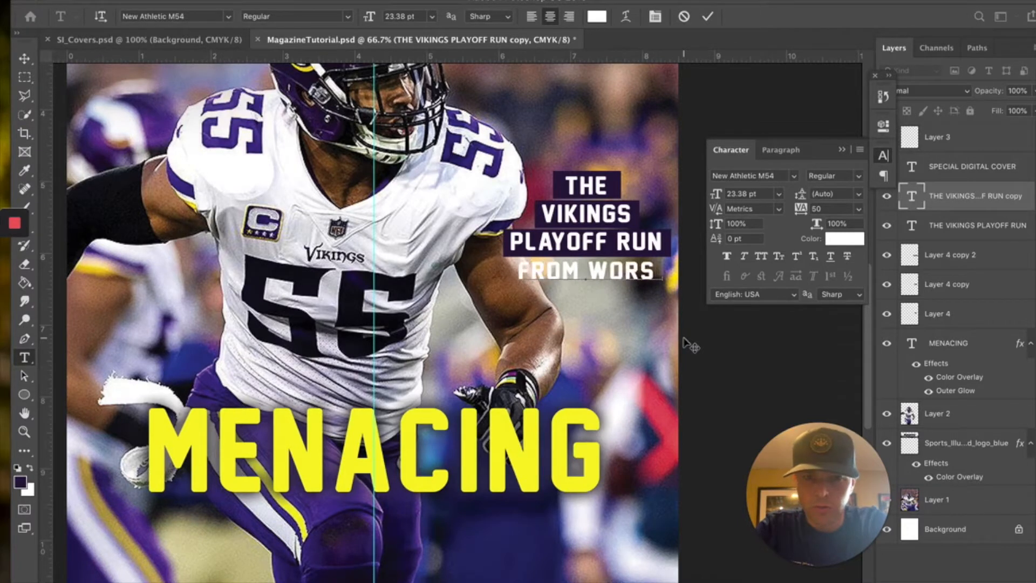
pyautogui.write('T TO F')
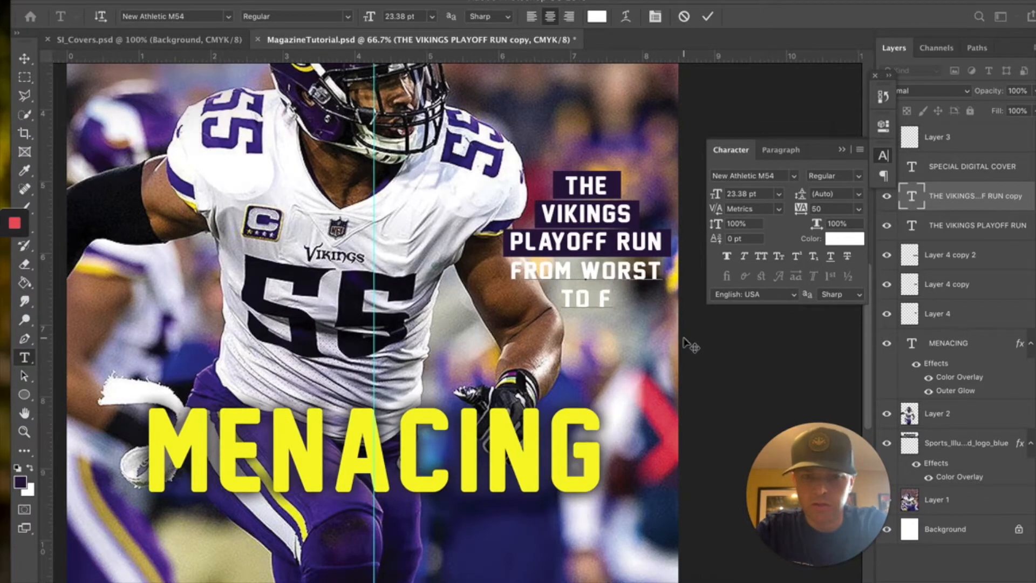
pyautogui.write('IRST IN THE N')
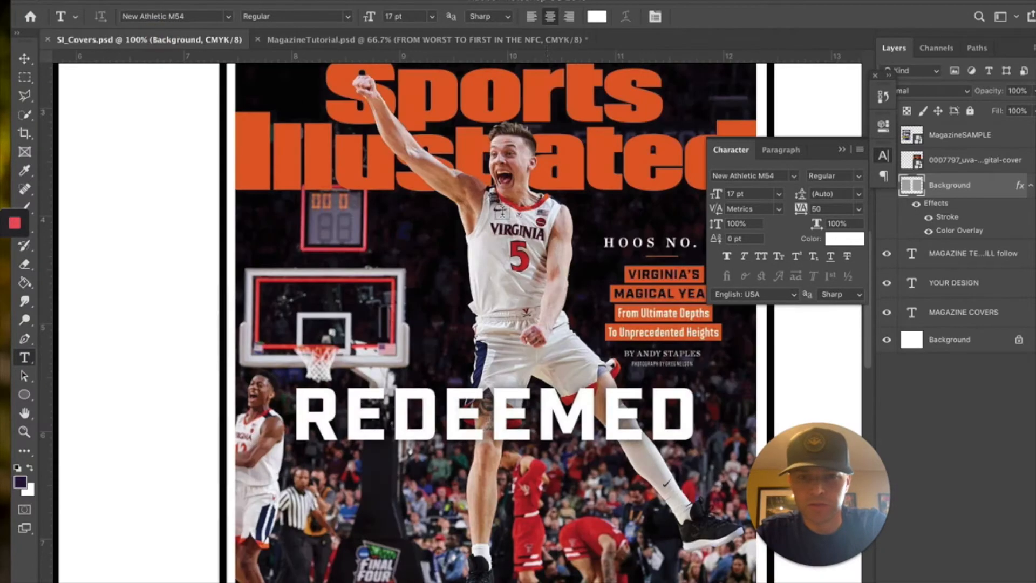
pyautogui.click(159, 45)
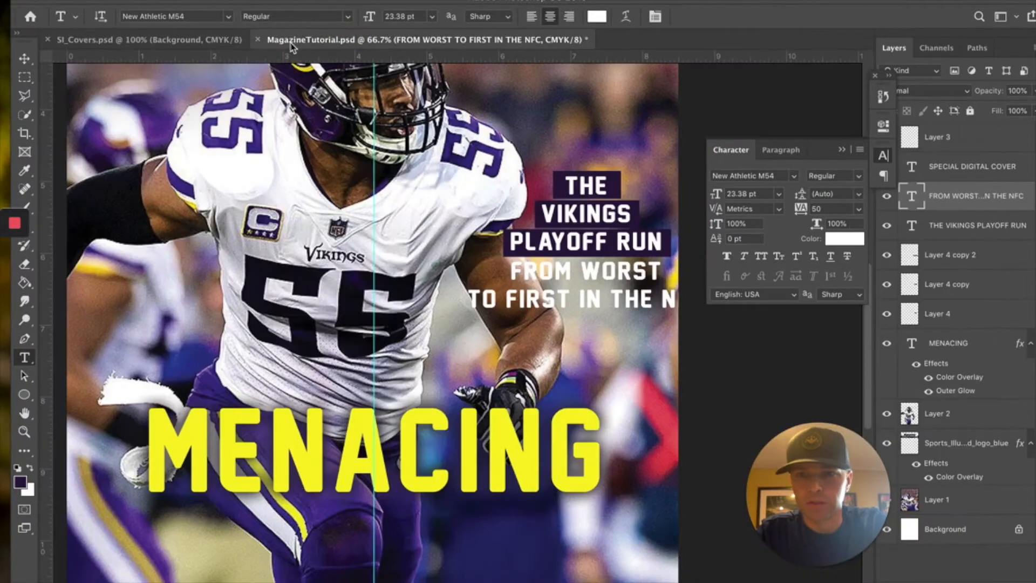
pyautogui.click(297, 39)
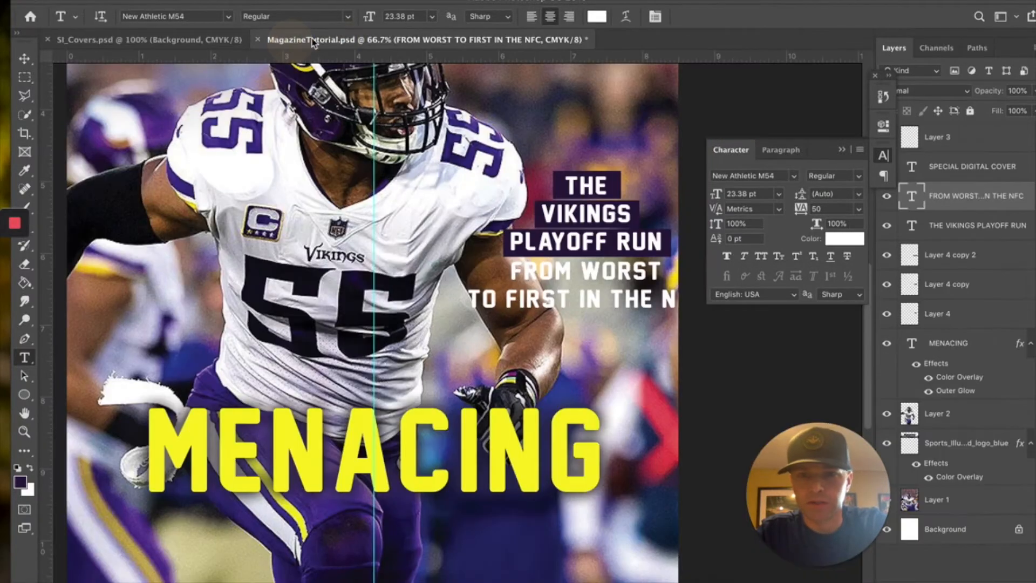
# - Commit the headline text and give it a yellow Color Overlay layer effect
pyautogui.moveTo(564, 187); pyautogui.dragTo(672, 246)
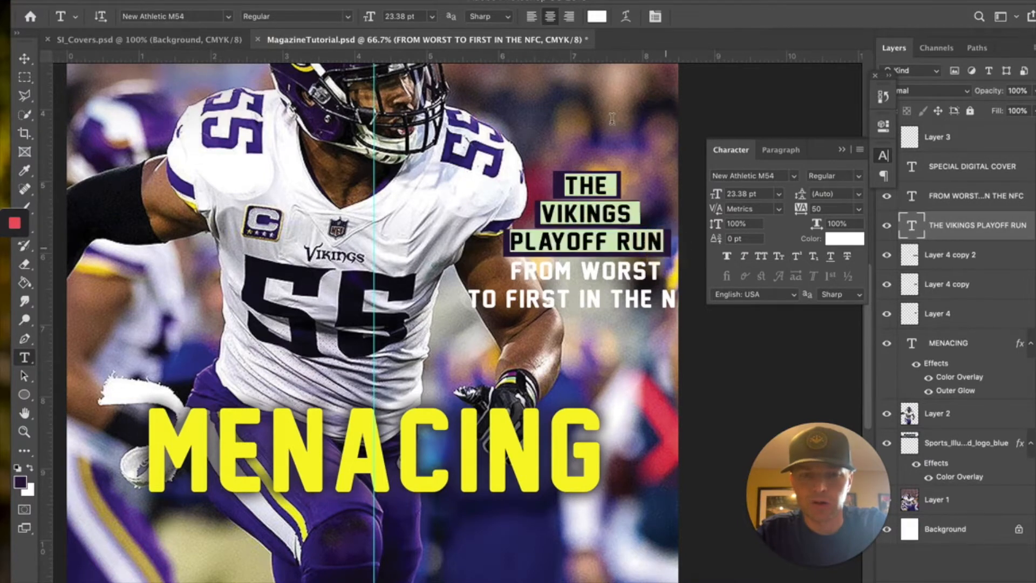
pyautogui.press('super+Return')
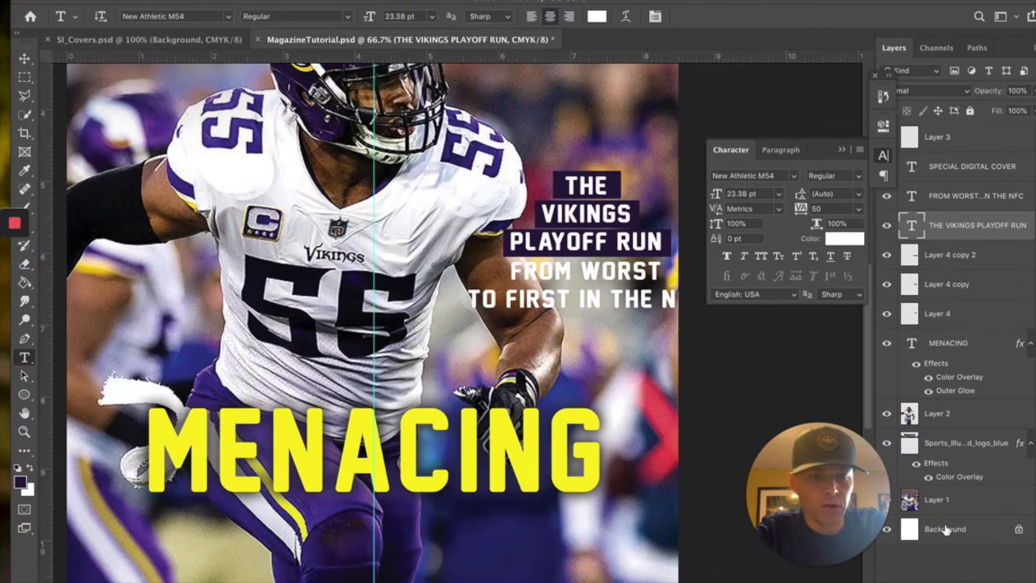
pyautogui.click(925, 581)
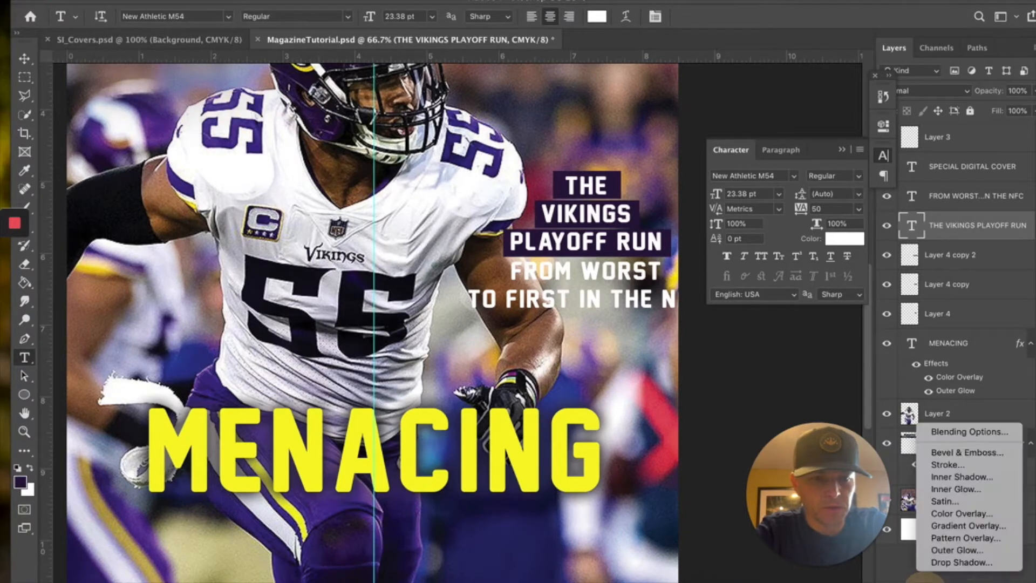
pyautogui.click(941, 515)
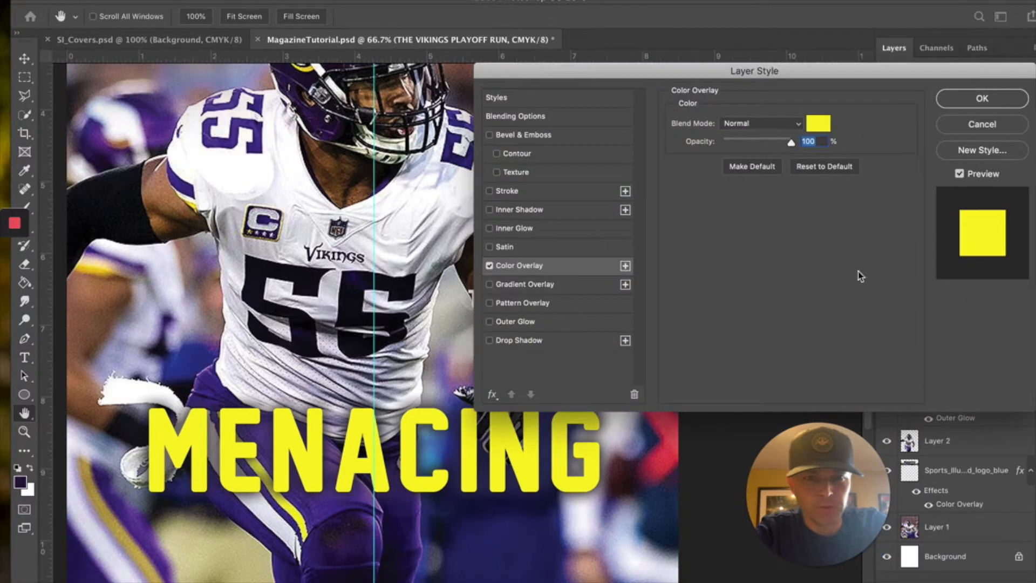
pyautogui.click(999, 104)
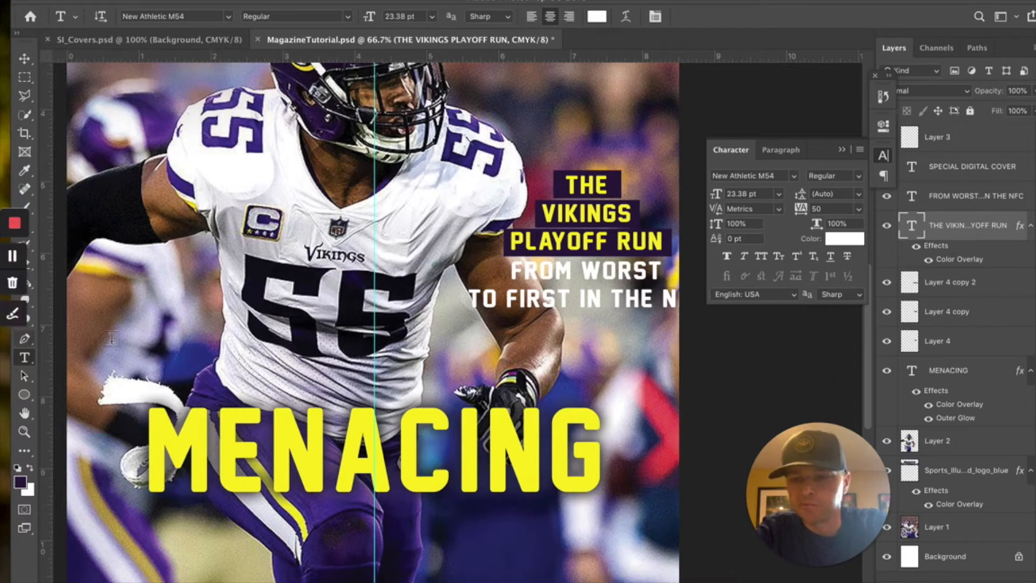
# - Select the widest purple bar, hide the headline, and undo a misplaced bar copy
pyautogui.click(25, 58)
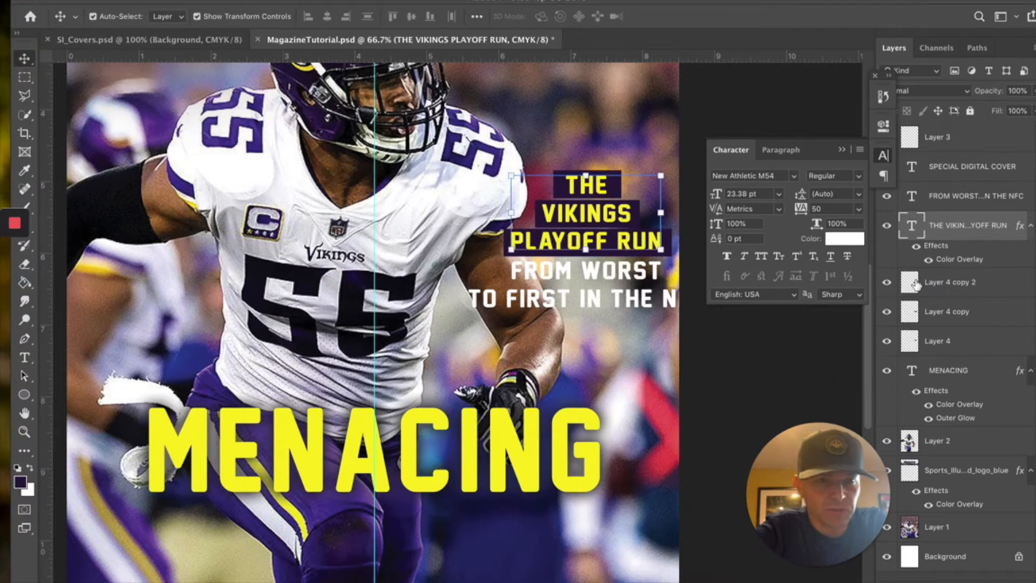
pyautogui.click(912, 285)
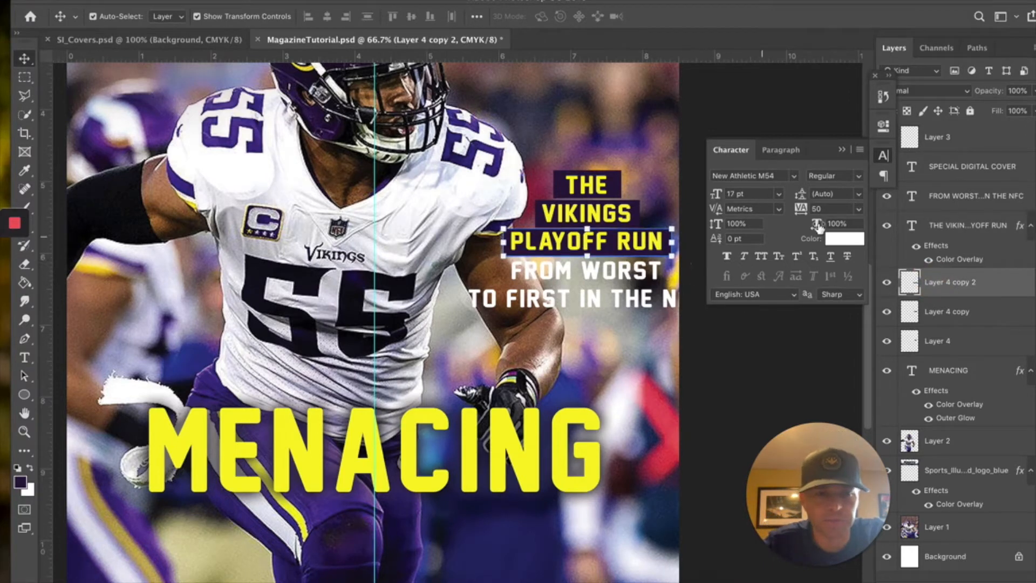
pyautogui.click(887, 227)
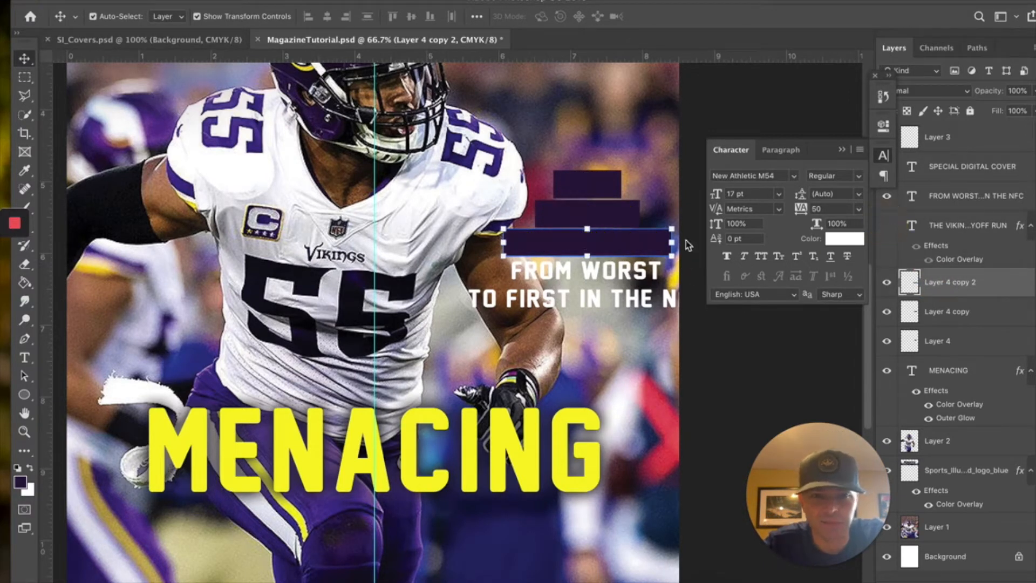
pyautogui.moveTo(655, 244); pyautogui.dragTo(648, 308)
pyautogui.press('super+z')
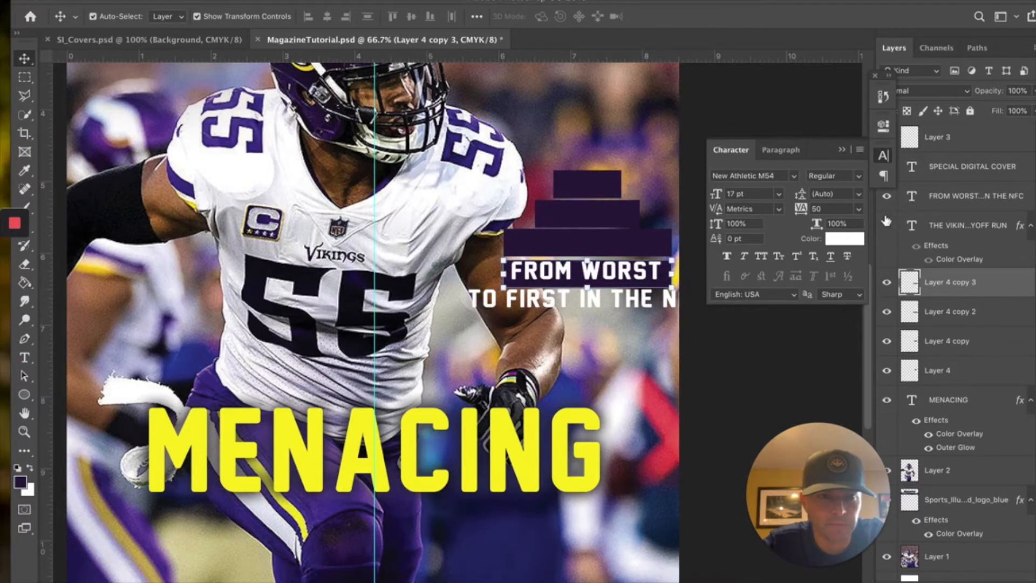
# - Duplicate the bar down behind the FROM WORST subheading and nudge the subheading into place
pyautogui.click(887, 197)
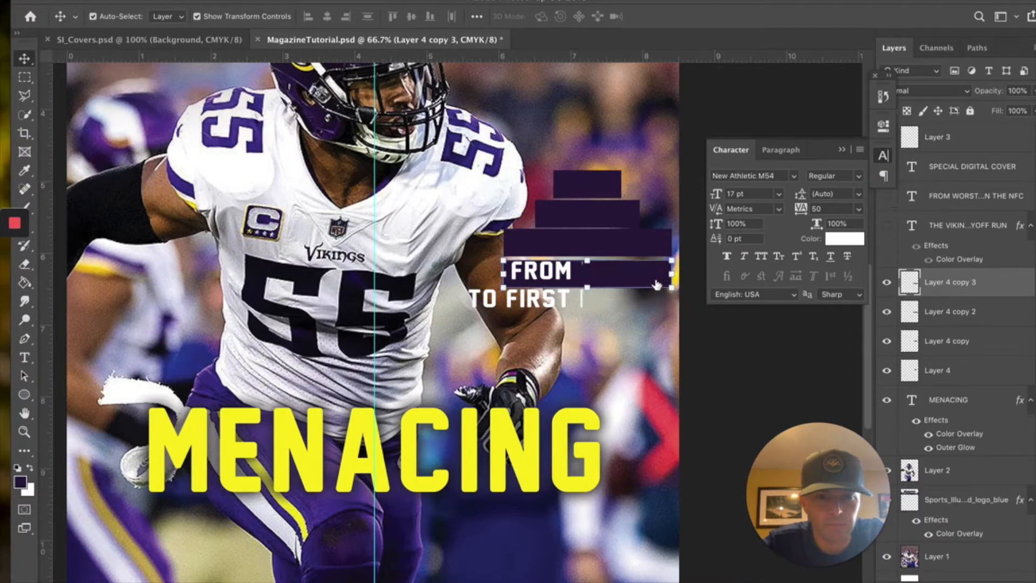
pyautogui.moveTo(652, 278); pyautogui.dragTo(654, 307)
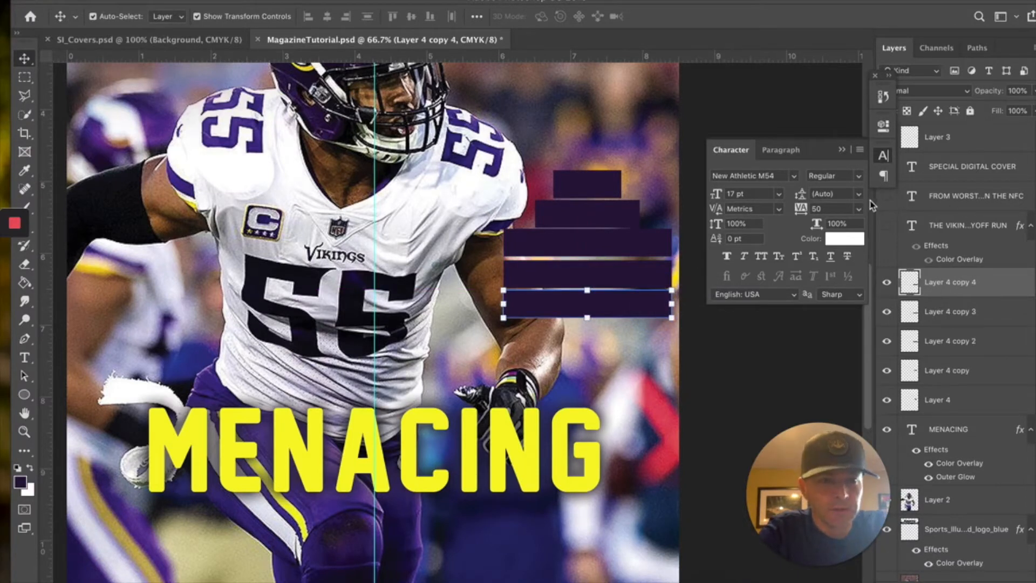
pyautogui.click(887, 196)
pyautogui.click(888, 226)
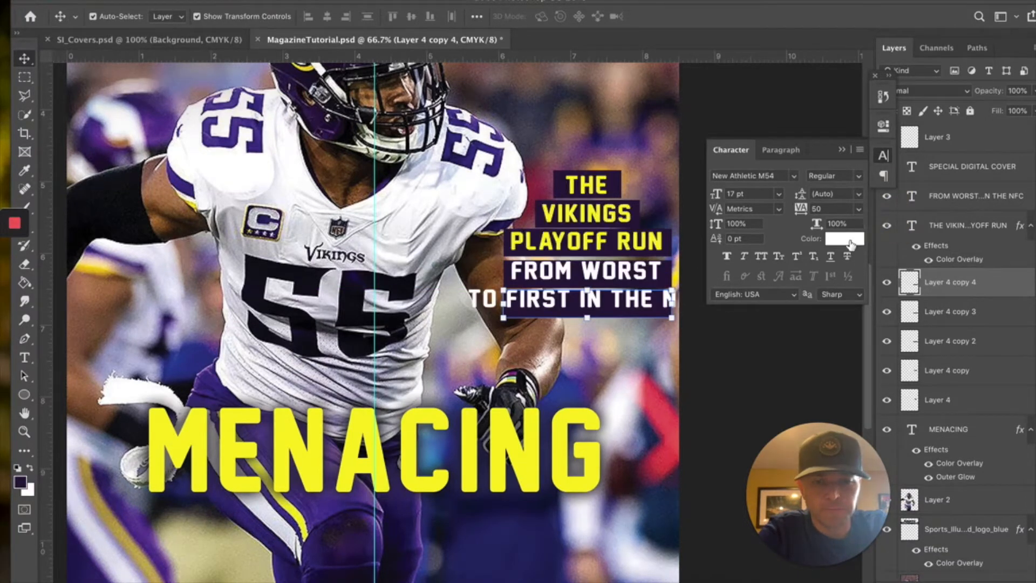
pyautogui.click(533, 278)
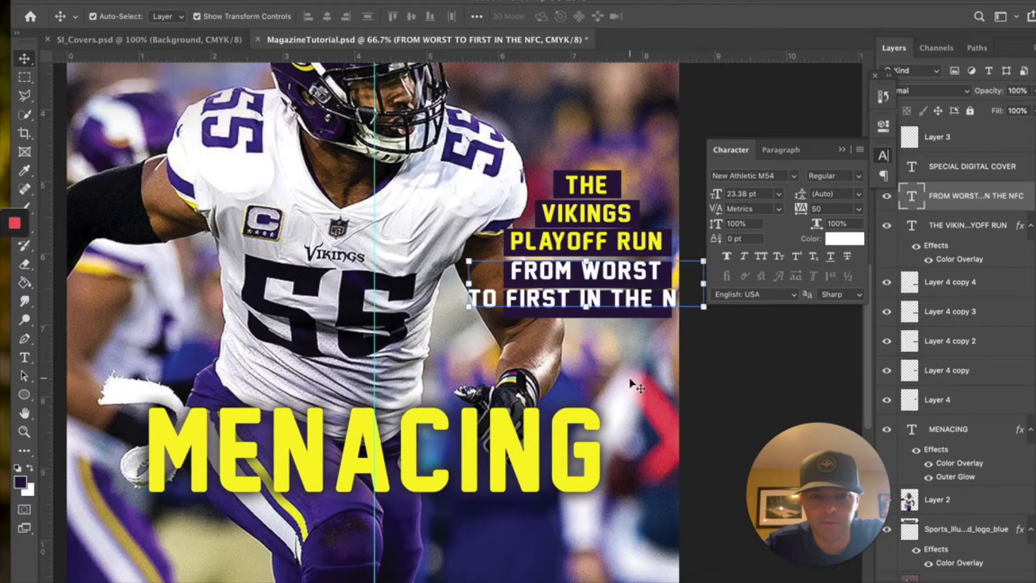
pyautogui.press('Down')
pyautogui.press('Down')
pyautogui.press('Down')
pyautogui.press('Down')
pyautogui.press('Down')
pyautogui.press('Down')
pyautogui.press('Down')
pyautogui.press('Down')
pyautogui.press('Down')
pyautogui.press('Down')
pyautogui.press('Up')
pyautogui.press('Up')
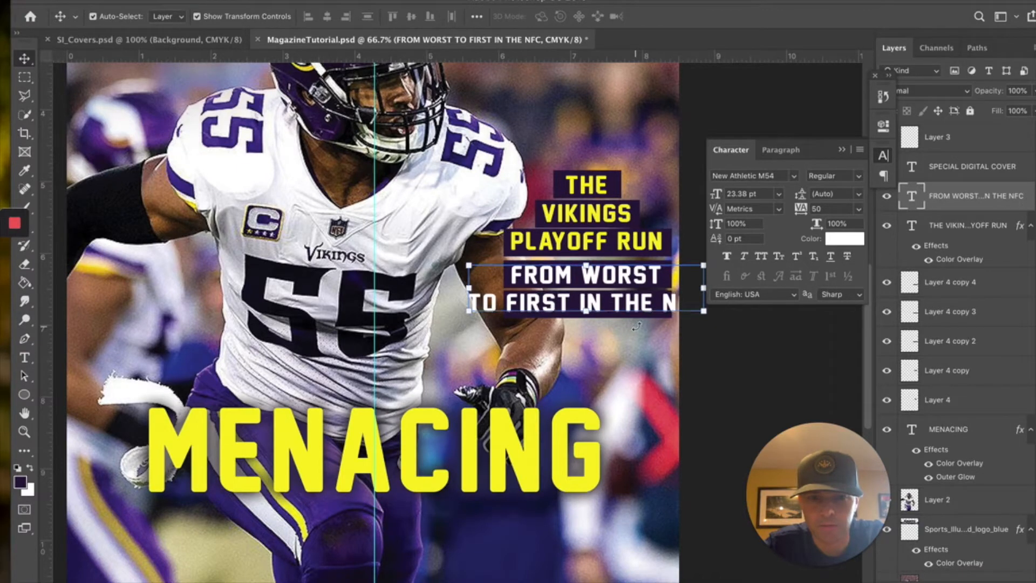
pyautogui.click(654, 146)
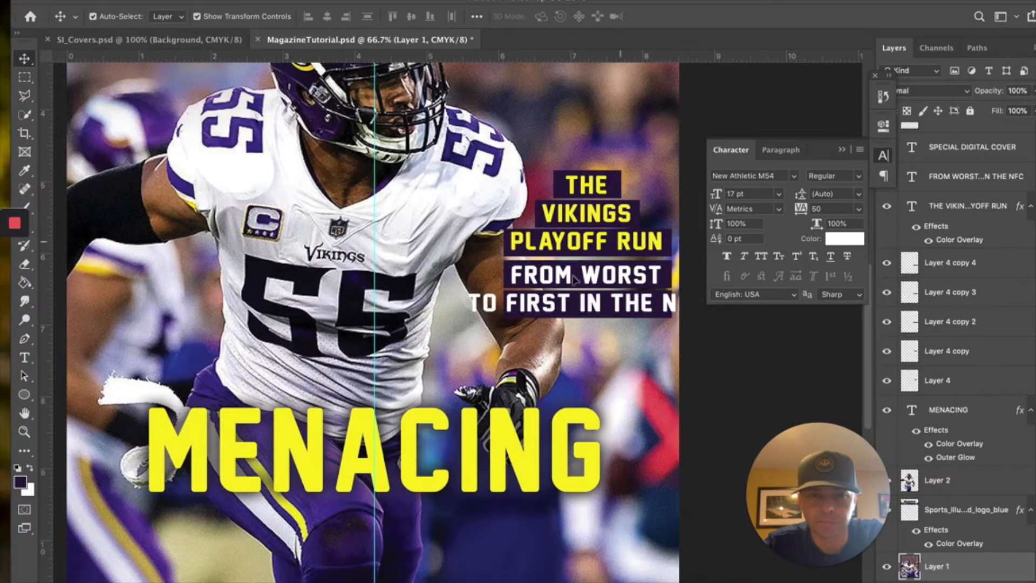
pyautogui.click(570, 319)
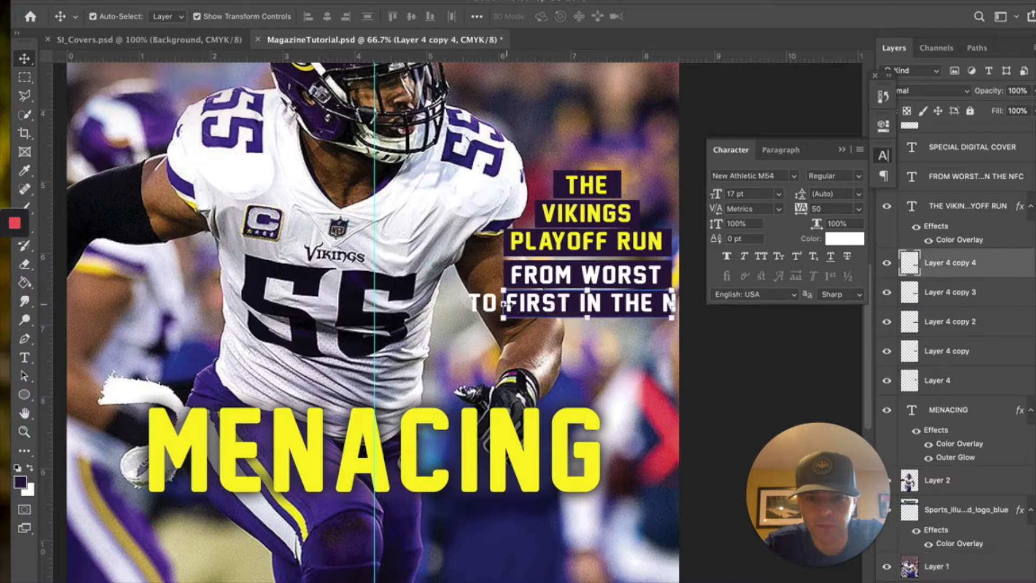
# - Stretch the last line's bar left, then move all subheadline text and bars down-left together
pyautogui.moveTo(504, 304); pyautogui.dragTo(458, 304)
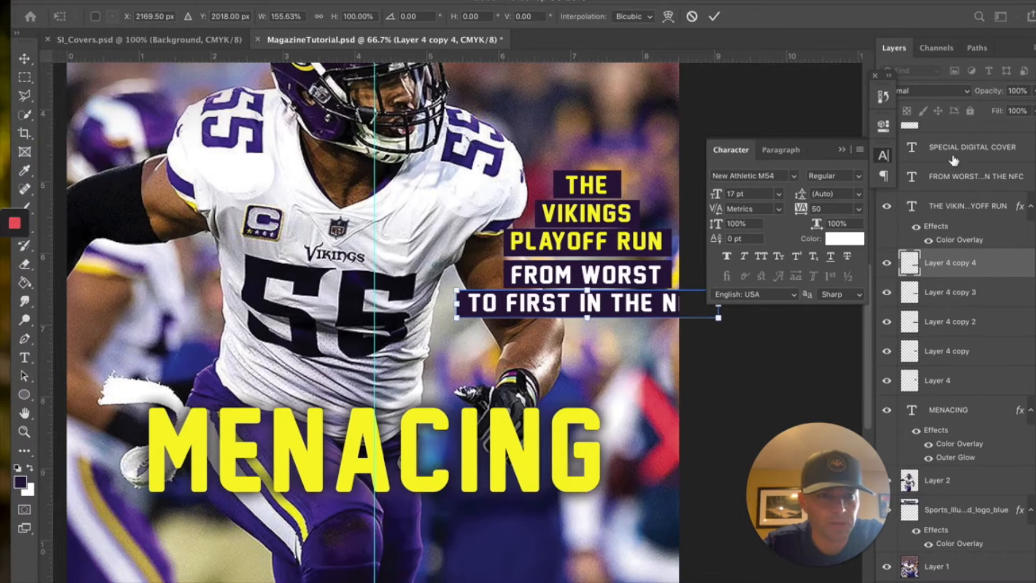
pyautogui.click(959, 180)
pyautogui.click(959, 180)
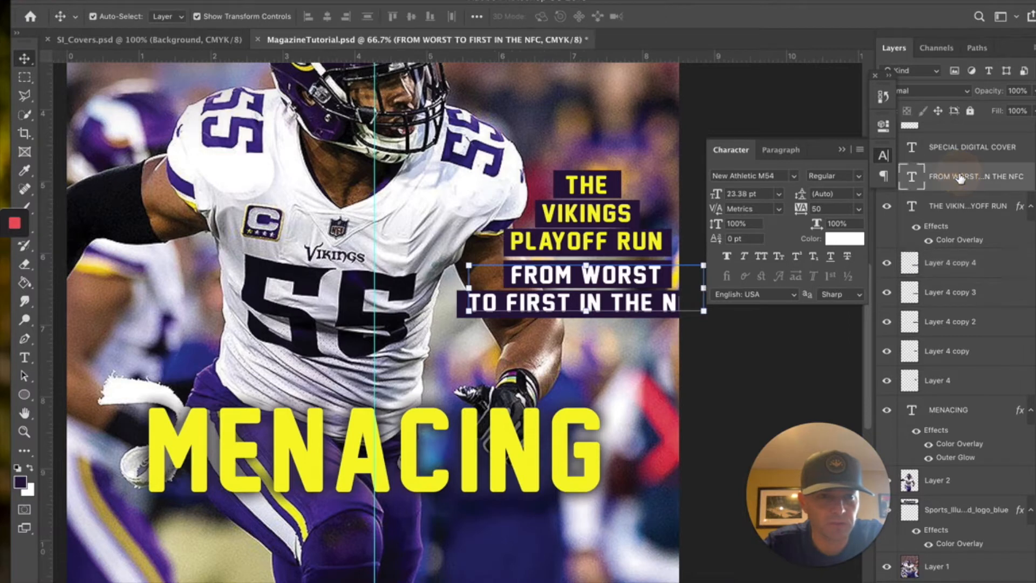
pyautogui.keyDown('shift'); pyautogui.click(958, 385); pyautogui.keyUp('shift')
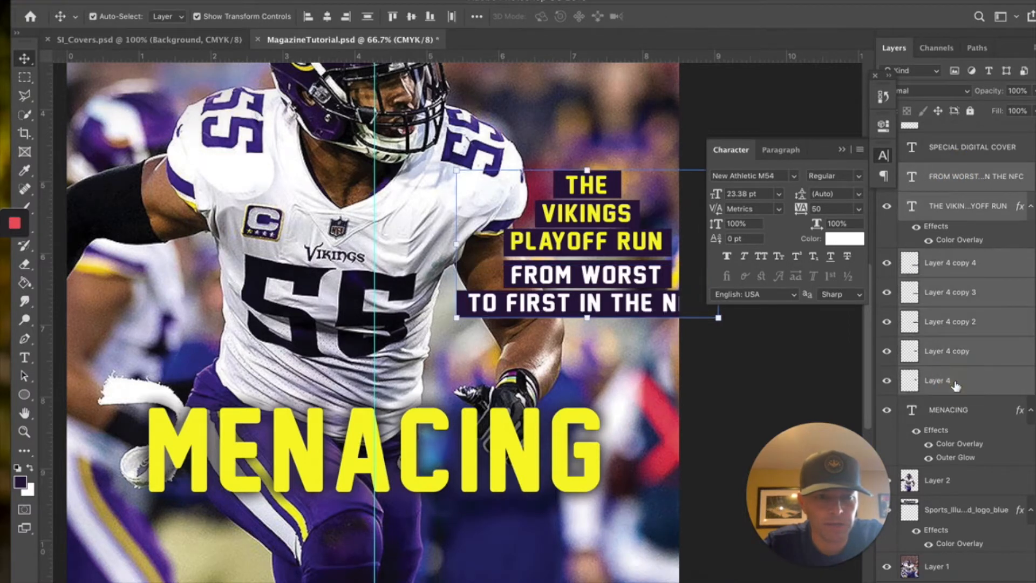
pyautogui.moveTo(590, 279); pyautogui.dragTo(544, 349)
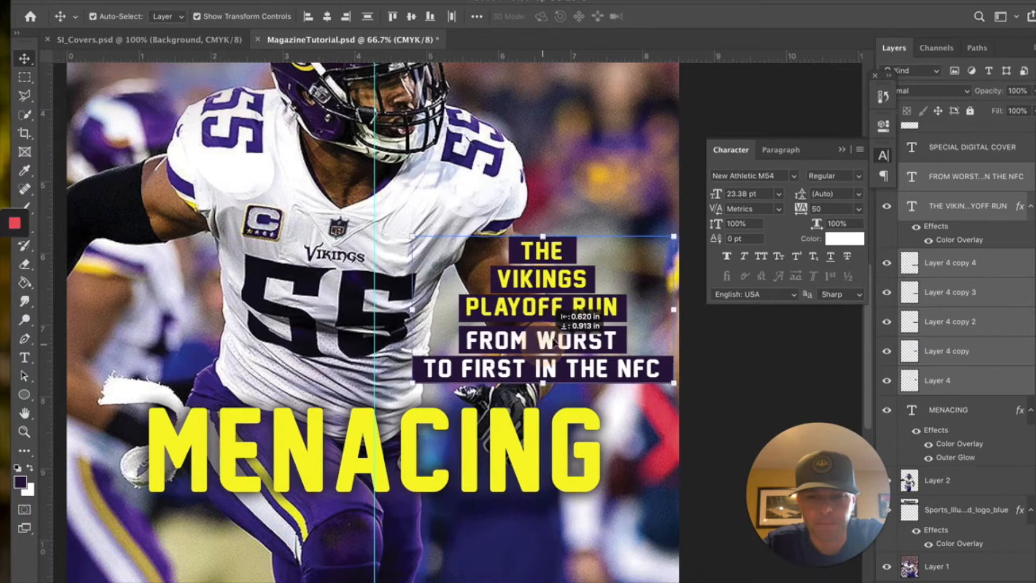
pyautogui.click(643, 193)
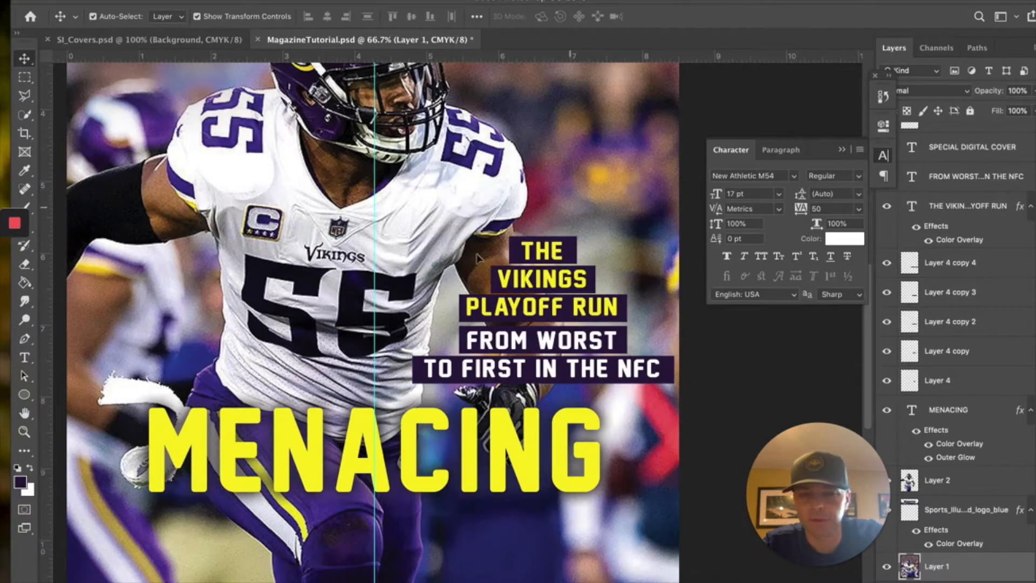
pyautogui.click(24, 432)
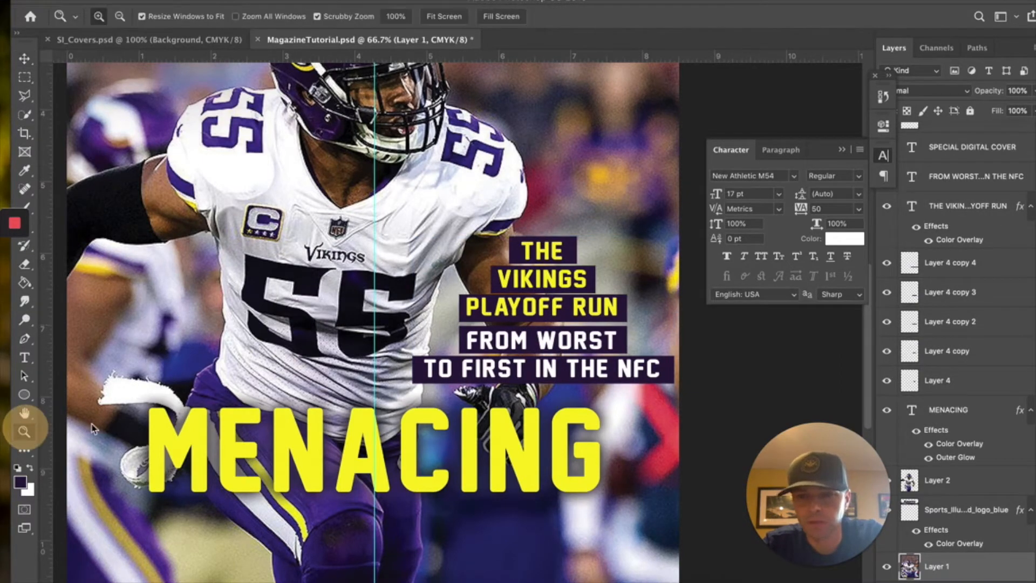
pyautogui.keyDown('alt'); pyautogui.click(407, 308); pyautogui.keyUp('alt')
pyautogui.keyDown('alt'); pyautogui.click(407, 307); pyautogui.keyUp('alt')
pyautogui.keyDown('alt'); pyautogui.click(382, 274); pyautogui.keyUp('alt')
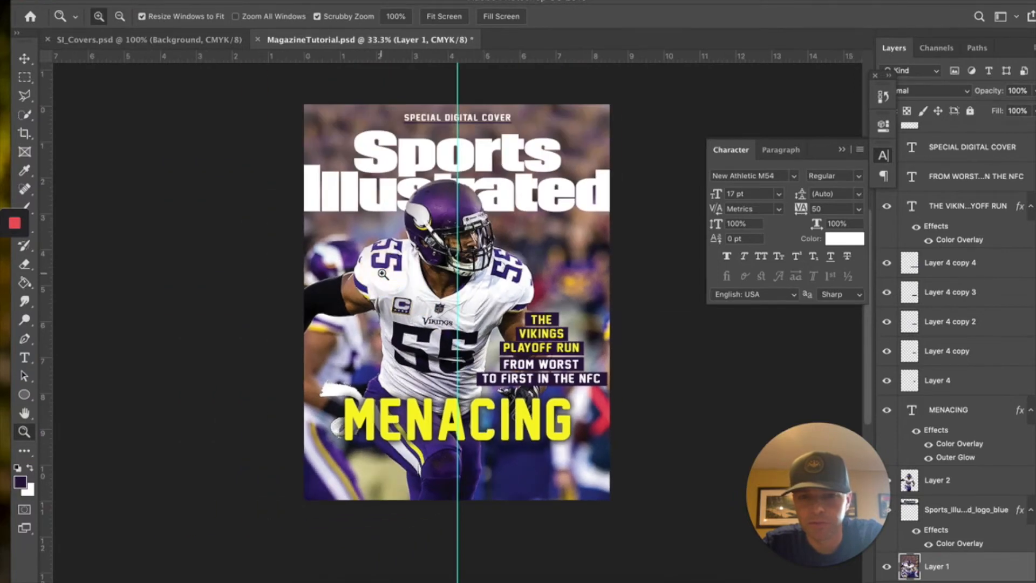
pyautogui.click(185, 40)
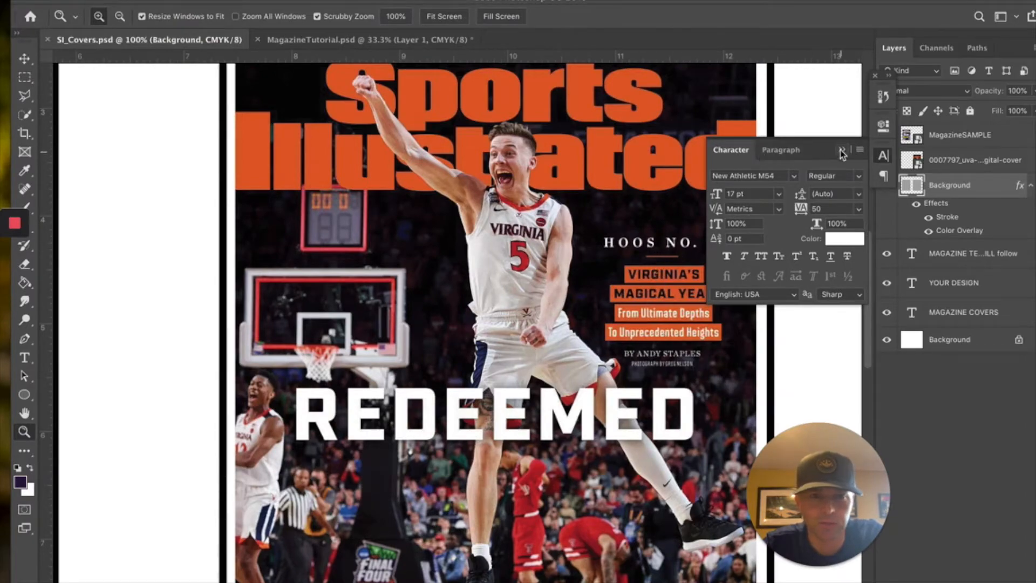
pyautogui.click(324, 39)
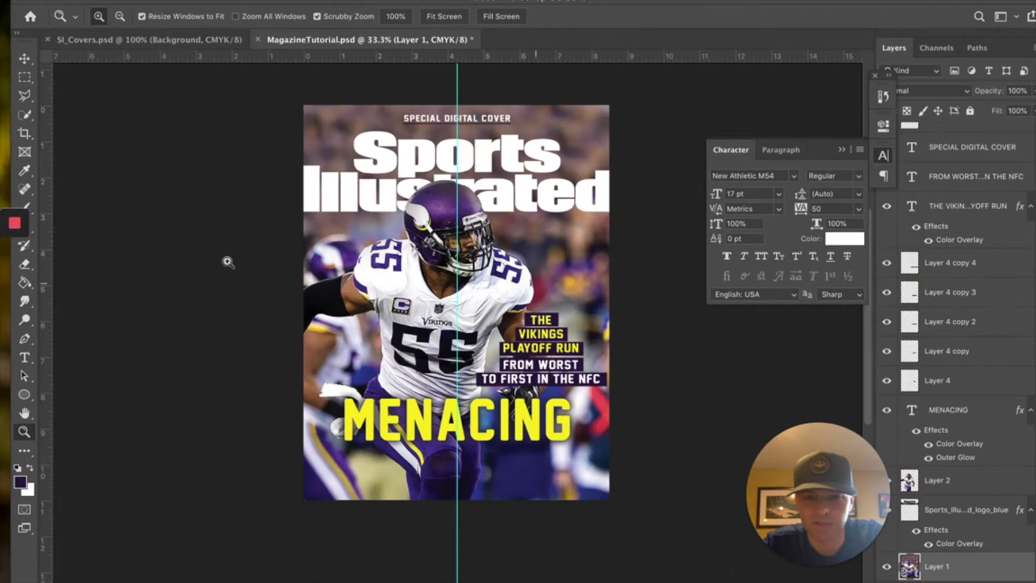
pyautogui.click(24, 358)
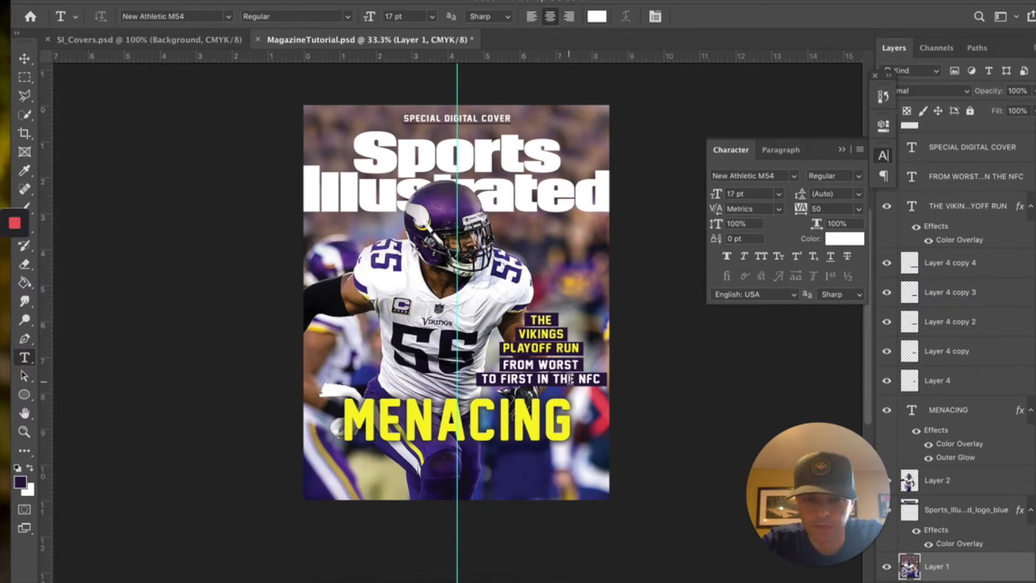
# - Delete THE from the last subheadline line so it reads TO FIRST IN NFC
pyautogui.click(572, 379)
pyautogui.press('BackSpace')
pyautogui.press('BackSpace')
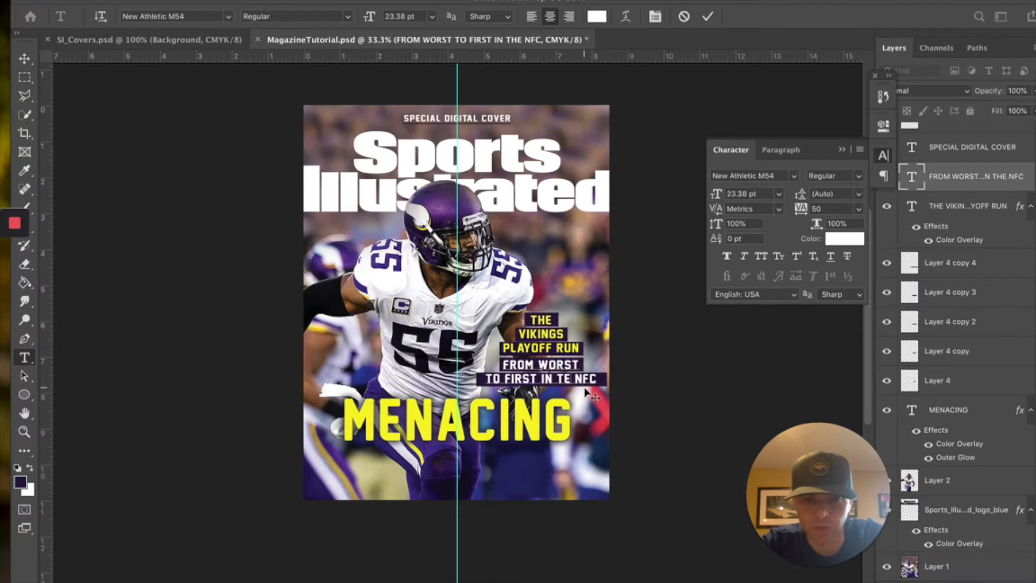
pyautogui.press('BackSpace')
pyautogui.press('BackSpace')
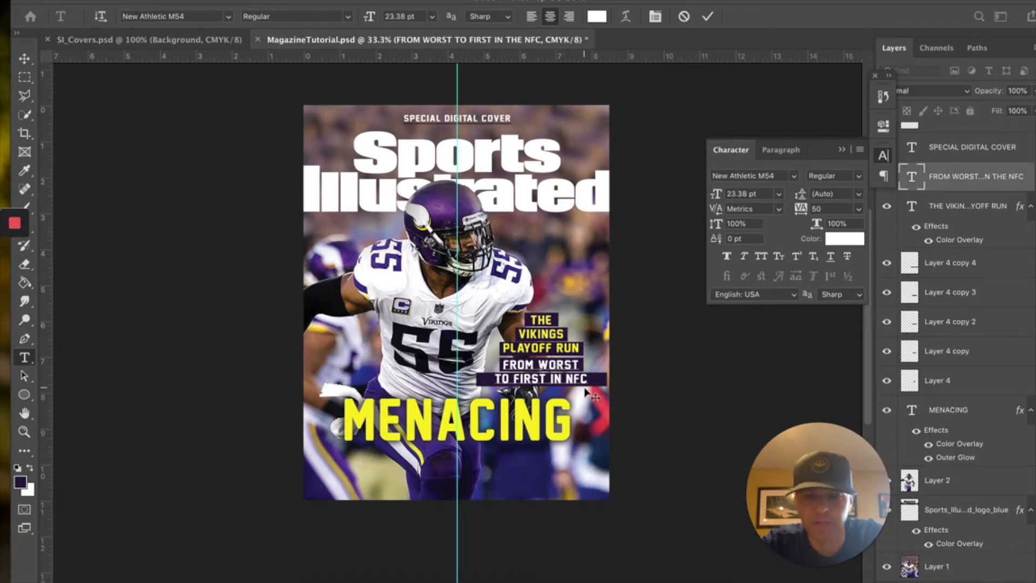
pyautogui.click(605, 382)
pyautogui.click(606, 381)
pyautogui.press('Escape')
pyautogui.press('v')
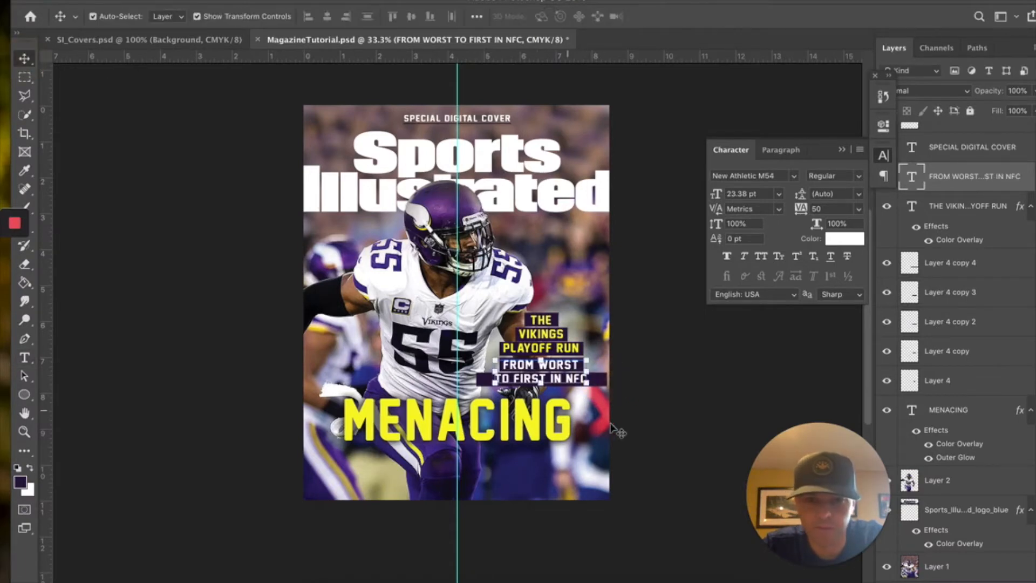
# - Narrow the purple bar under the NFC line to match, then select the whole subheadline block
pyautogui.click(606, 384)
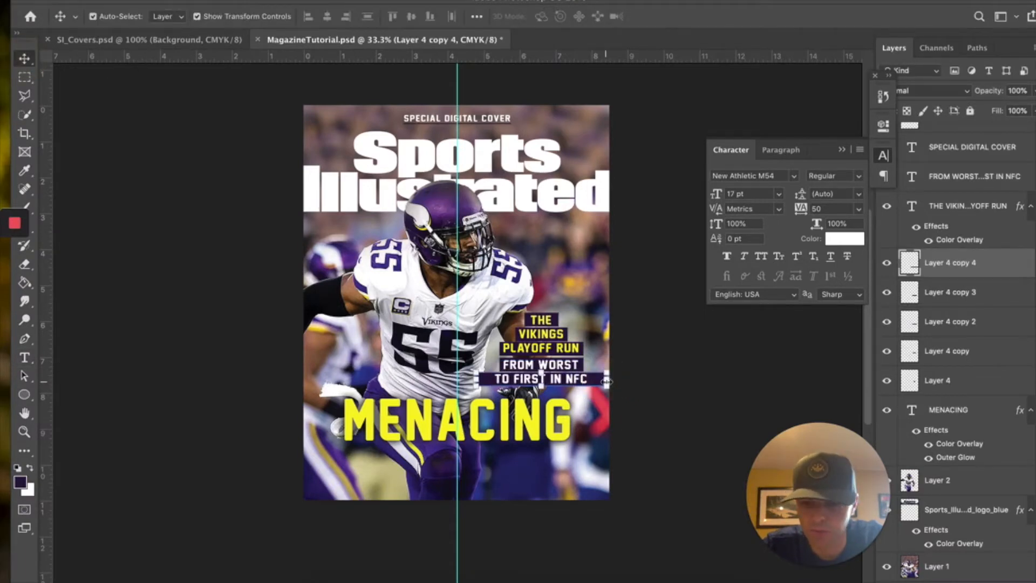
pyautogui.moveTo(607, 381); pyautogui.dragTo(593, 381)
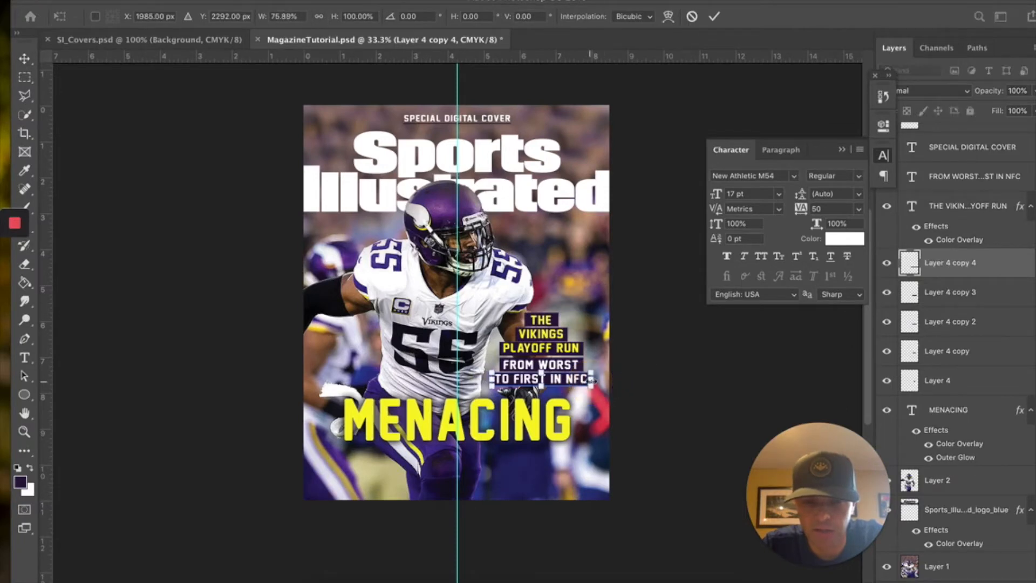
pyautogui.click(636, 361)
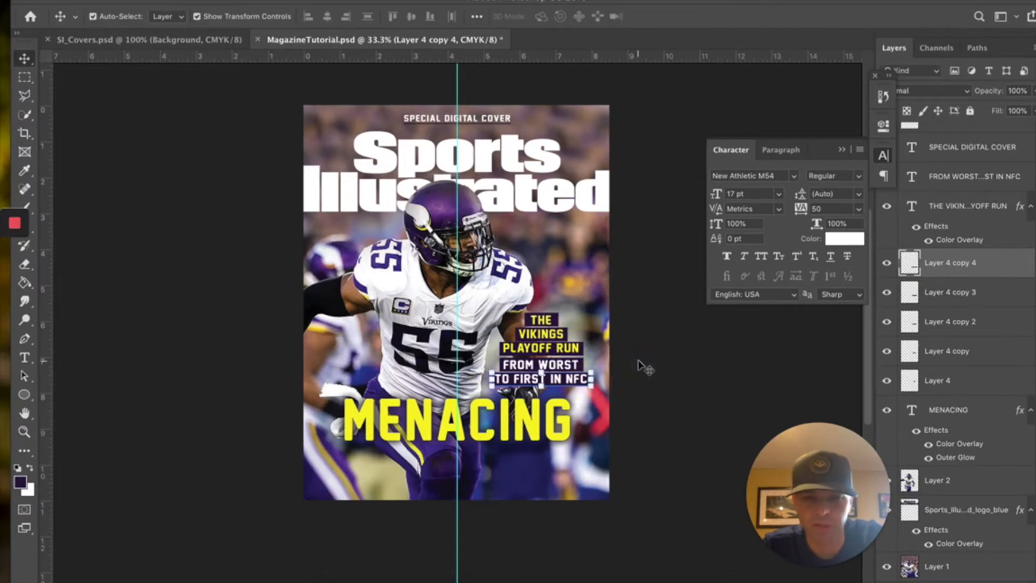
pyautogui.click(635, 360)
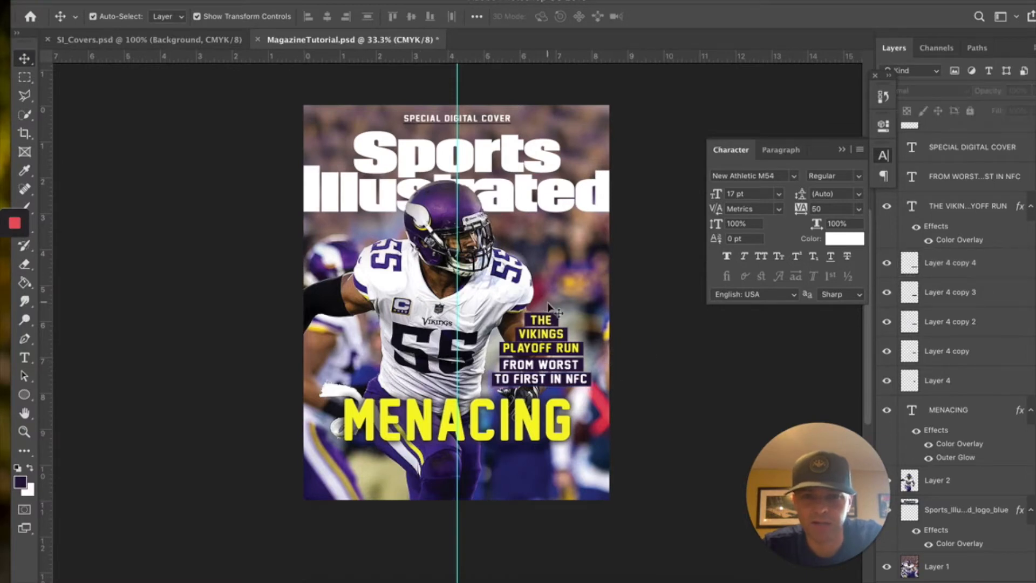
pyautogui.click(951, 177)
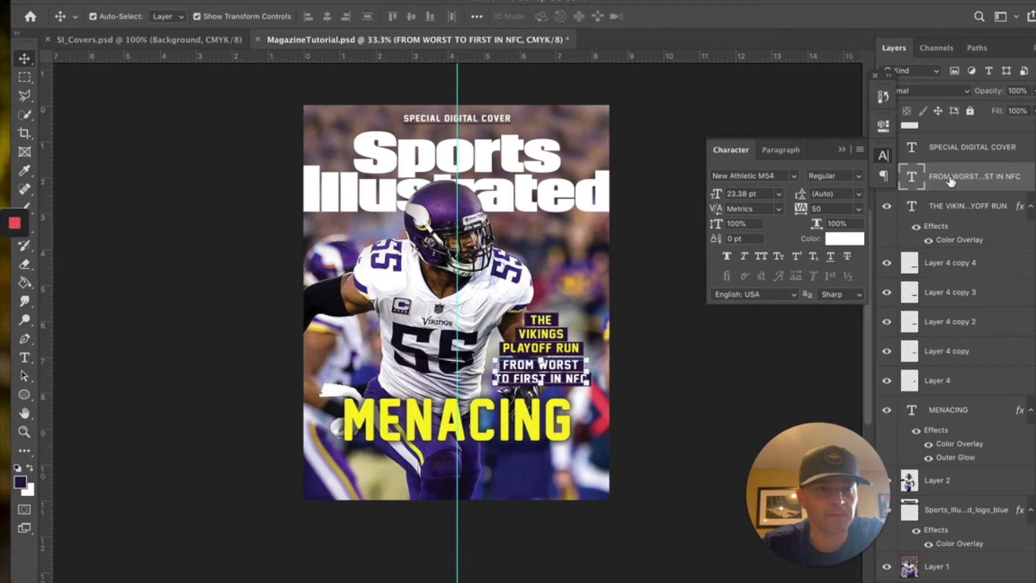
pyautogui.keyDown('shift'); pyautogui.click(942, 383); pyautogui.keyUp('shift')
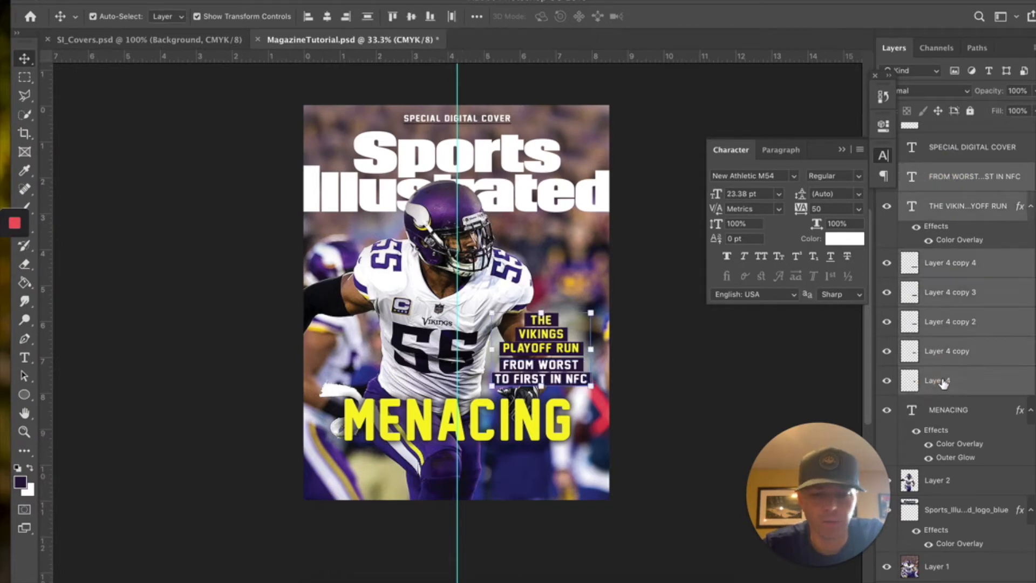
# - Nudge the subheadline block up and right, then type a small SKOL line above it
pyautogui.moveTo(553, 324)
pyautogui.mouseDown()
pyautogui.moveTo(558, 296)
pyautogui.moveTo(560, 308)
pyautogui.mouseUp()
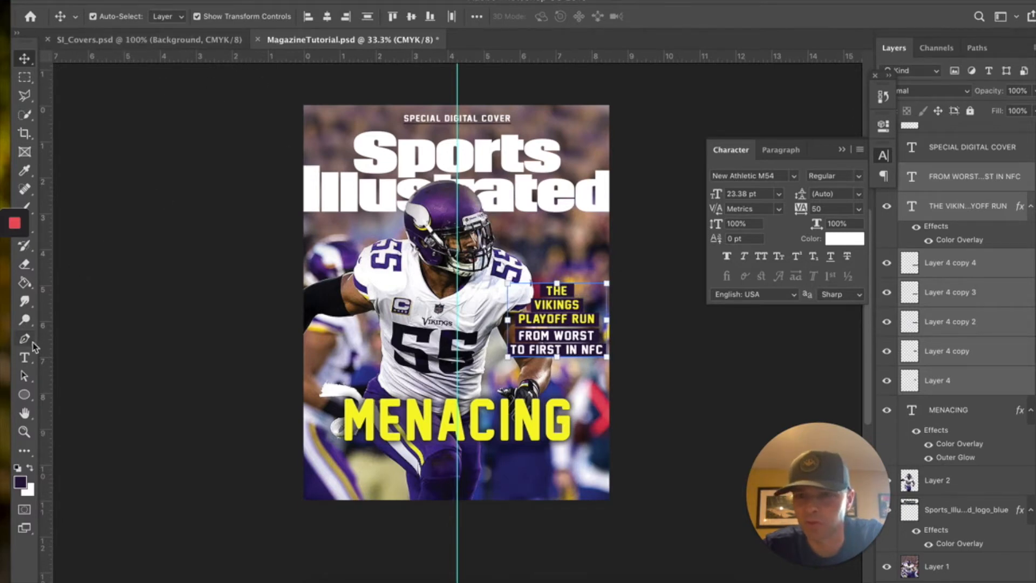
pyautogui.click(24, 358)
pyautogui.click(514, 265)
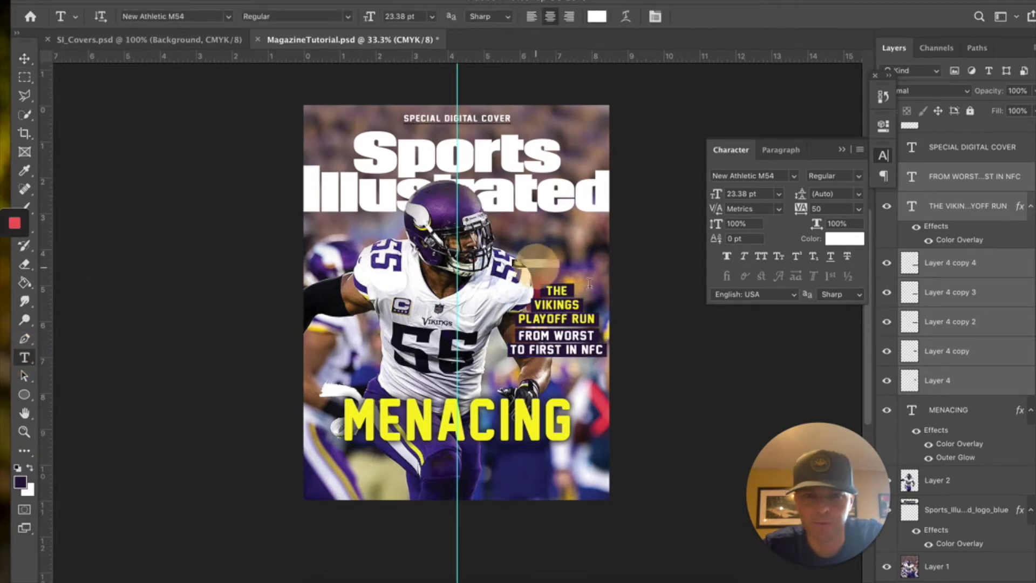
pyautogui.write('SKOL')
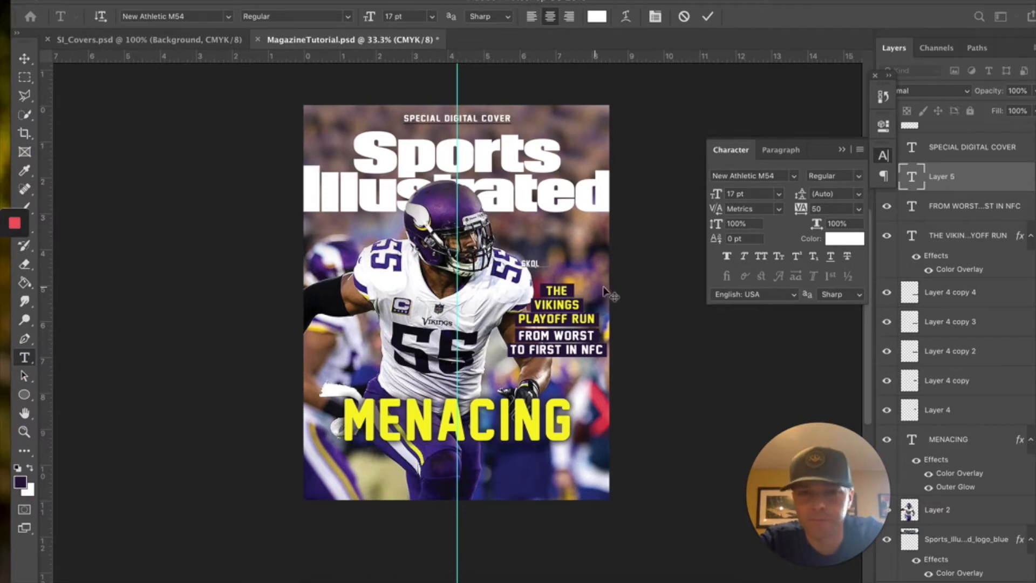
pyautogui.moveTo(551, 263); pyautogui.dragTo(515, 270)
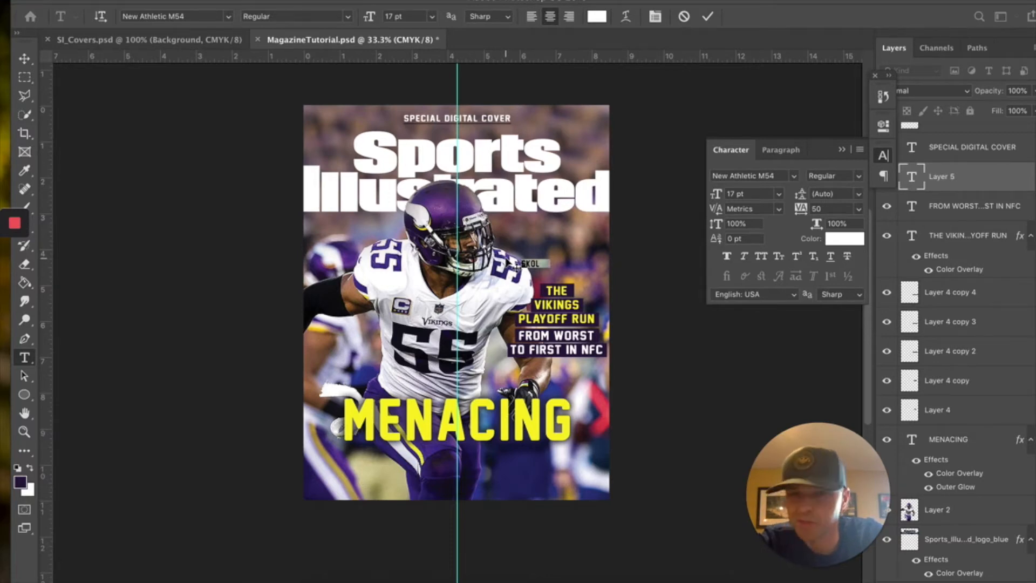
pyautogui.click(229, 18)
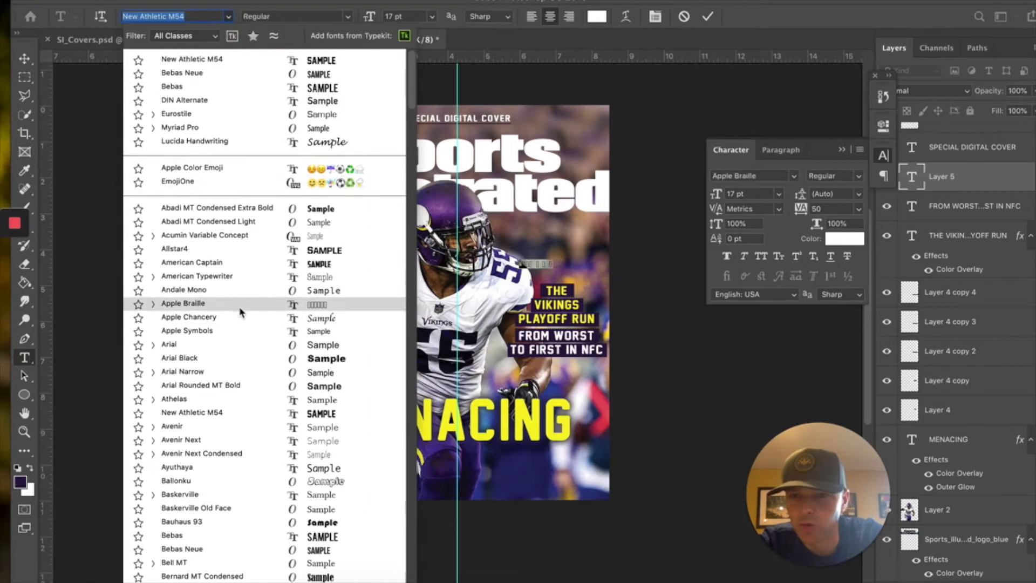
# - Set the SKOL line's font to Times New Roman
pyautogui.scroll(-15, 240, 313)
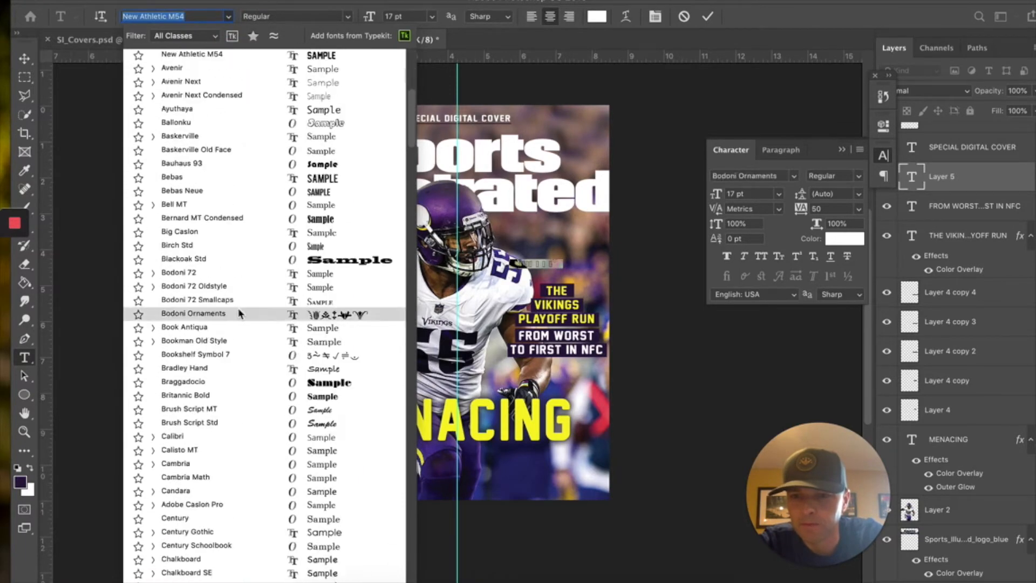
pyautogui.scroll(-20, 240, 314)
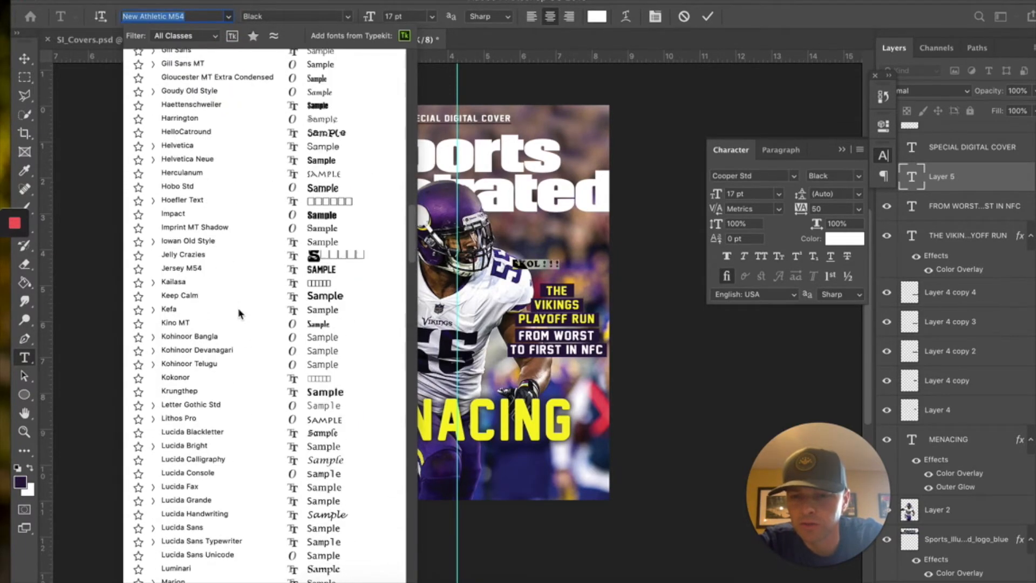
pyautogui.scroll(-8, 231, 319)
pyautogui.write('TIME')
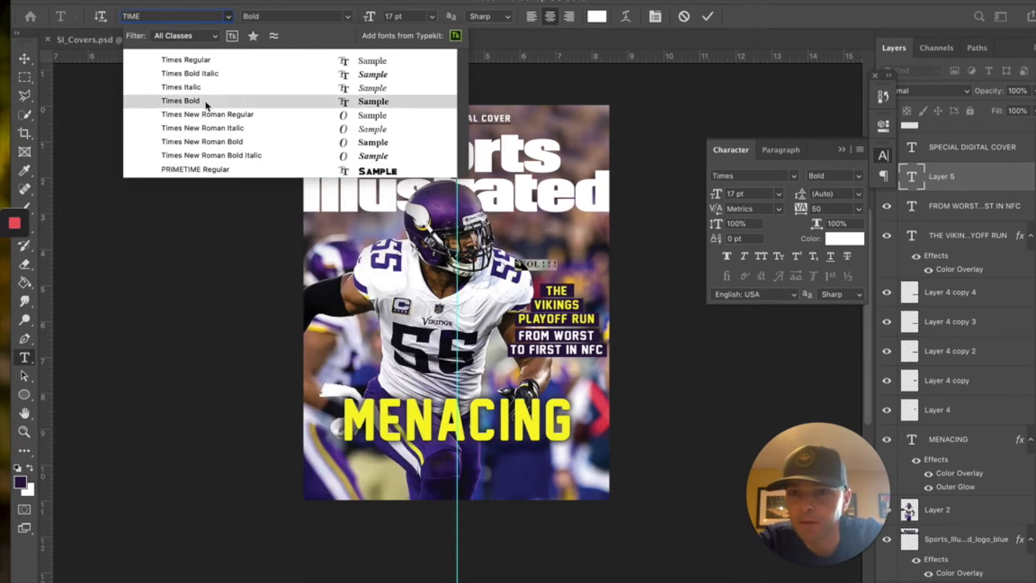
pyautogui.click(208, 115)
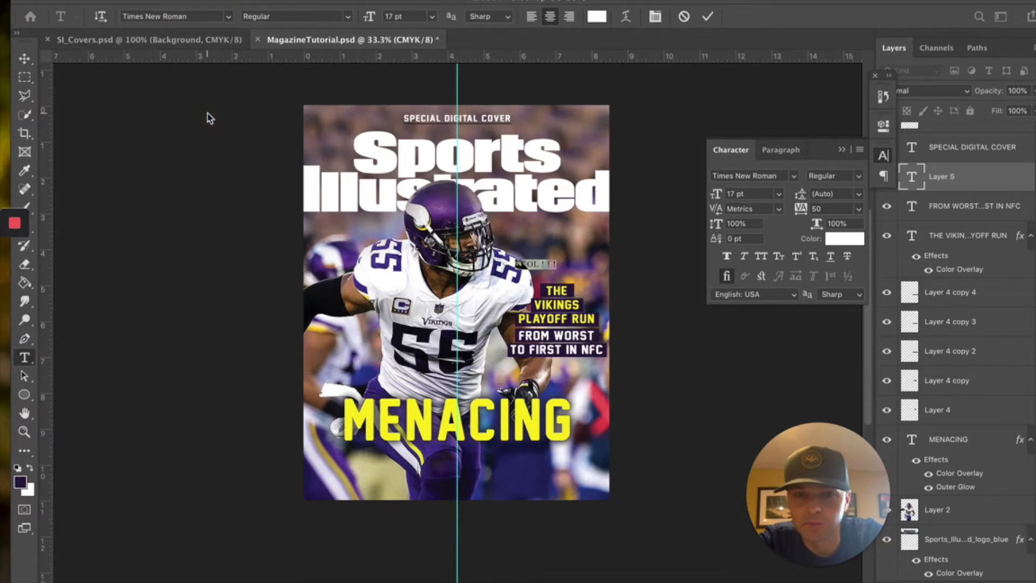
# - Commit the SKOL text and nudge it slightly to the right
pyautogui.click(27, 60)
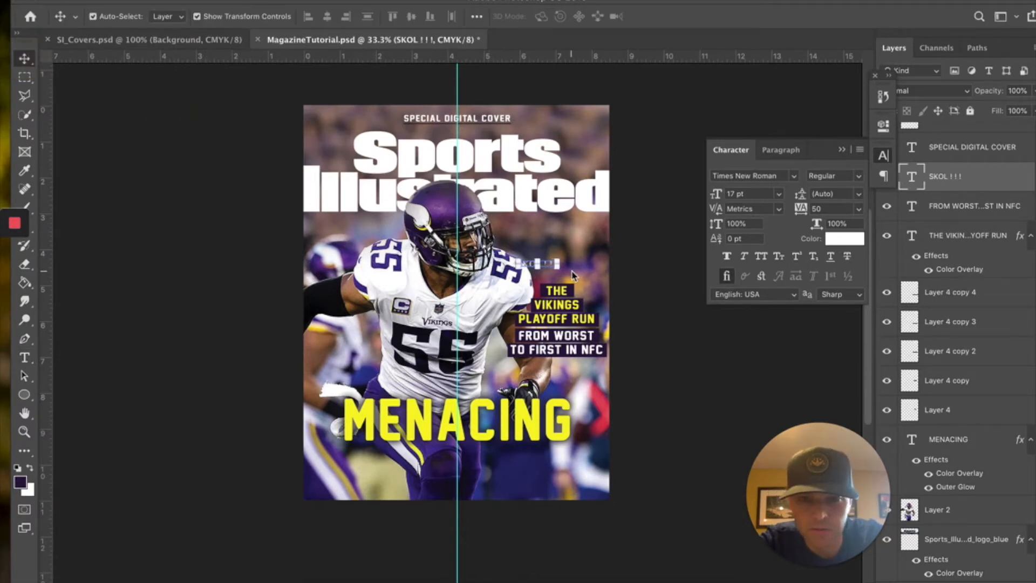
pyautogui.press('Right')
pyautogui.press('Right')
pyautogui.press('Right')
pyautogui.press('Right')
pyautogui.press('Right')
pyautogui.press('Right')
pyautogui.press('Right')
pyautogui.press('Right')
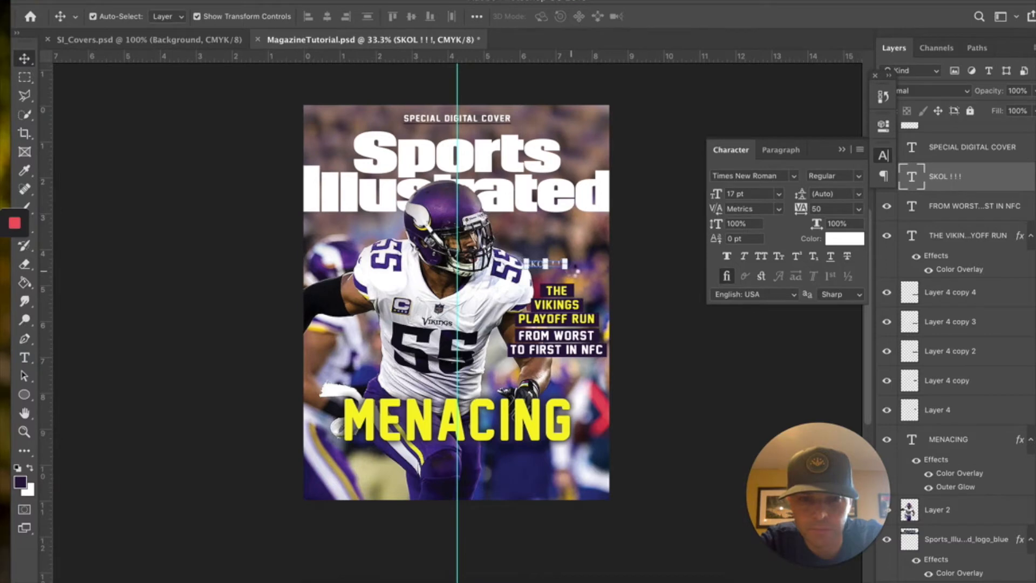
pyautogui.press('Right')
pyautogui.press('Right')
pyautogui.press('Right')
pyautogui.press('Right')
pyautogui.press('Right')
pyautogui.press('Right')
pyautogui.press('Right')
pyautogui.press('Right')
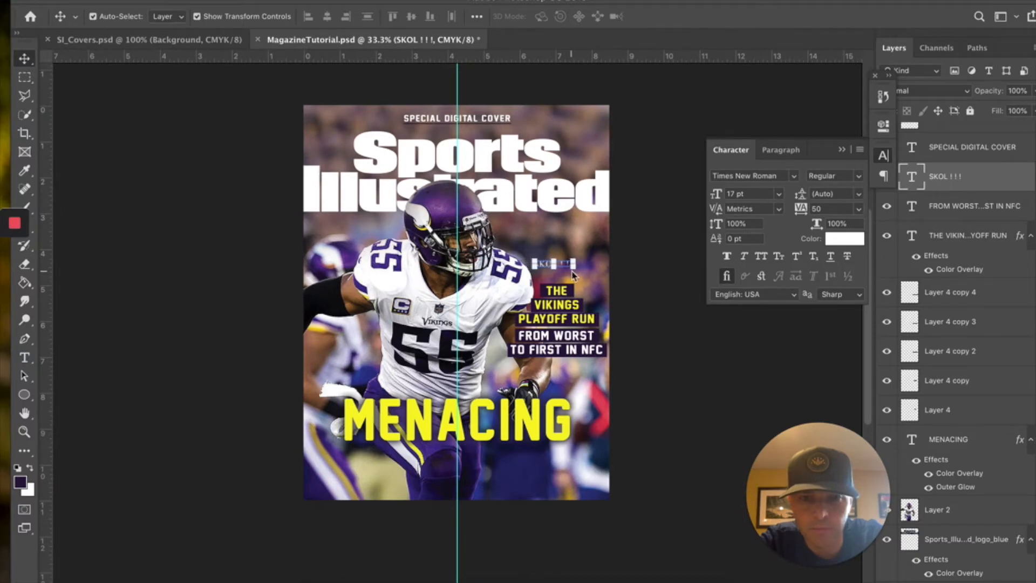
pyautogui.press('Right')
pyautogui.press('Right')
pyautogui.press('Right')
pyautogui.press('Right')
pyautogui.press('Left')
pyautogui.press('Left')
pyautogui.press('Left')
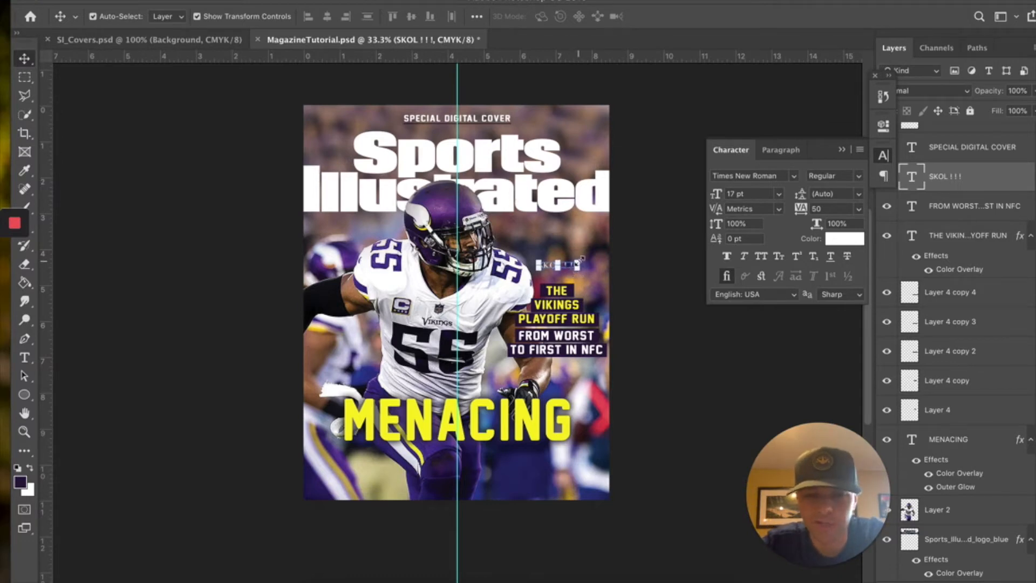
# - Scale the SKOL line up about 144% to 24.41 pt, then view the SI_Covers reference
pyautogui.hotkey('ctrl', 't')
pyautogui.moveTo(581, 260); pyautogui.dragTo(588, 255)
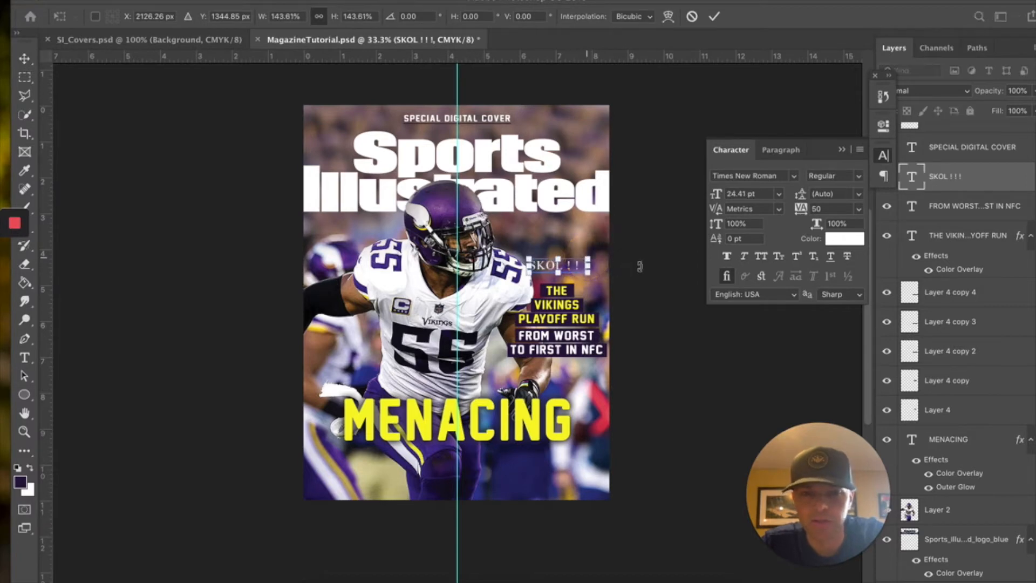
pyautogui.press('Return')
pyautogui.click(23, 75)
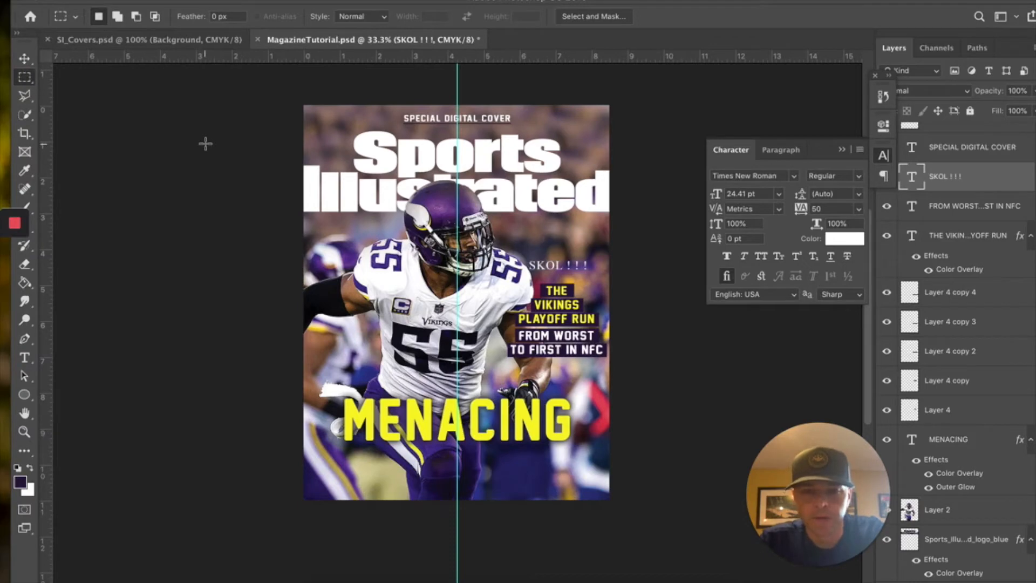
pyautogui.click(182, 42)
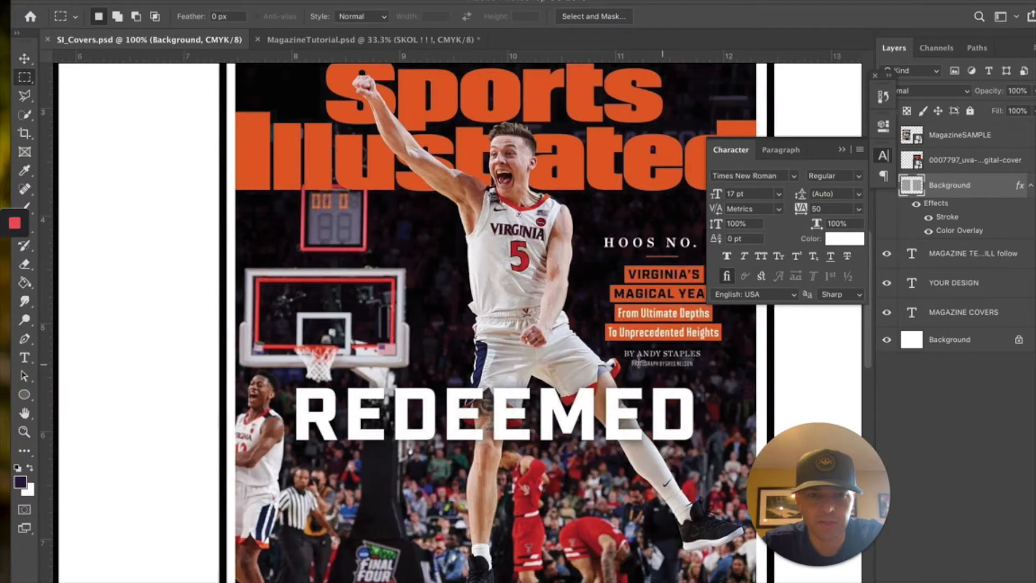
# - Back on the Vikings cover, zoom in on the headline and place a text cursor below FROM WORST
pyautogui.click(300, 40)
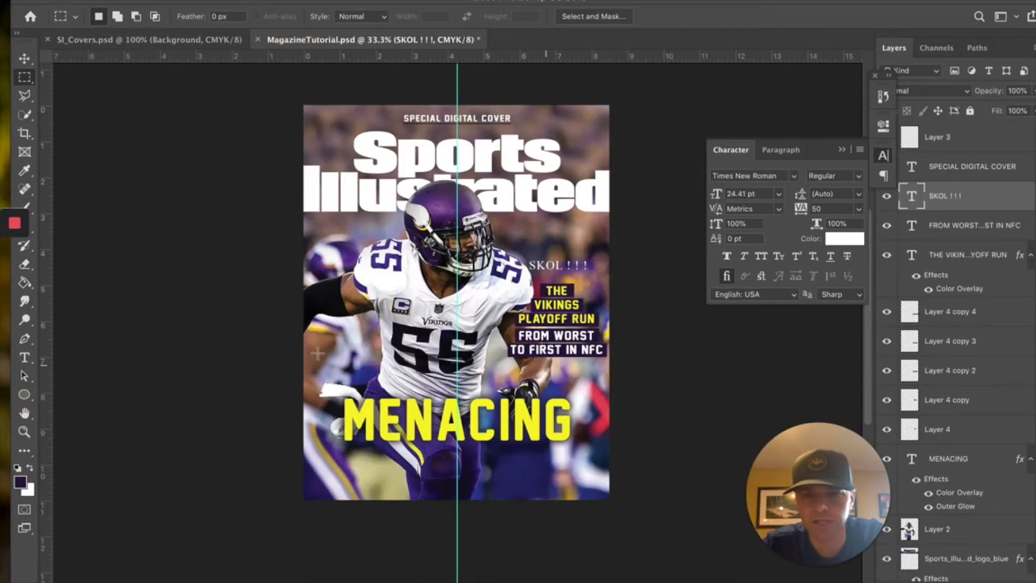
pyautogui.click(23, 432)
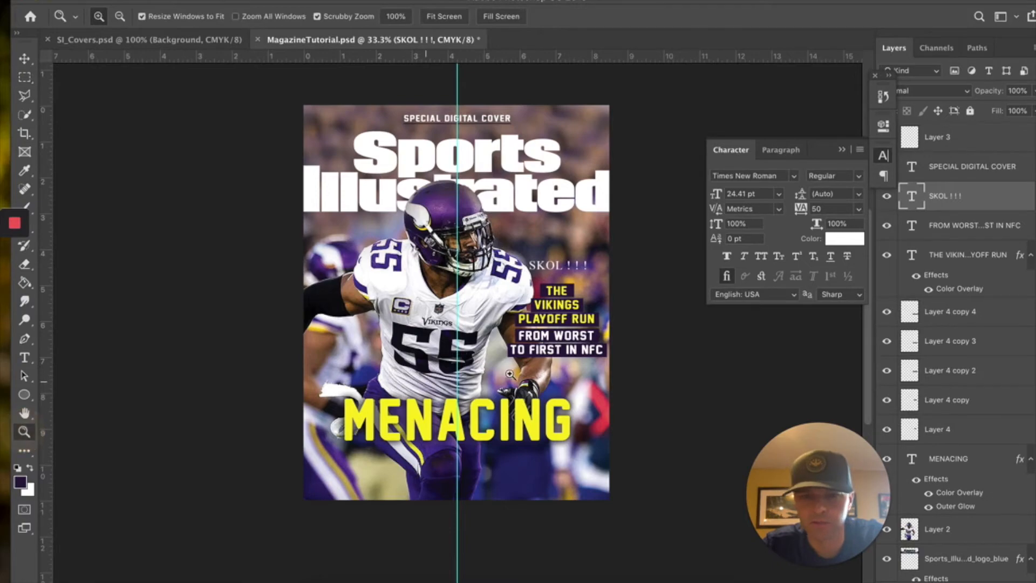
pyautogui.click(546, 364)
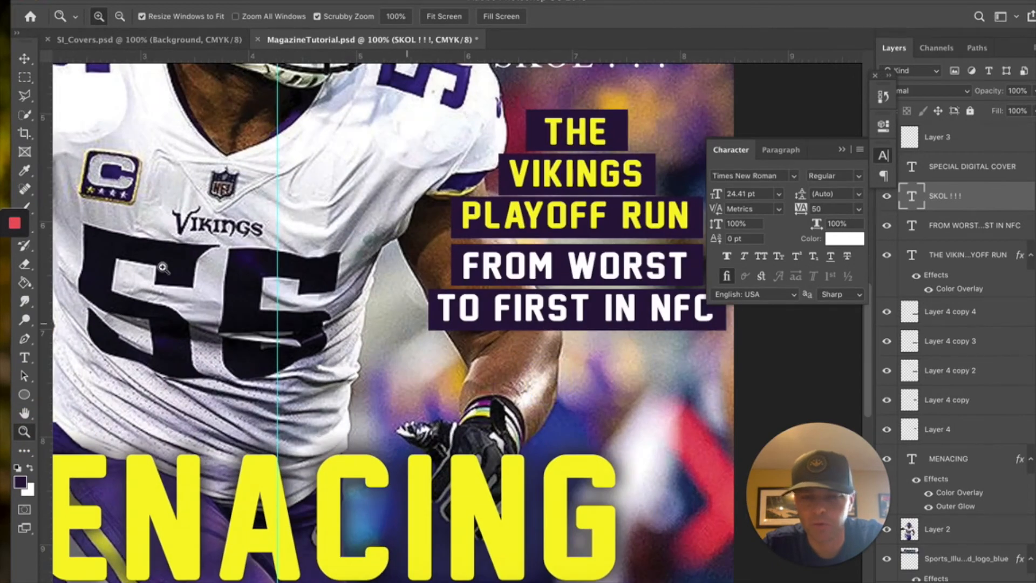
pyautogui.click(24, 358)
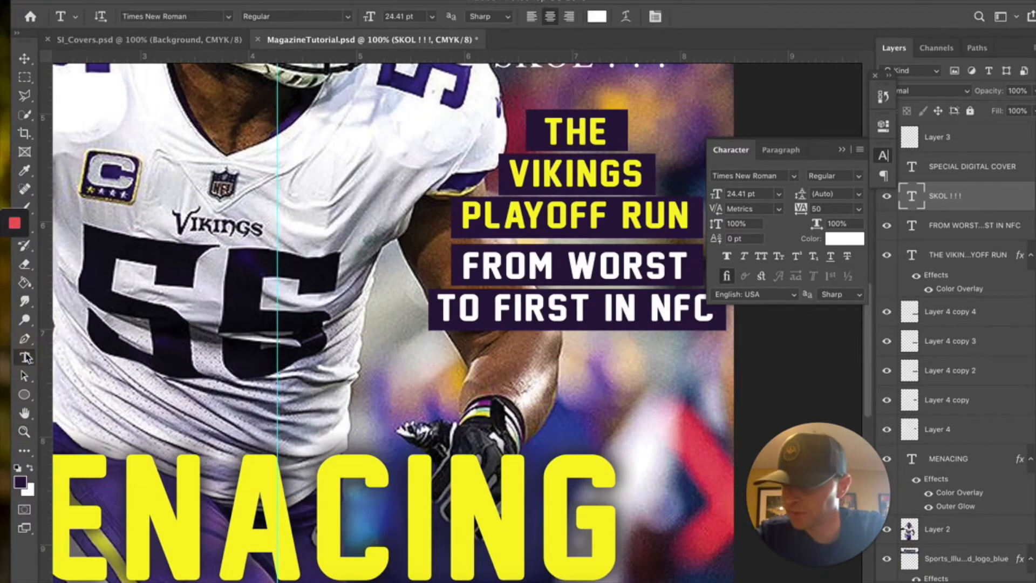
pyautogui.click(169, 44)
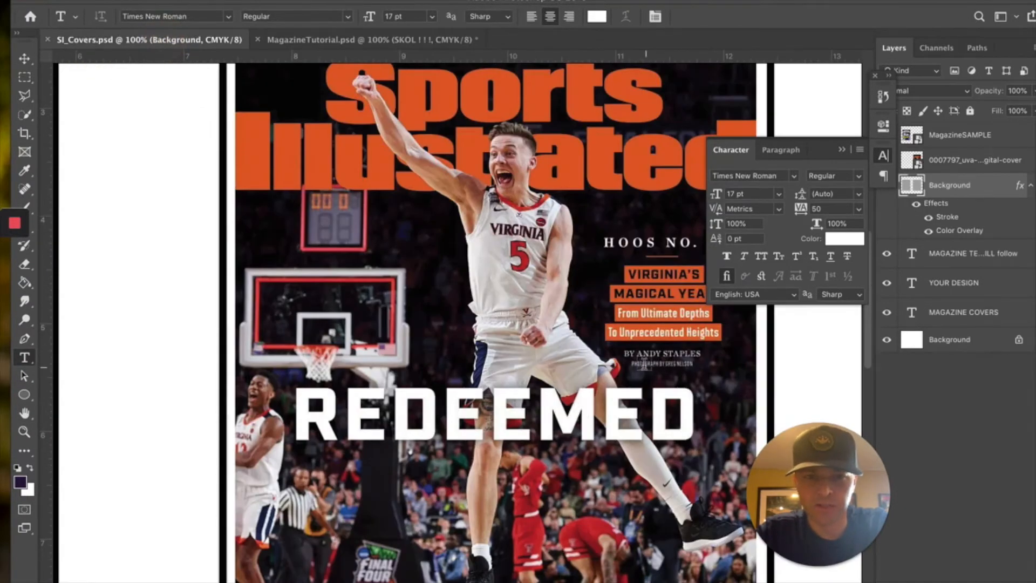
pyautogui.click(292, 41)
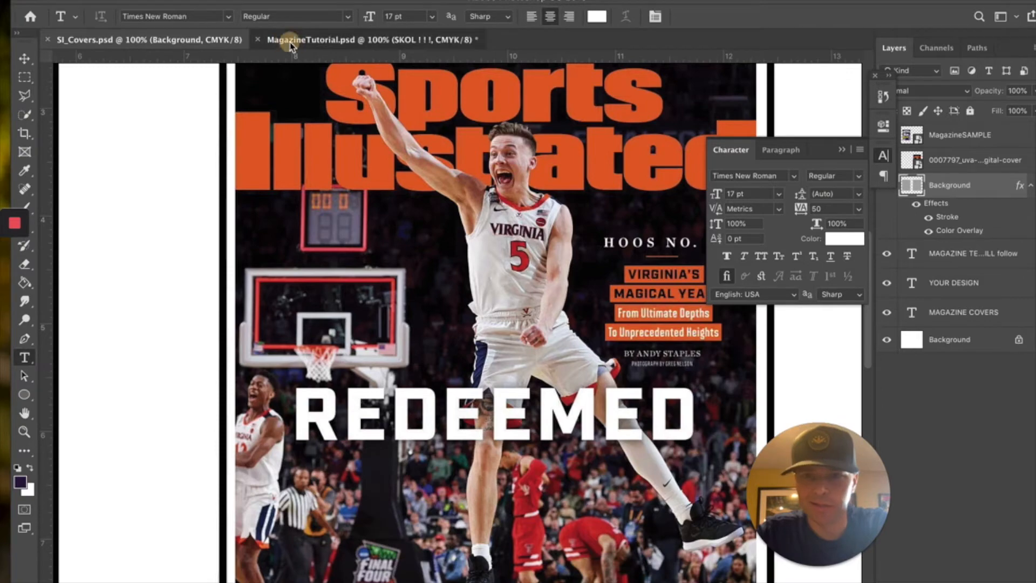
pyautogui.click(625, 360)
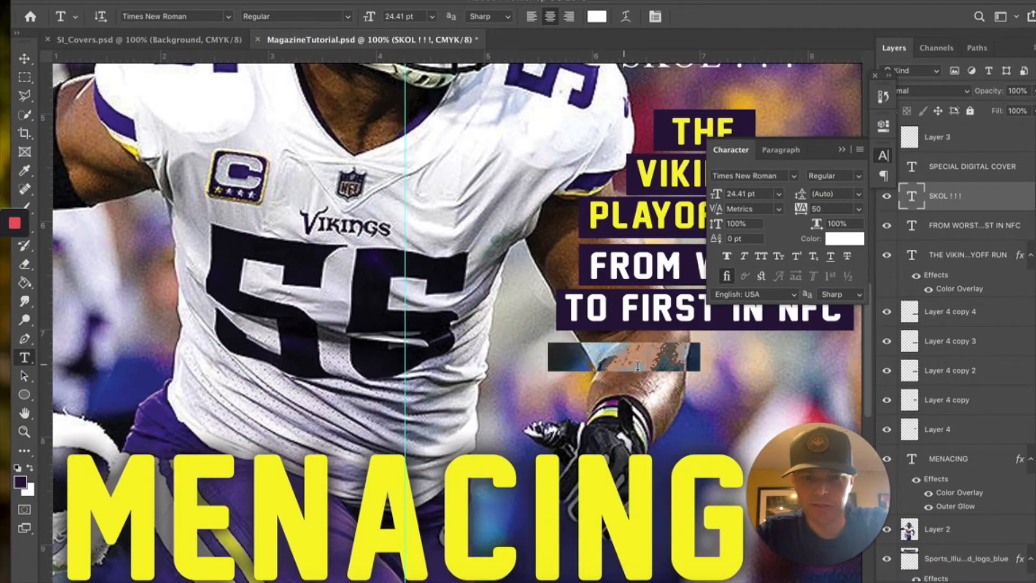
# - Type the author's byline, set it to 10 pt, and centre it beneath TO FIRST IN NFC
pyautogui.write('BY')
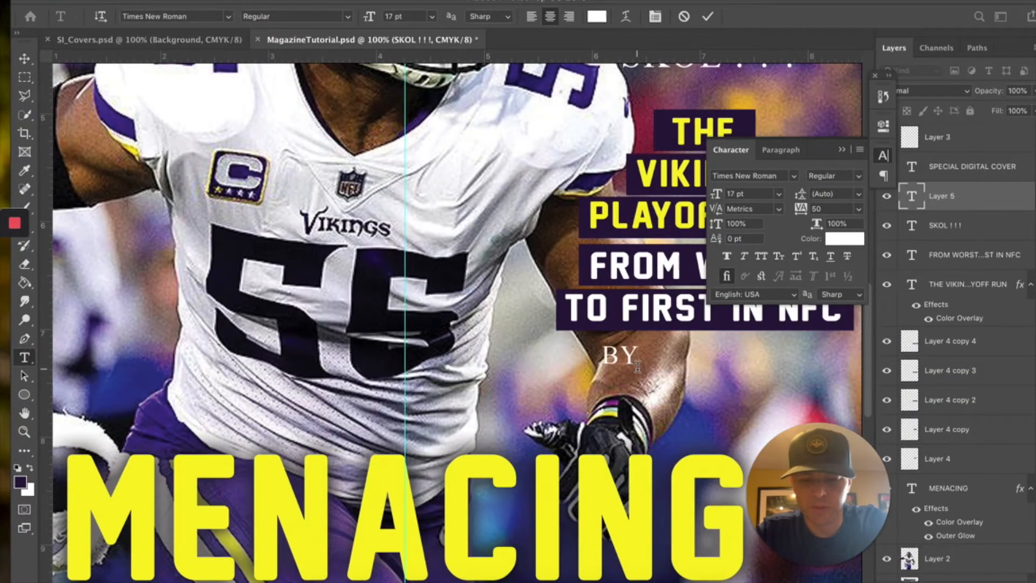
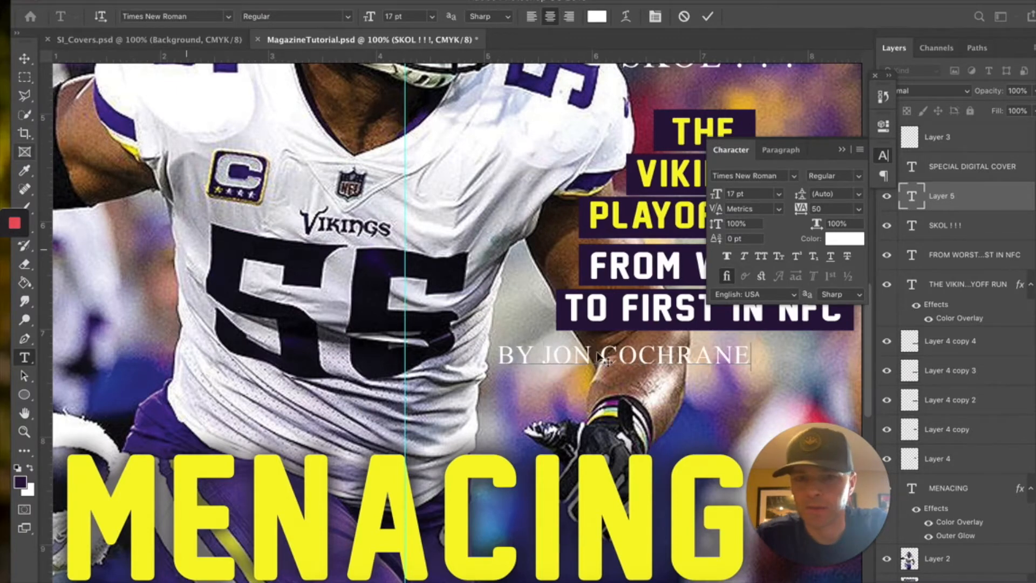
pyautogui.tripleClick(615, 356)
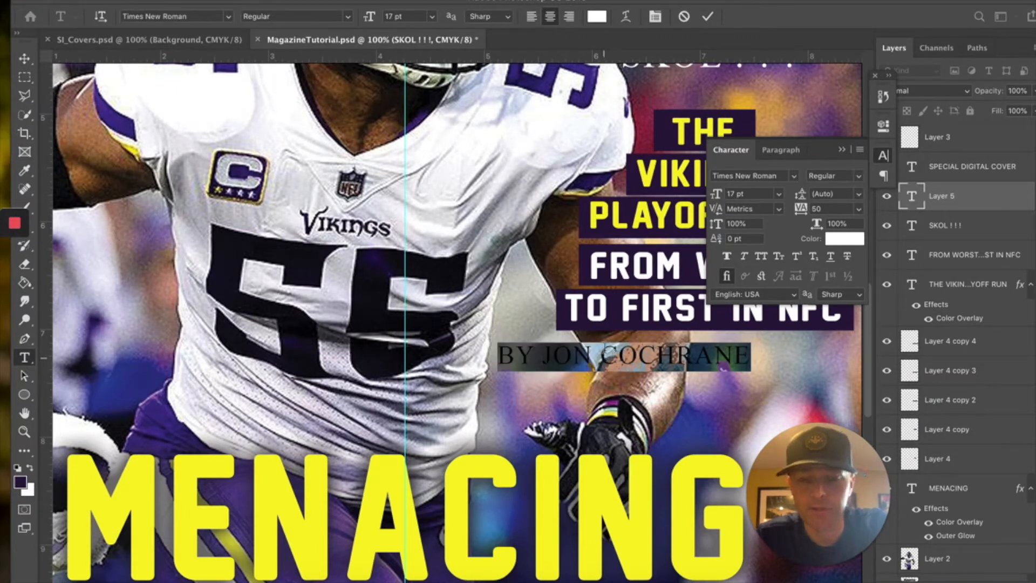
pyautogui.click(434, 18)
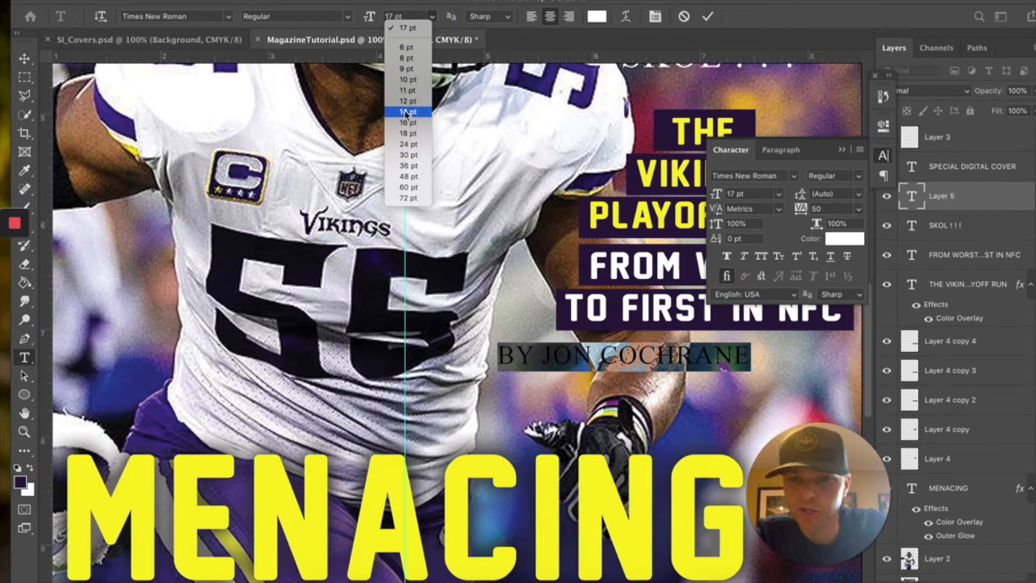
pyautogui.click(411, 84)
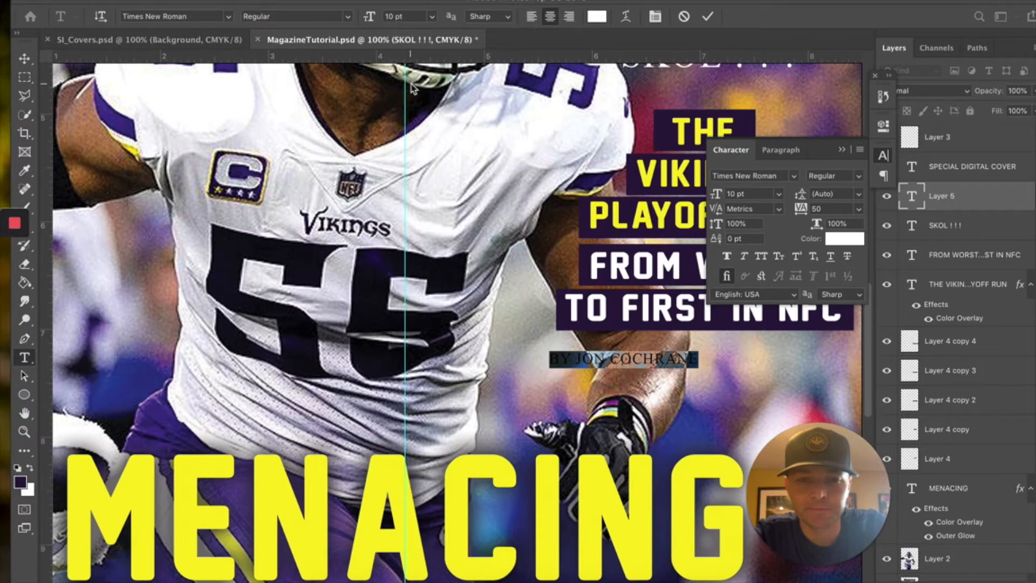
pyautogui.click(24, 58)
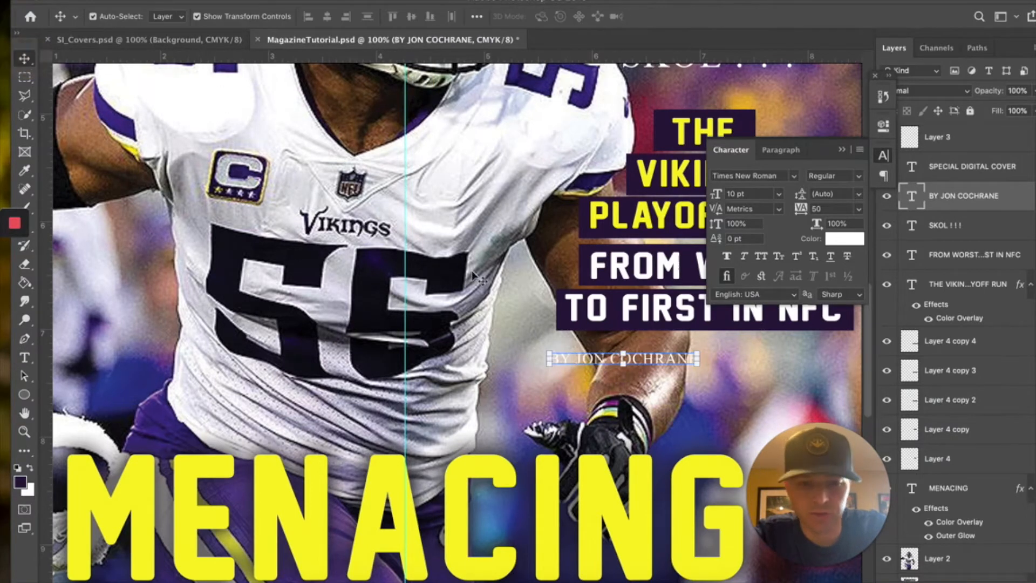
pyautogui.moveTo(651, 364); pyautogui.dragTo(731, 355)
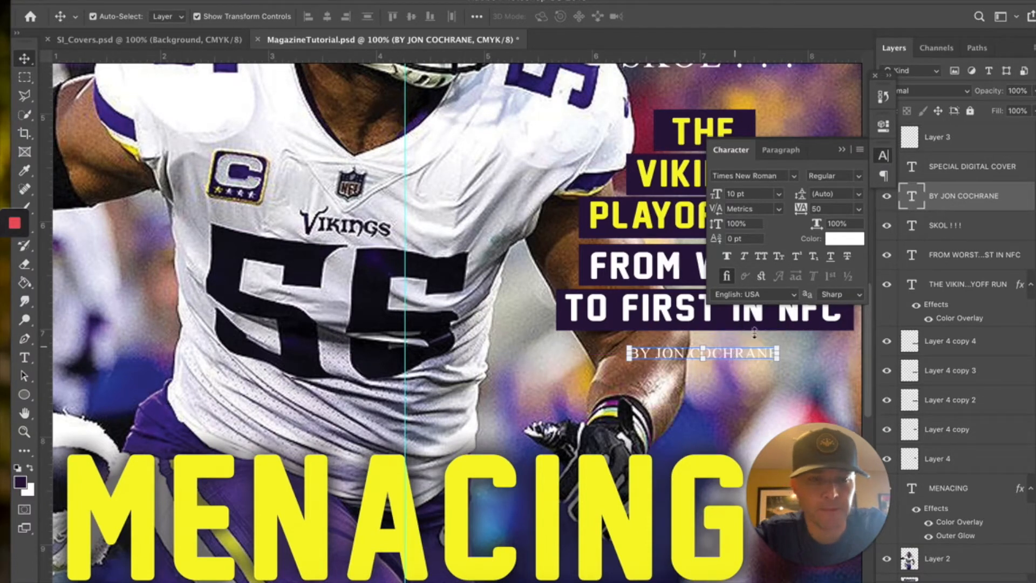
# - Add an Outer Glow to the byline at 41% opacity and 13 px size
pyautogui.click(925, 582)
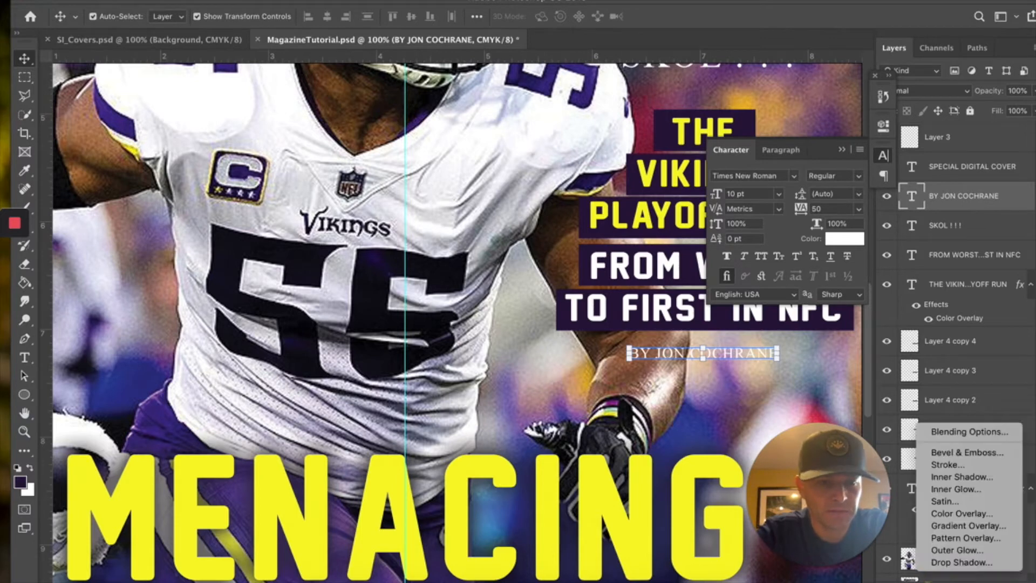
pyautogui.click(950, 550)
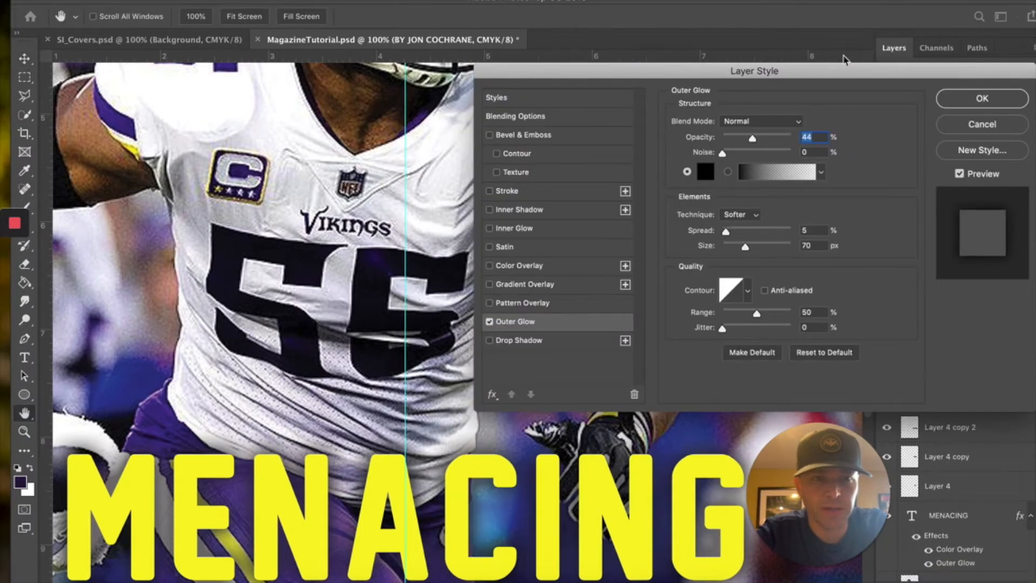
pyautogui.moveTo(845, 70); pyautogui.dragTo(429, 1)
pyautogui.moveTo(338, 65); pyautogui.dragTo(361, 67)
pyautogui.moveTo(330, 173)
pyautogui.mouseDown()
pyautogui.moveTo(318, 174)
pyautogui.moveTo(313, 158)
pyautogui.moveTo(324, 158)
pyautogui.moveTo(309, 158)
pyautogui.moveTo(309, 178)
pyautogui.moveTo(330, 180)
pyautogui.mouseUp()
pyautogui.moveTo(361, 65); pyautogui.dragTo(332, 72)
pyautogui.click(564, 27)
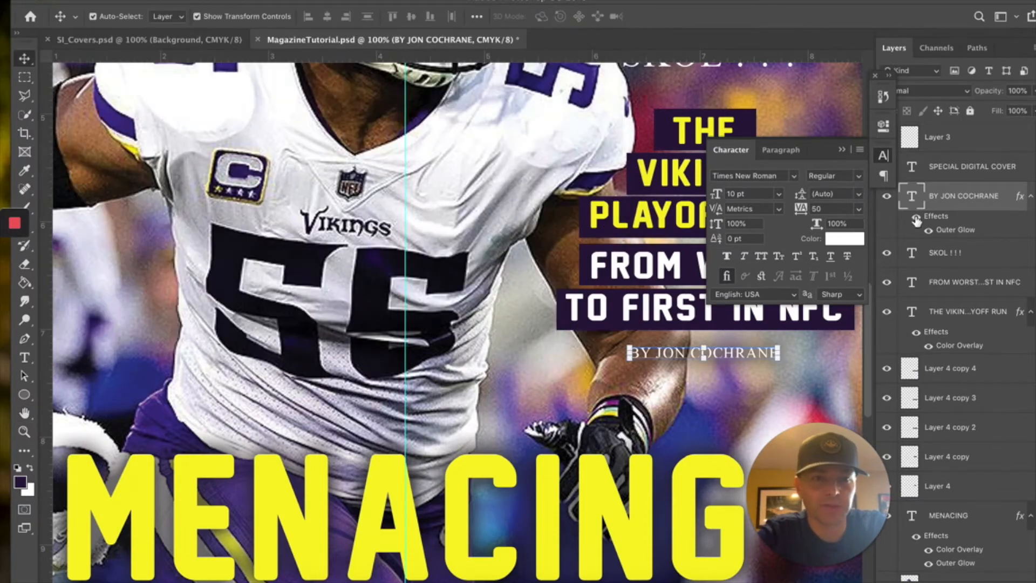
# - Toggle the byline glow off and on to compare, then select Layer 1
pyautogui.click(916, 218)
pyautogui.click(916, 218)
pyautogui.click(780, 106)
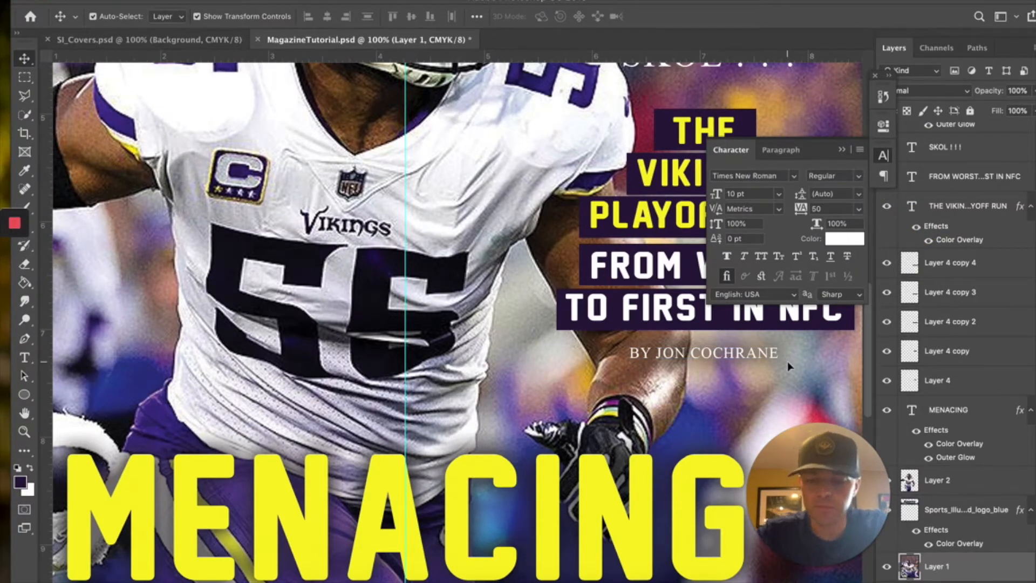
# - Type a photography credit line for the author beneath the byline
pyautogui.click(173, 43)
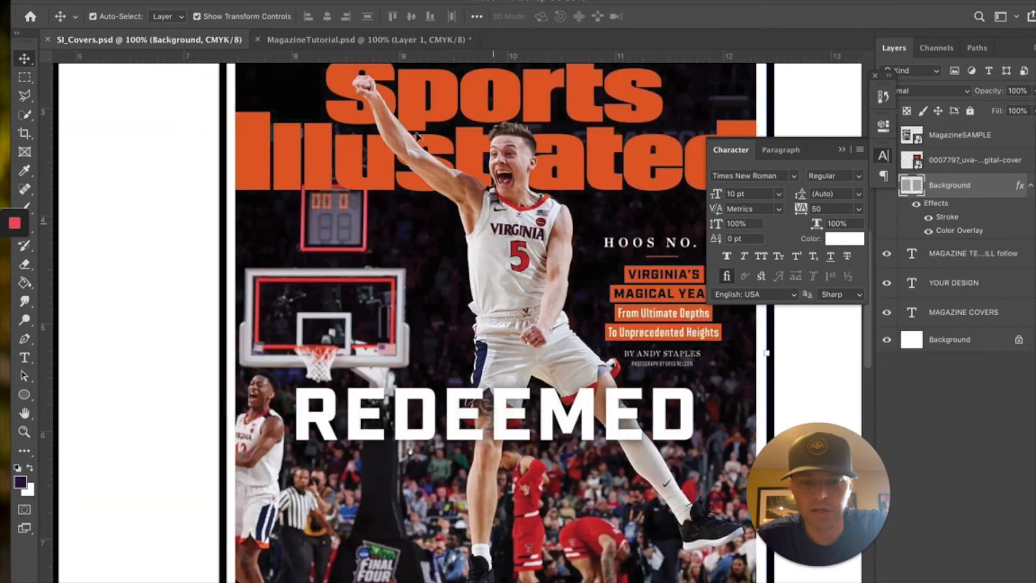
pyautogui.click(361, 39)
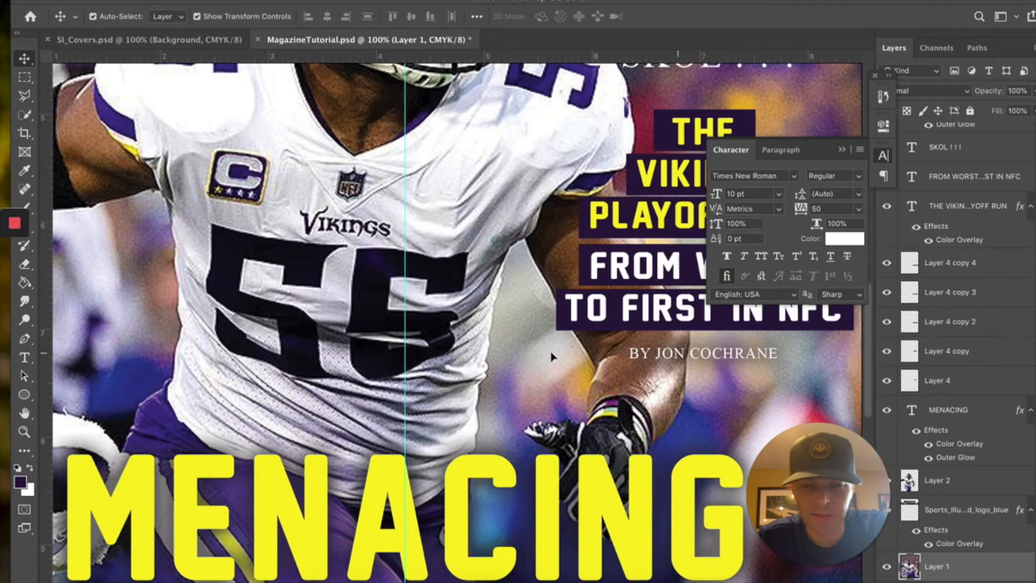
pyautogui.click(25, 357)
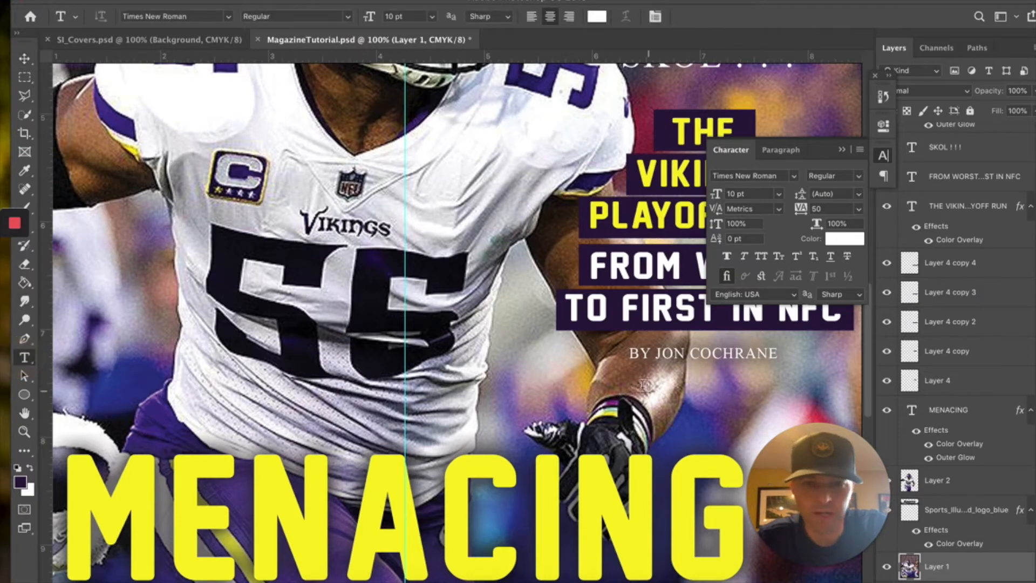
pyautogui.click(632, 381)
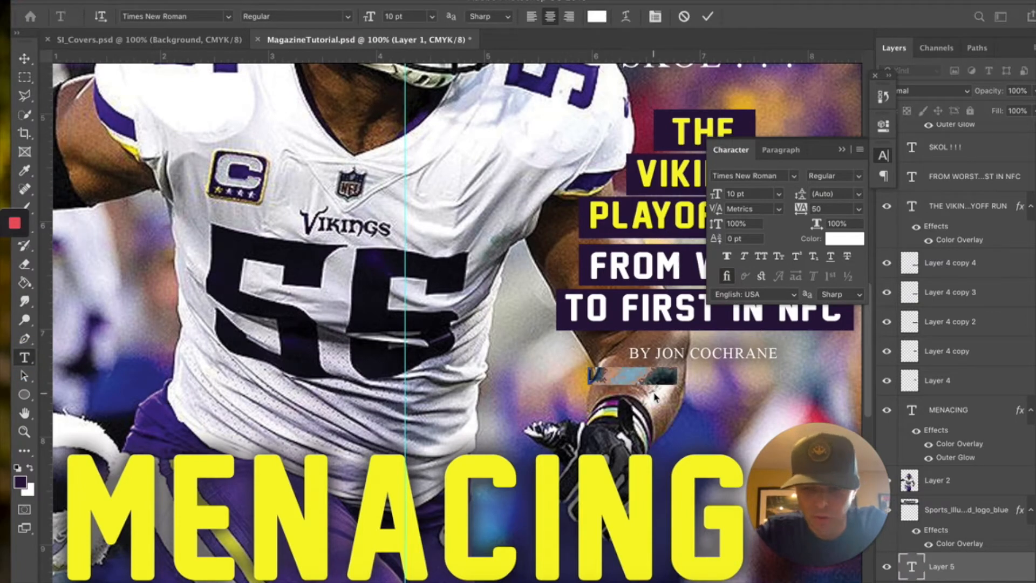
pyautogui.press('BackSpace')
pyautogui.write('PHO')
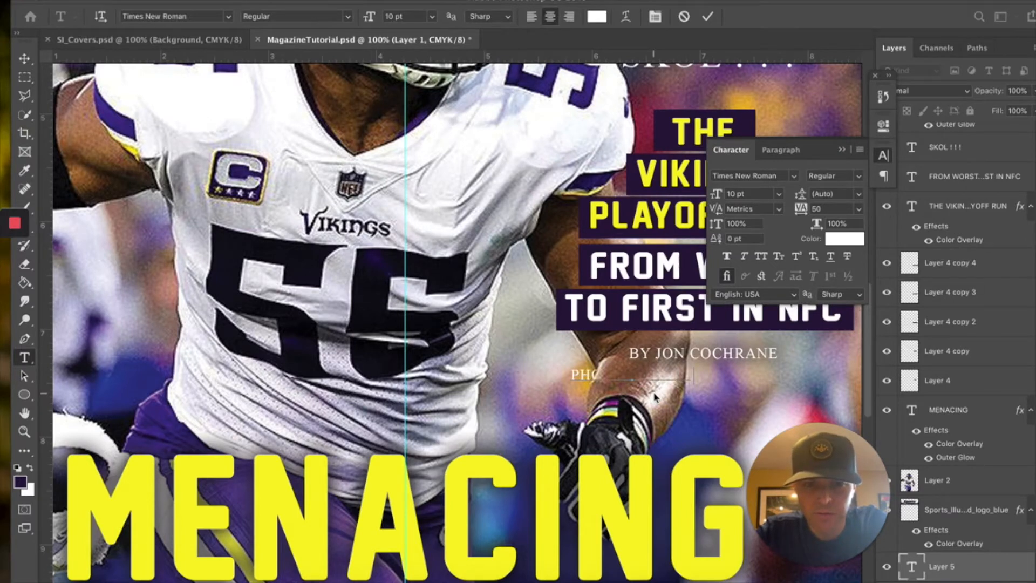
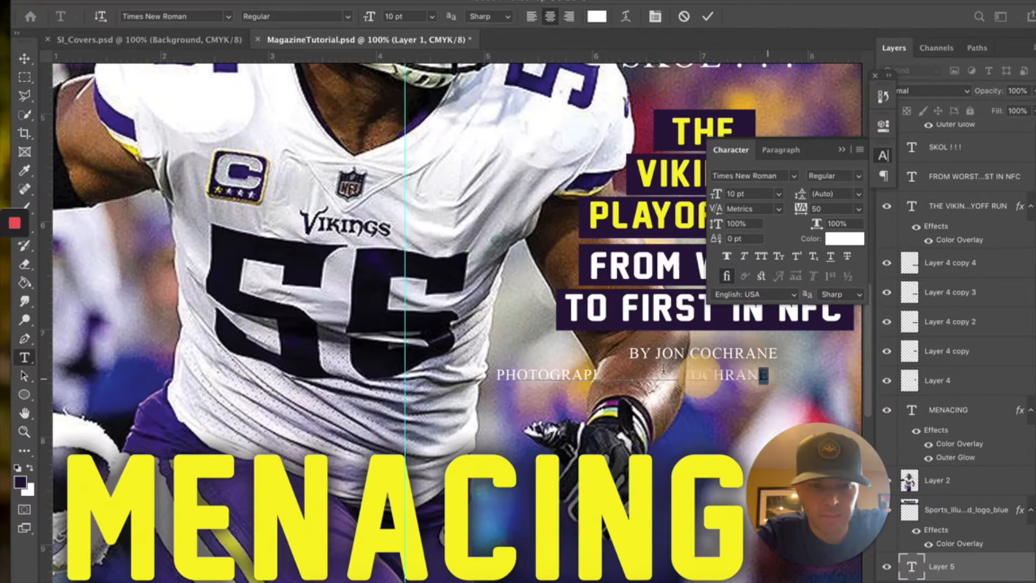
# - Set the credit line in Bebas Neue at 8 pt and commit it
pyautogui.moveTo(769, 376); pyautogui.dragTo(443, 346)
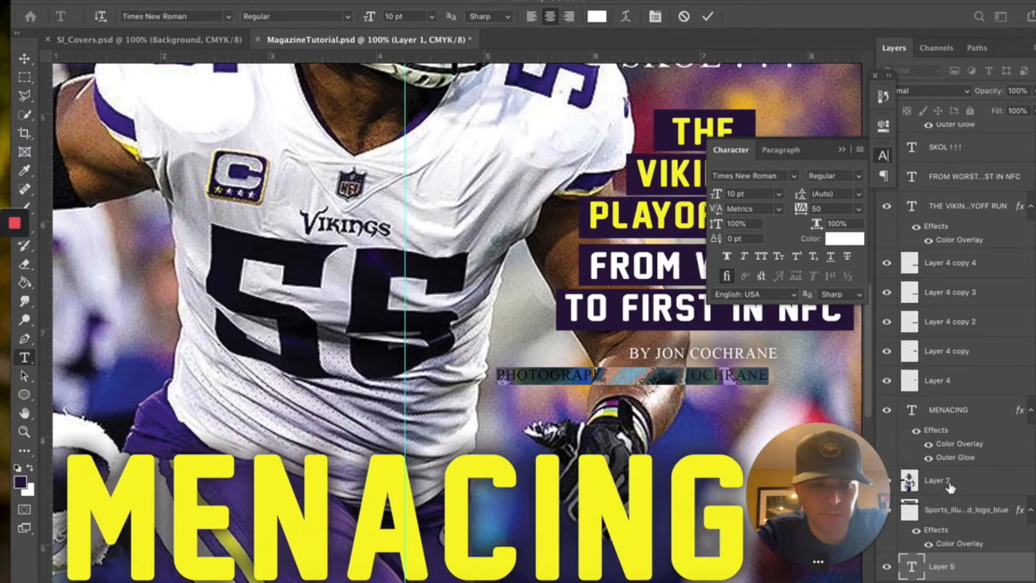
pyautogui.click(227, 17)
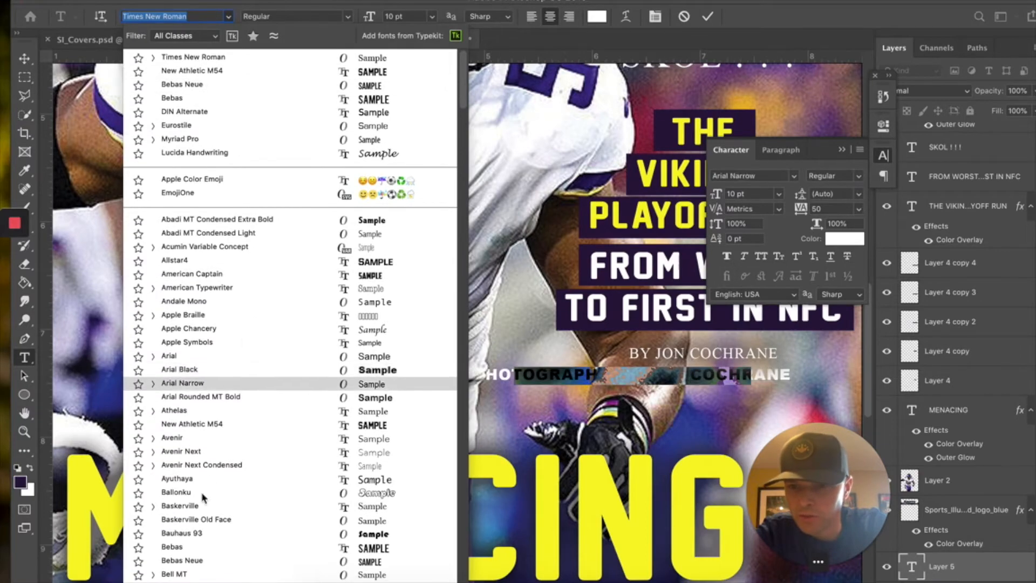
pyautogui.click(183, 561)
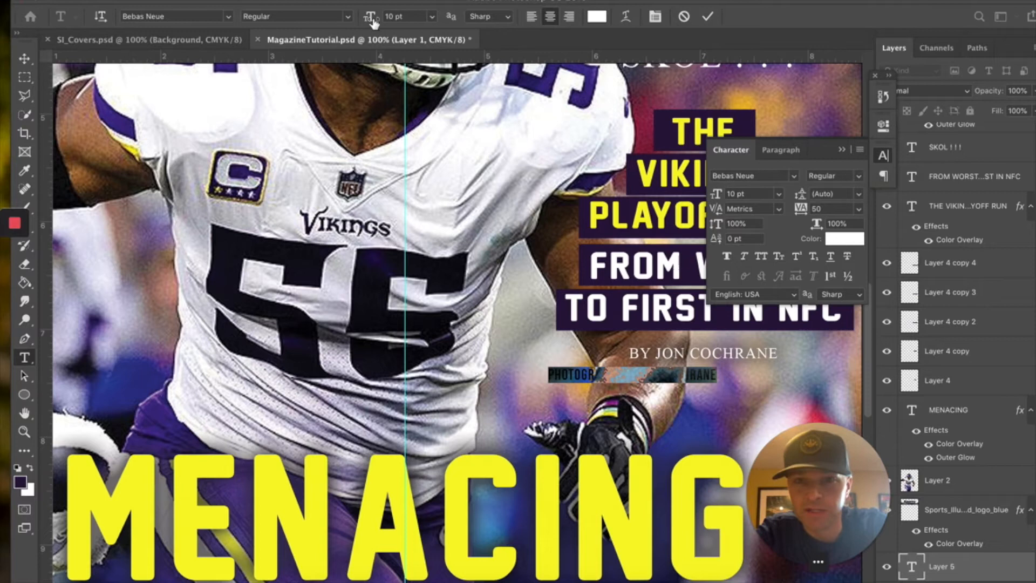
pyautogui.click(433, 17)
pyautogui.click(416, 59)
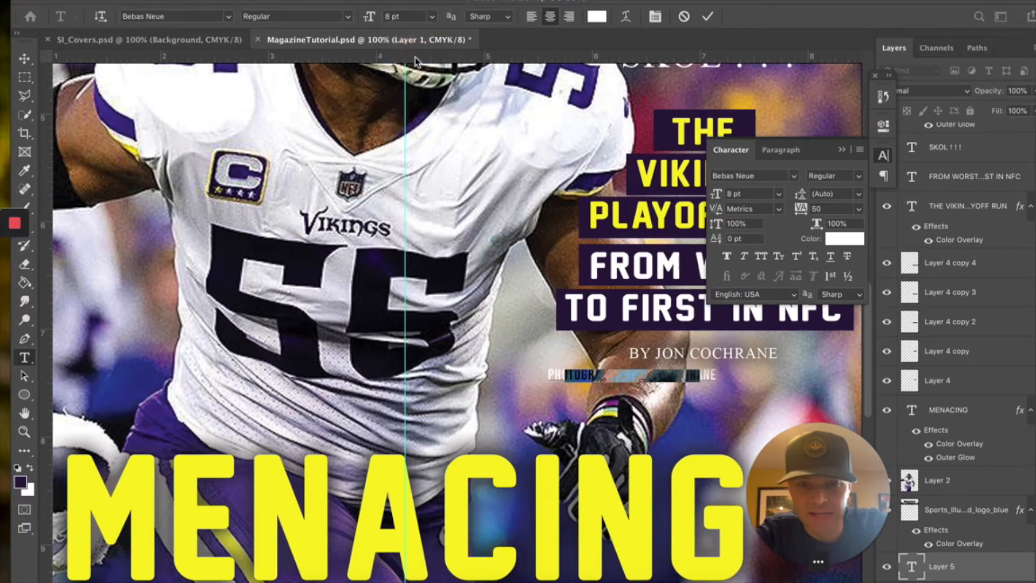
pyautogui.click(23, 58)
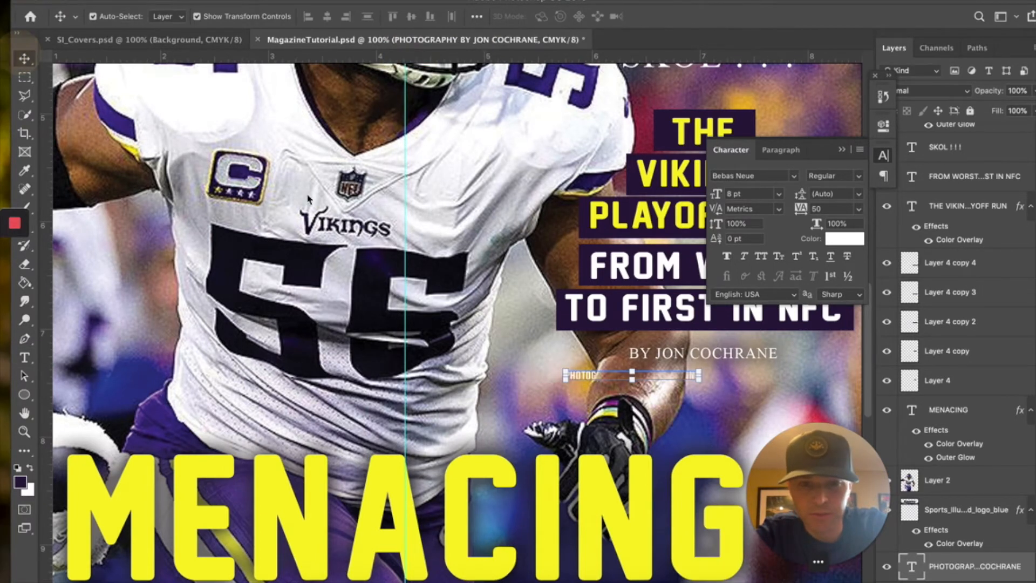
# - Position the credit line just under the byline and raise its layer beside the byline's
pyautogui.moveTo(968, 570); pyautogui.dragTo(960, 404)
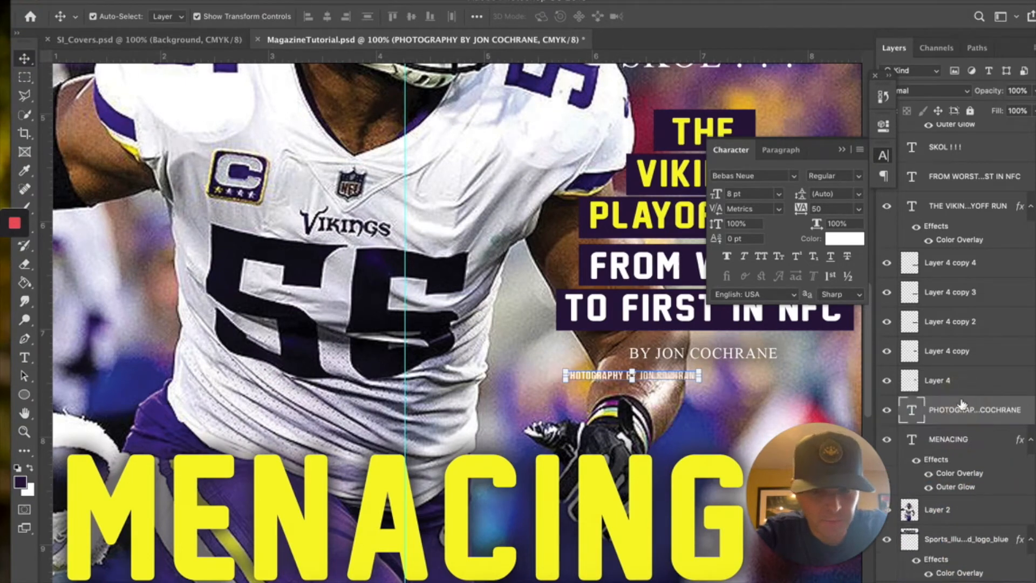
pyautogui.moveTo(692, 378); pyautogui.dragTo(755, 375)
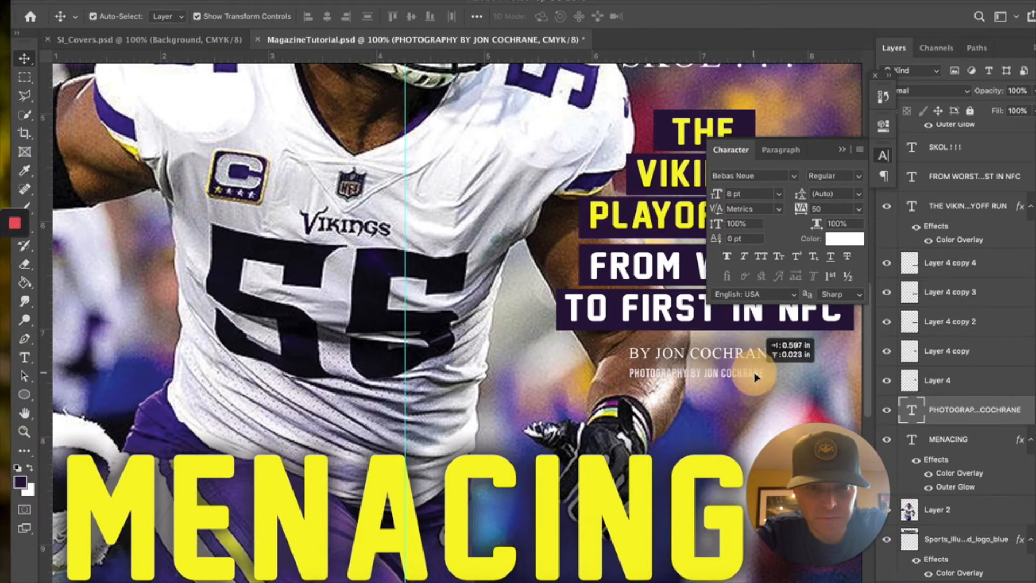
pyautogui.press('Right')
pyautogui.press('Right')
pyautogui.press('Right')
pyautogui.press('Right')
pyautogui.press('Right')
pyautogui.press('Right')
pyautogui.press('Right')
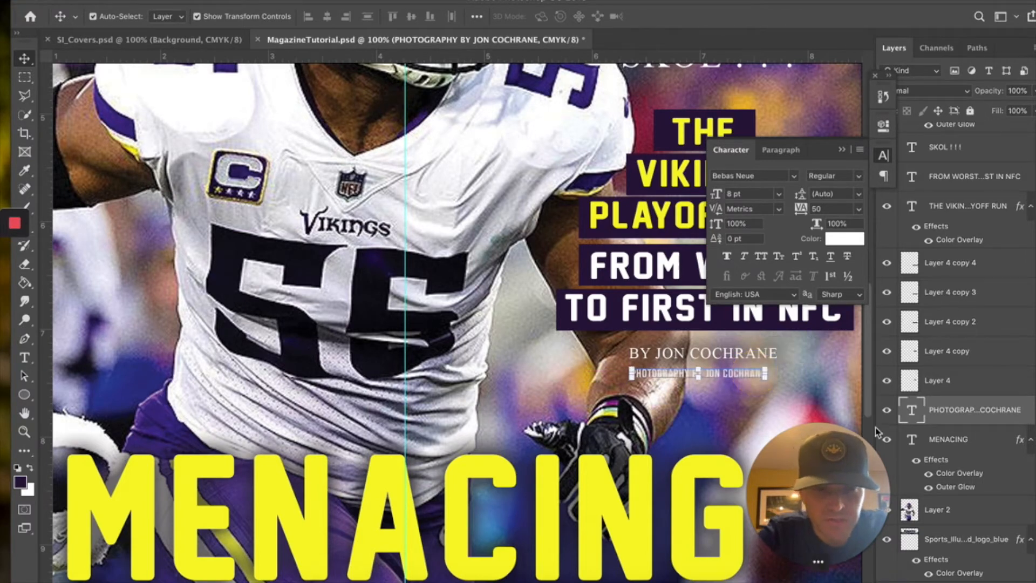
pyautogui.press('Right')
pyautogui.press('Right')
pyautogui.press('Right')
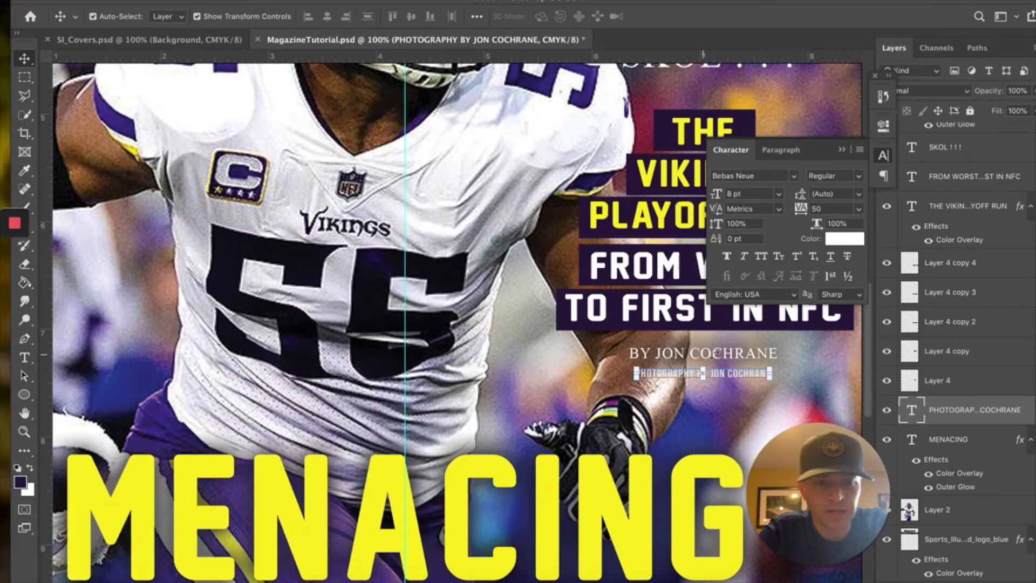
pyautogui.scroll(3, 1004, 302)
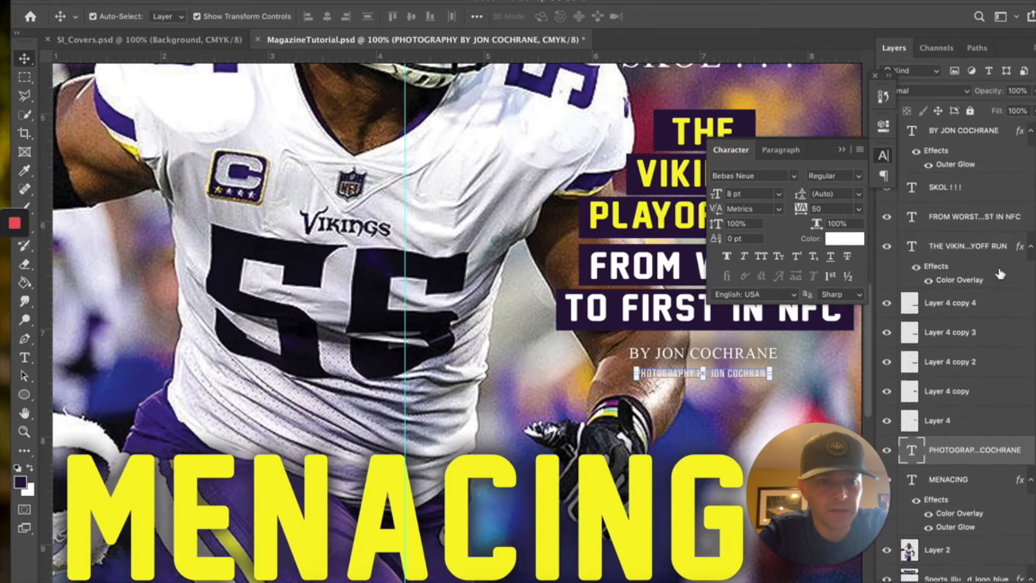
pyautogui.moveTo(968, 511); pyautogui.dragTo(964, 174)
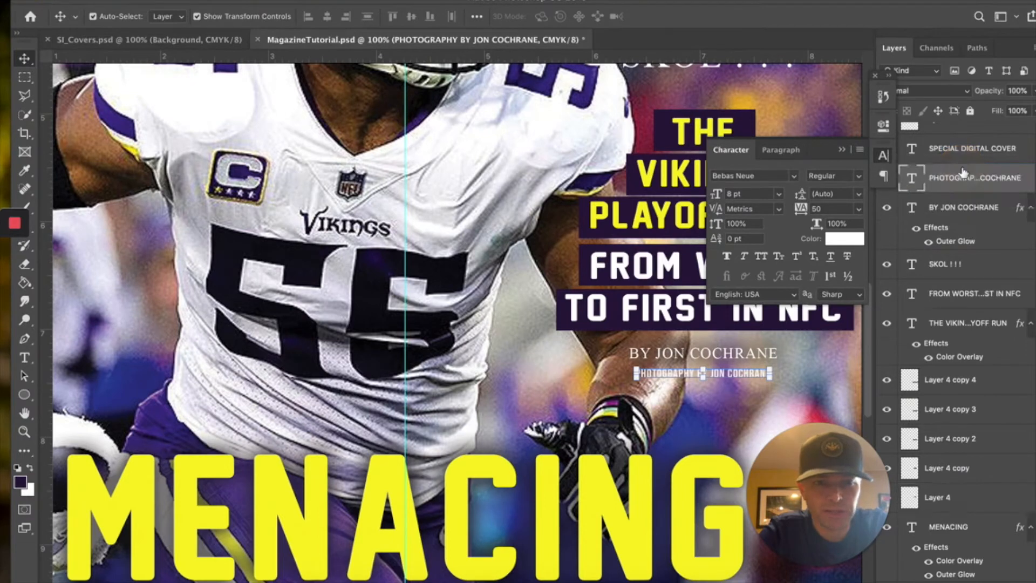
pyautogui.click(834, 374)
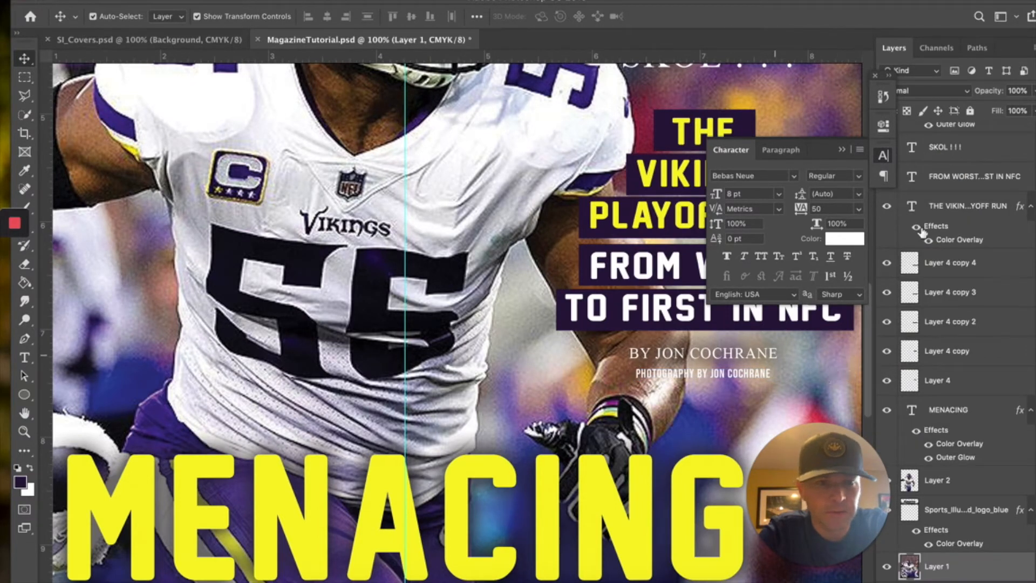
# - Give the photography credit an Outer Glow, reducing its size from 70 to 29 px
pyautogui.click(722, 380)
pyautogui.click(926, 581)
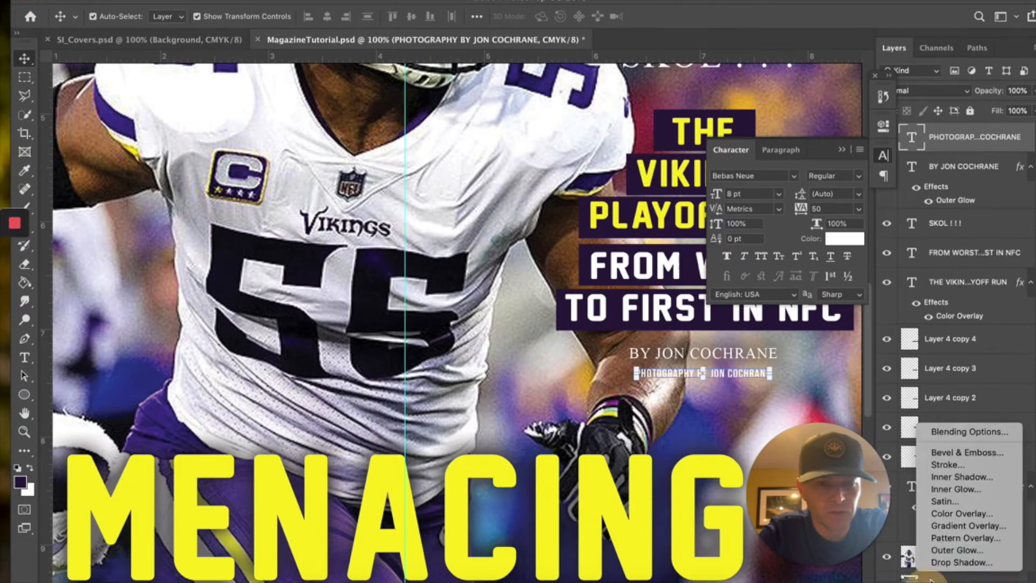
pyautogui.click(952, 550)
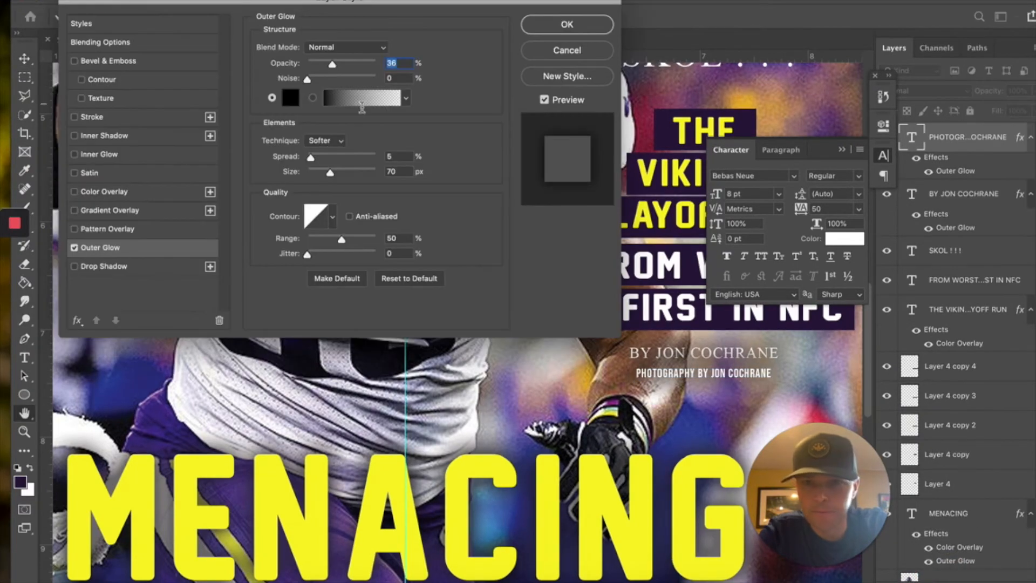
pyautogui.moveTo(332, 178); pyautogui.dragTo(323, 178)
pyautogui.click(566, 24)
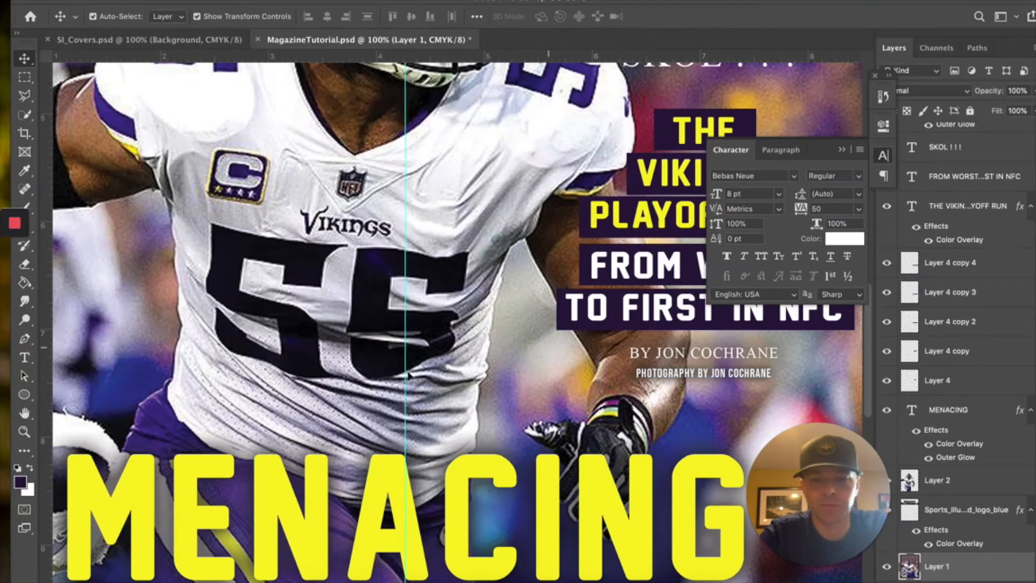
# - Zoom out to the whole cover and add a new Layer 5 directly above the Layer 1 photo
pyautogui.click(24, 432)
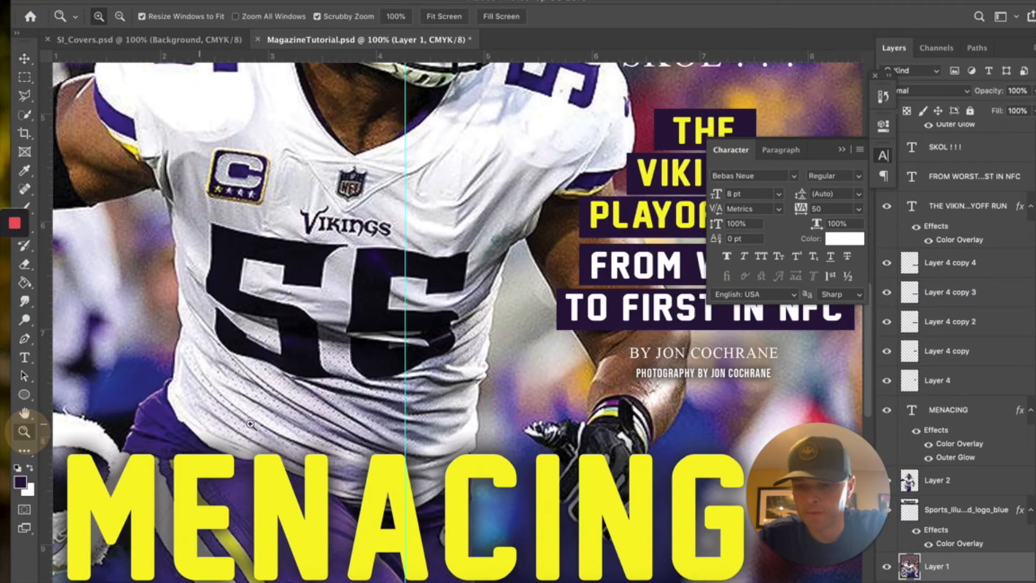
pyautogui.keyDown('alt'); pyautogui.click(459, 394); pyautogui.keyUp('alt')
pyautogui.keyDown('alt'); pyautogui.click(458, 362); pyautogui.keyUp('alt')
pyautogui.keyDown('alt'); pyautogui.click(464, 351); pyautogui.keyUp('alt')
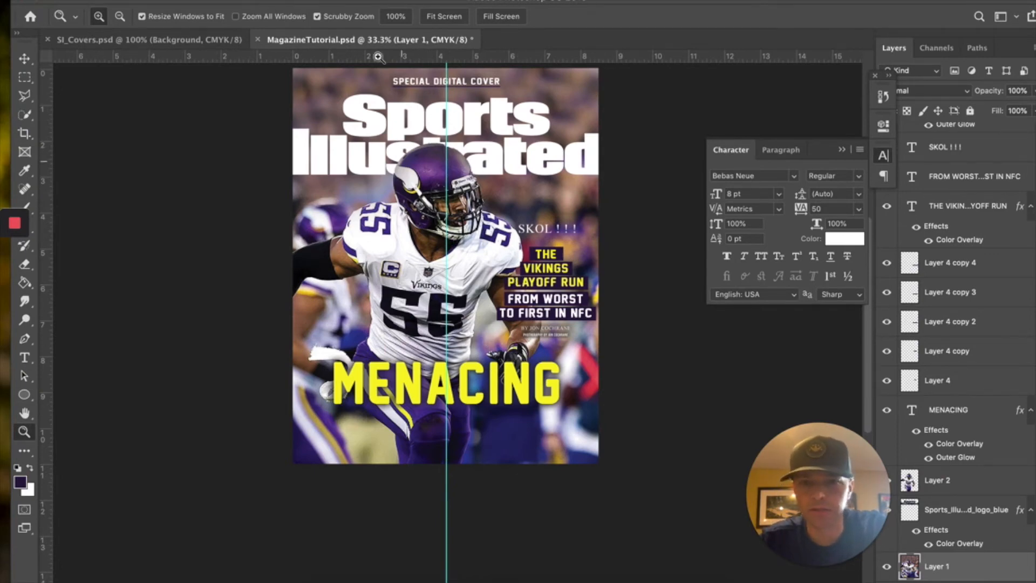
pyautogui.scroll(-2, 918, 568)
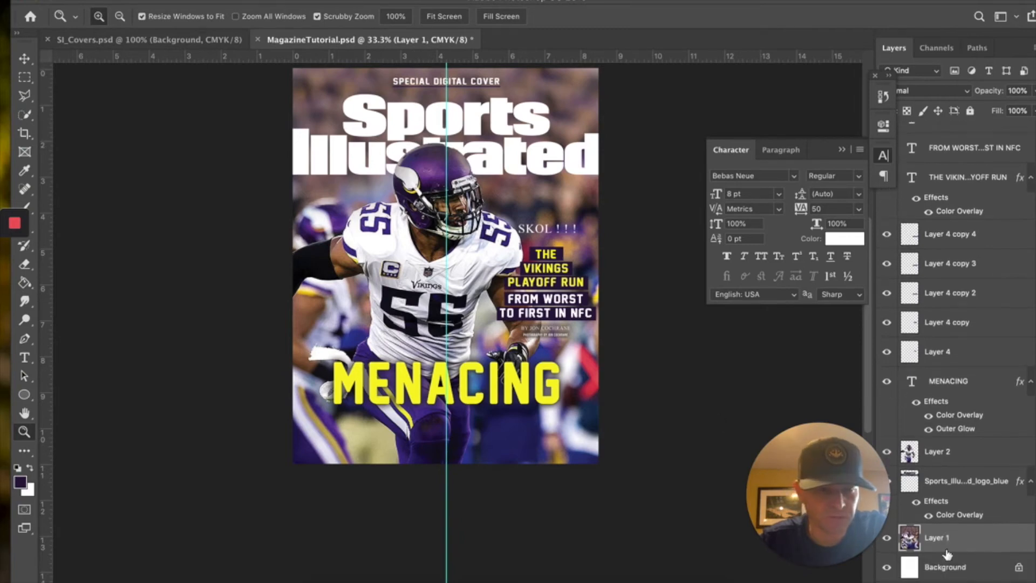
pyautogui.click(952, 569)
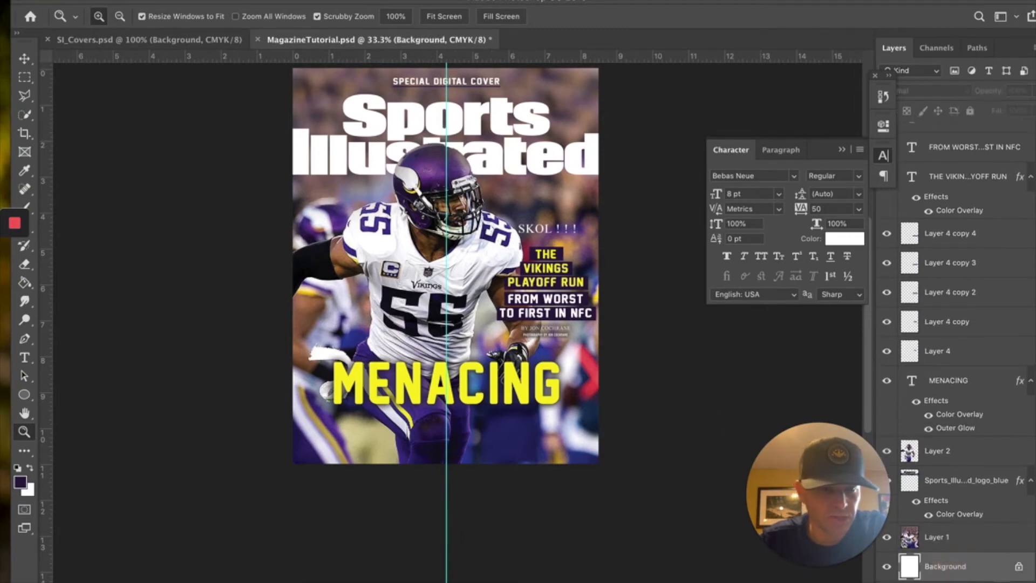
pyautogui.click(1003, 582)
pyautogui.moveTo(956, 567); pyautogui.dragTo(951, 517)
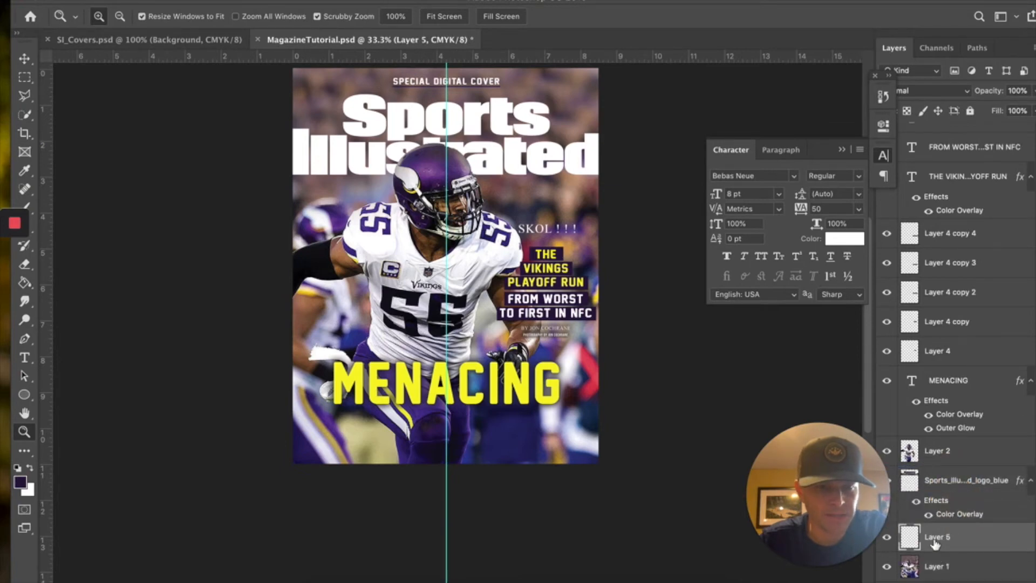
# - Bring up the fill tools group in the toolbar
pyautogui.click(27, 282)
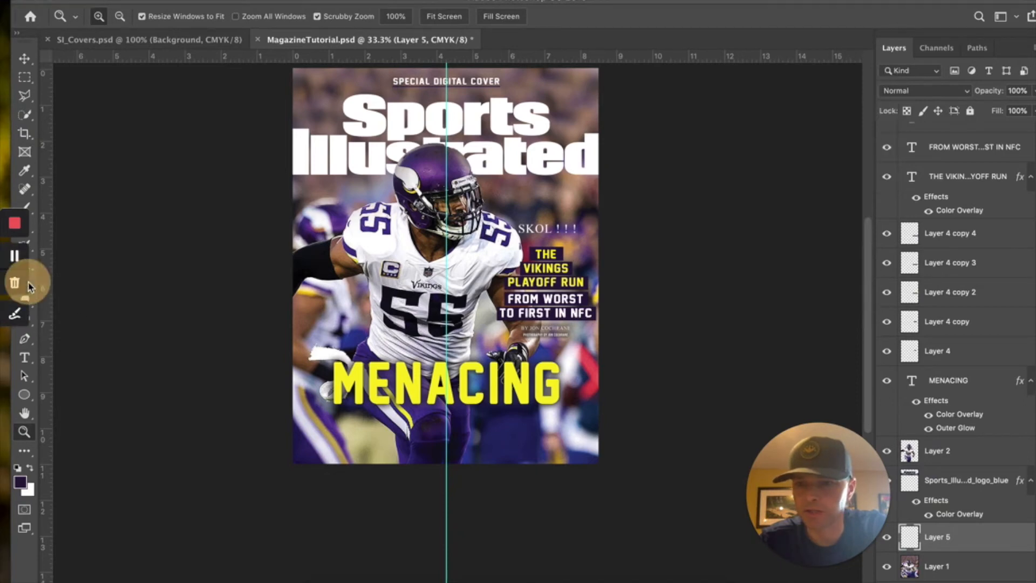
pyautogui.click(152, 1)
pyautogui.moveTo(173, 1); pyautogui.dragTo(178, 2)
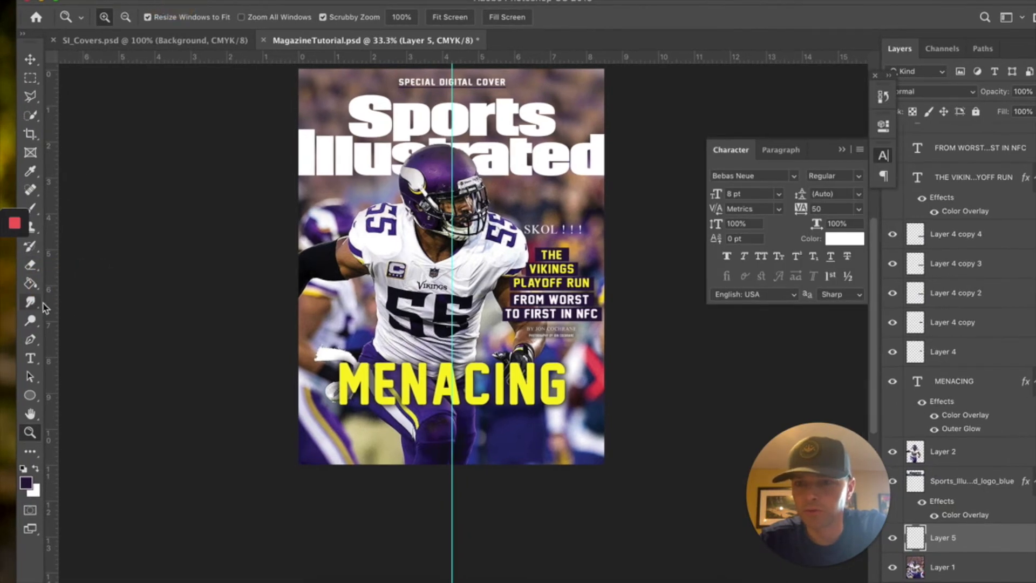
pyautogui.click(30, 290)
pyautogui.click(28, 283)
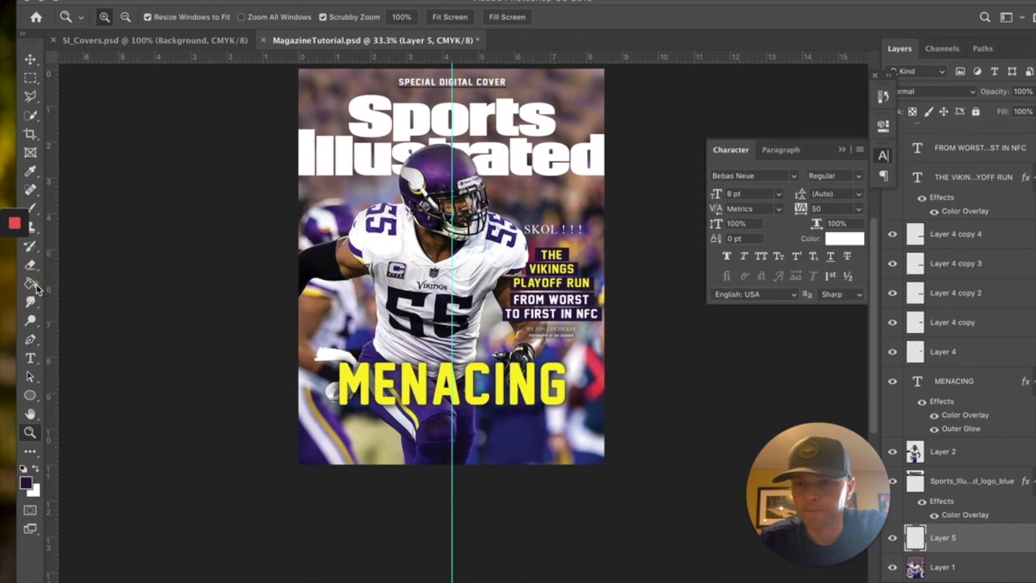
# - Choose the Gradient tool and set the foreground colour to pure black
pyautogui.click(36, 287)
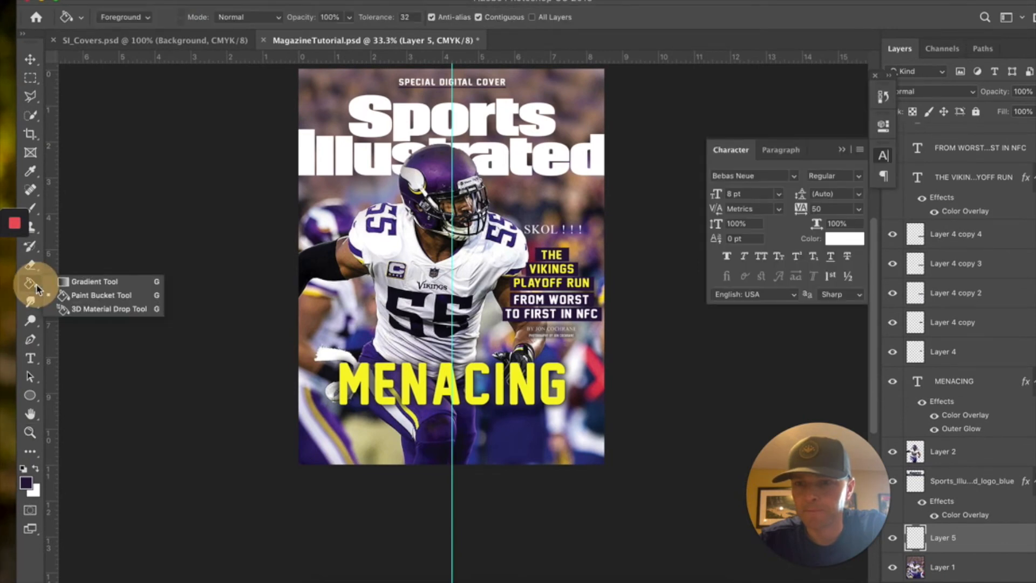
pyautogui.click(91, 287)
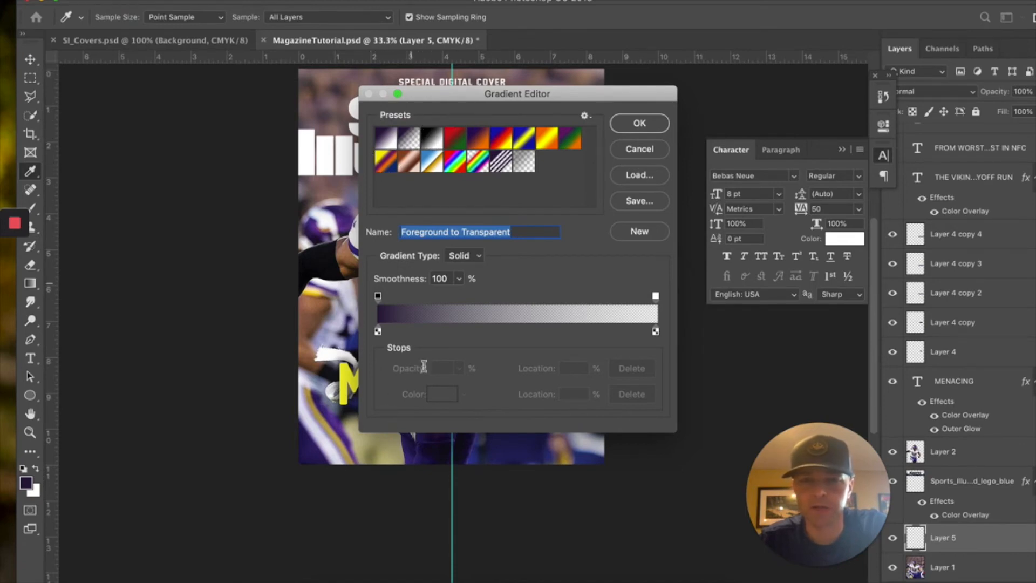
pyautogui.click(638, 124)
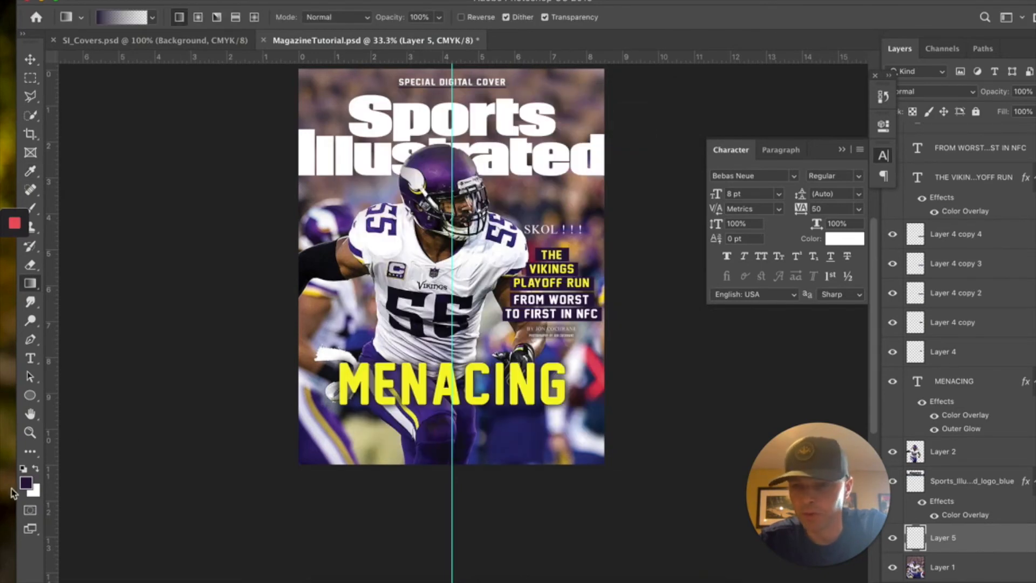
pyautogui.click(26, 483)
pyautogui.click(501, 241)
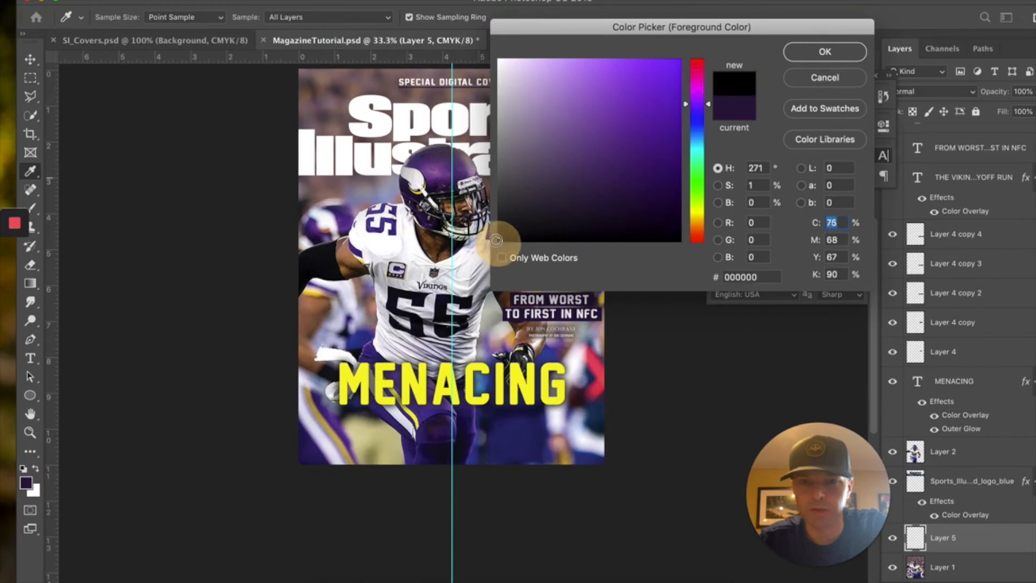
pyautogui.click(834, 53)
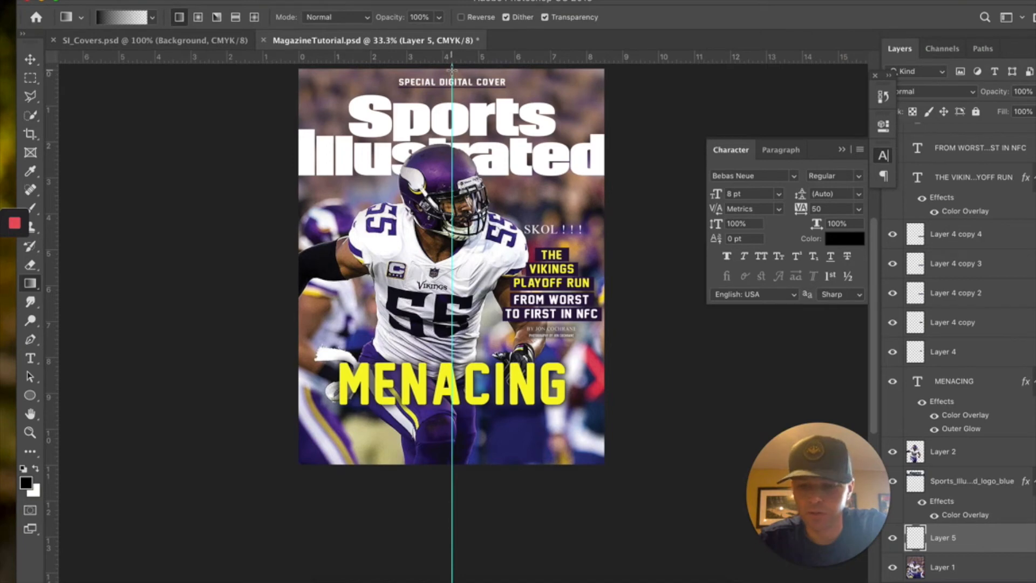
# - Draw a black gradient down from the cover top, lower Layer 5 to about 87% opacity, then view SI_Covers
pyautogui.moveTo(452, 69); pyautogui.dragTo(453, 285)
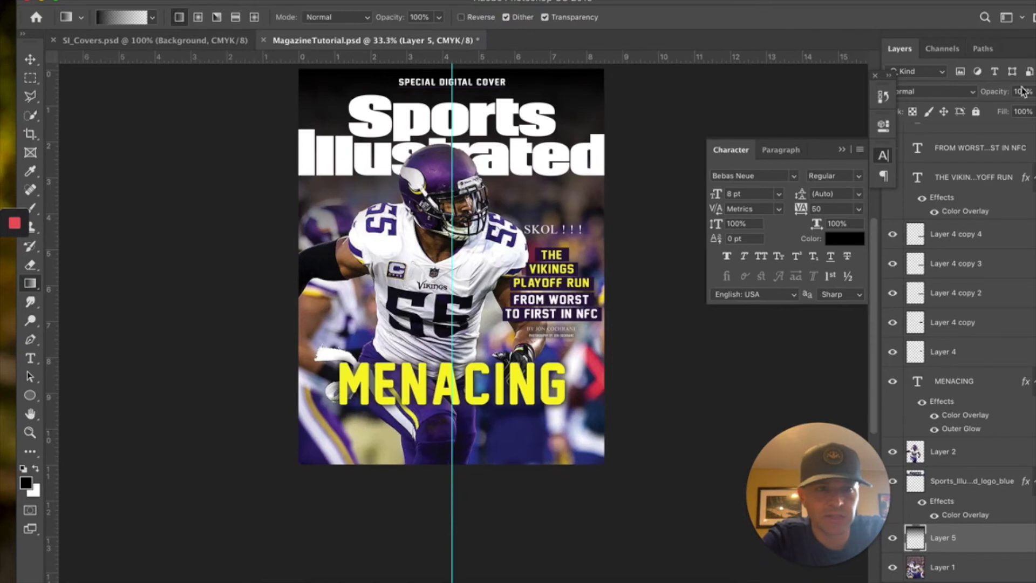
pyautogui.doubleClick(912, 5)
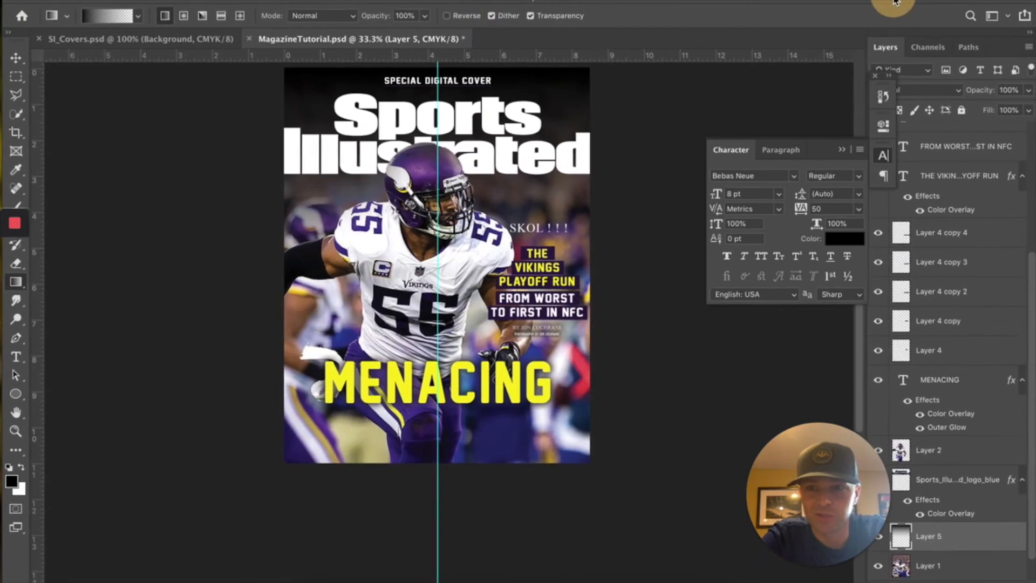
pyautogui.click(1028, 93)
pyautogui.moveTo(1012, 109); pyautogui.dragTo(1018, 109)
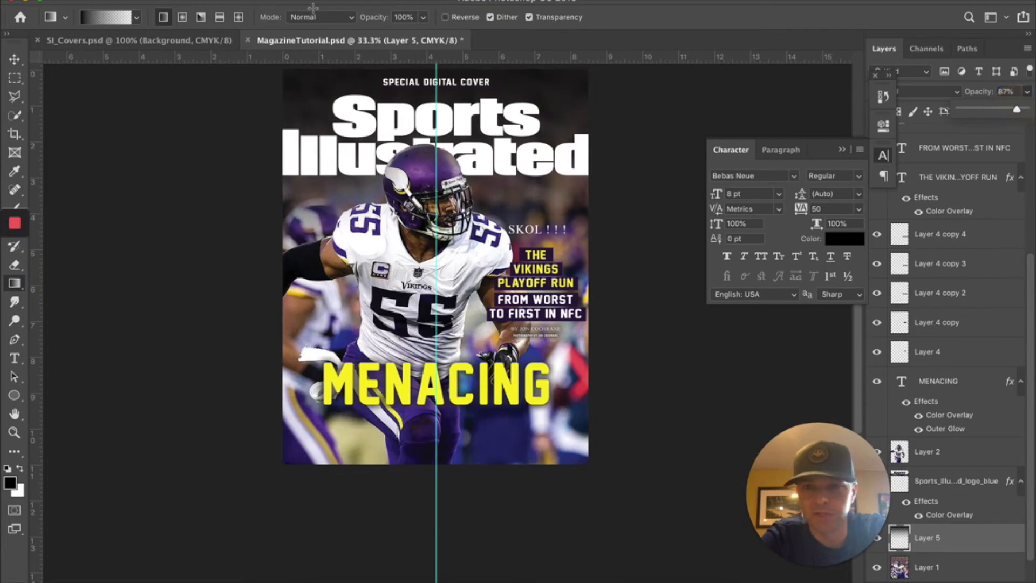
pyautogui.click(111, 40)
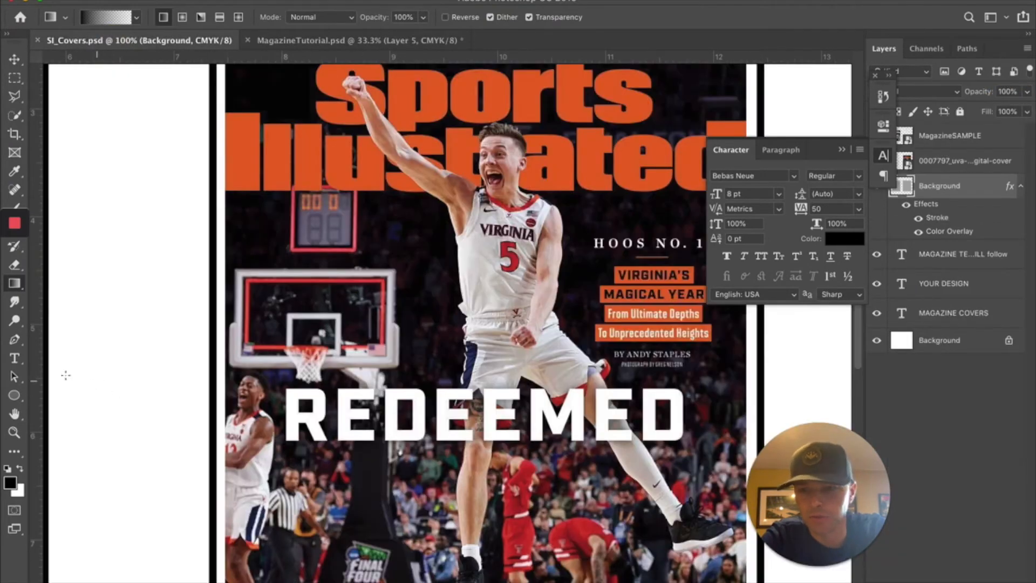
# - Pan across the SI_Covers reference covers, then return to the MagazineTutorial document
pyautogui.click(15, 413)
pyautogui.moveTo(185, 347); pyautogui.dragTo(687, 426)
pyautogui.moveTo(332, 297); pyautogui.dragTo(400, 310)
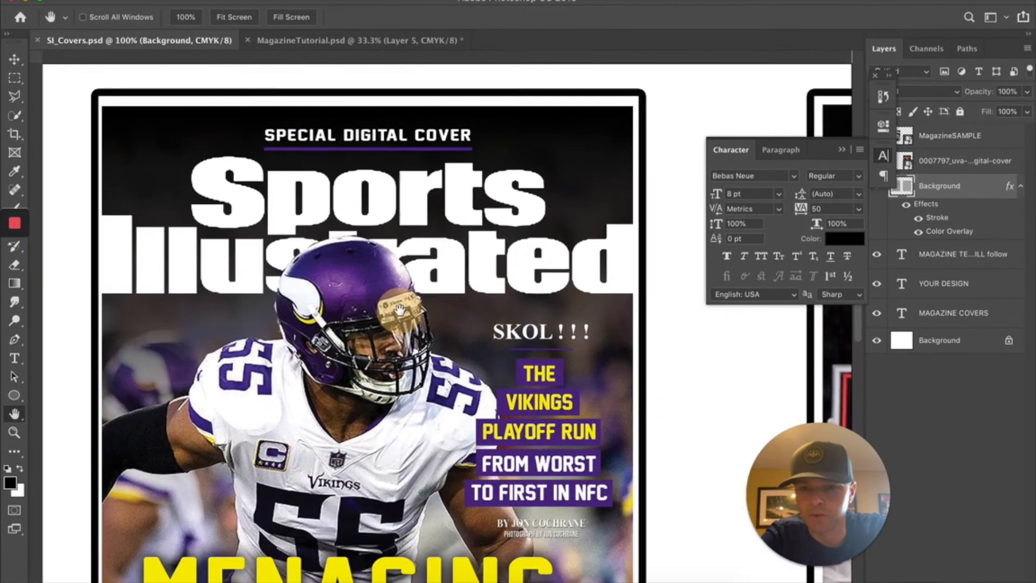
pyautogui.click(301, 41)
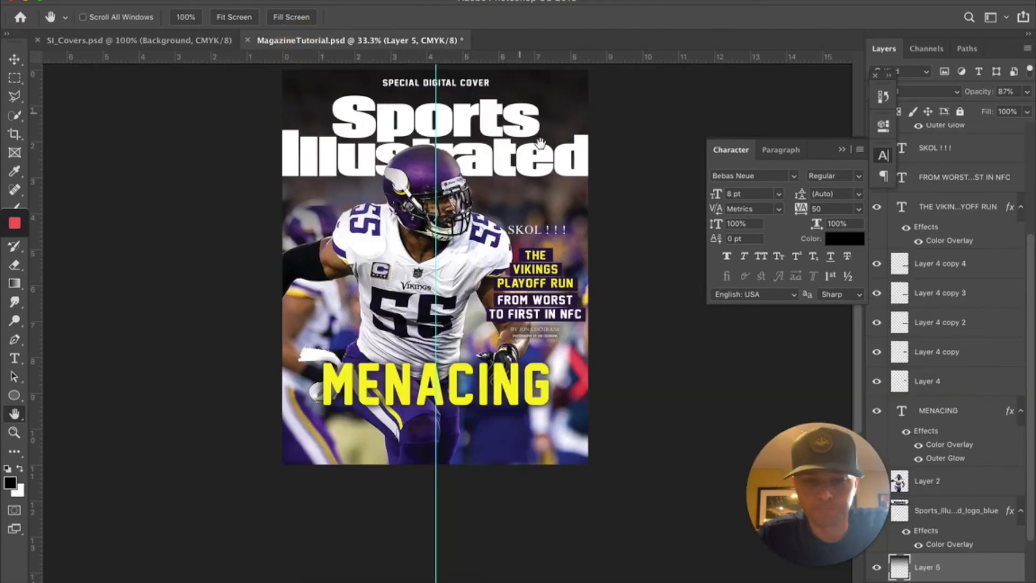
# - Toggle Layer 5's visibility to check the darkened top of the cover
pyautogui.click(931, 566)
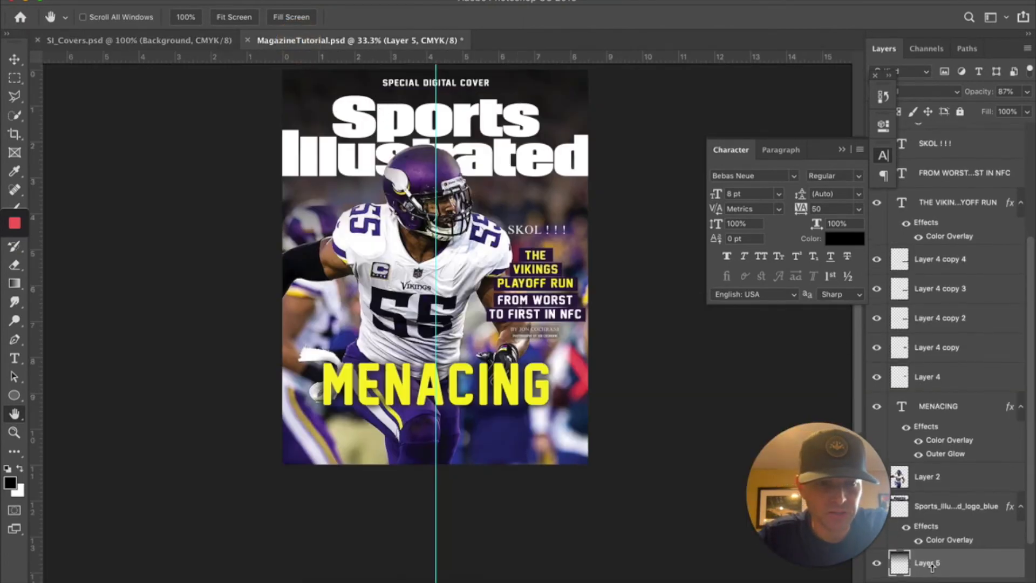
pyautogui.scroll(-1, 932, 566)
pyautogui.click(879, 548)
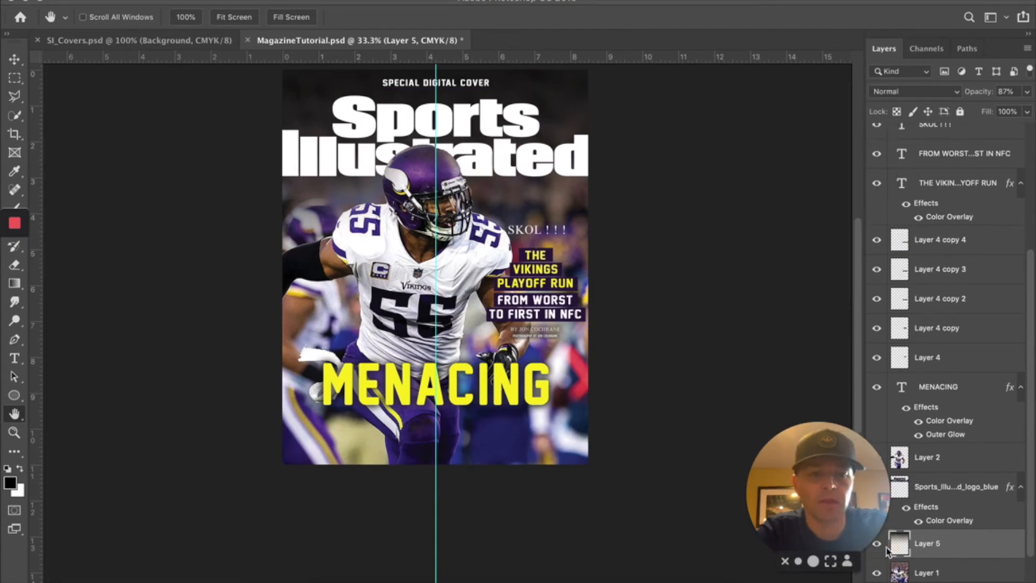
pyautogui.click(881, 547)
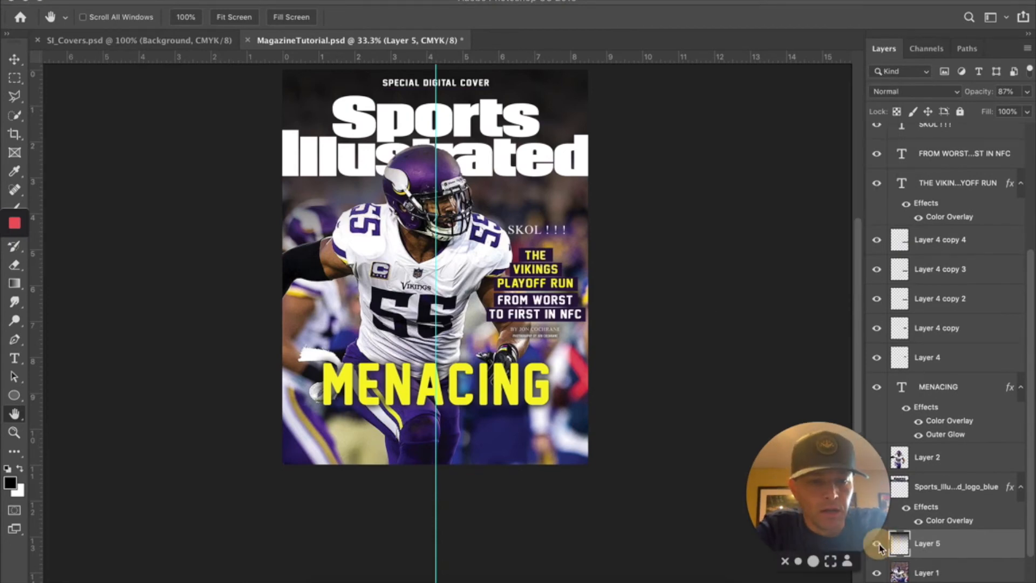
pyautogui.moveTo(819, 429); pyautogui.dragTo(803, 413)
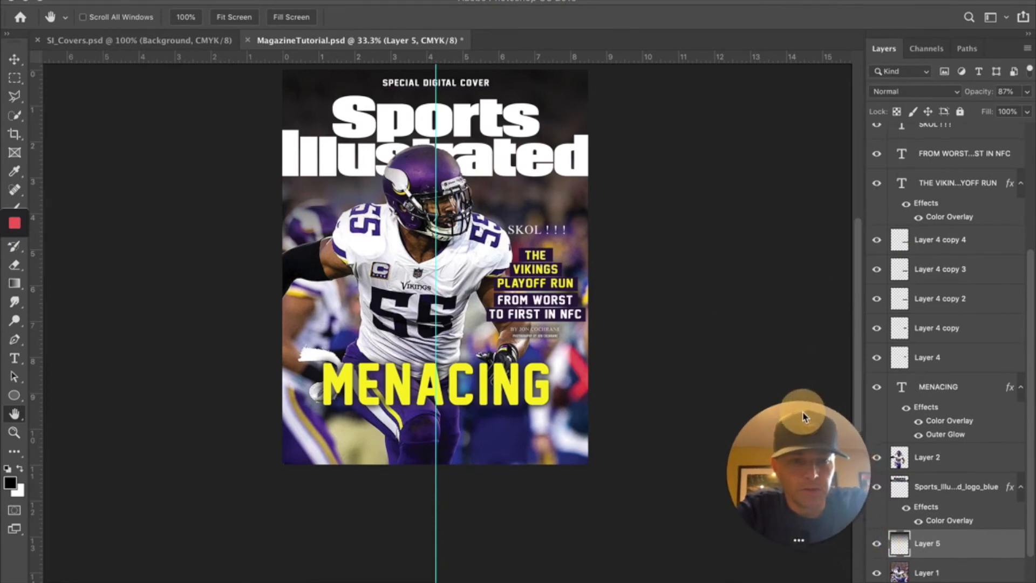
pyautogui.click(876, 543)
pyautogui.click(875, 544)
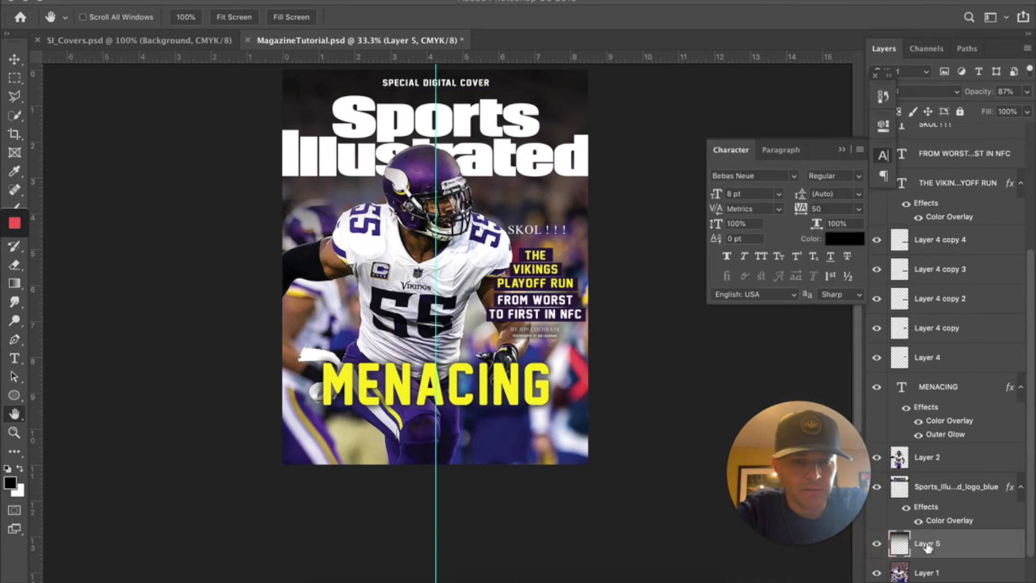
pyautogui.click(876, 545)
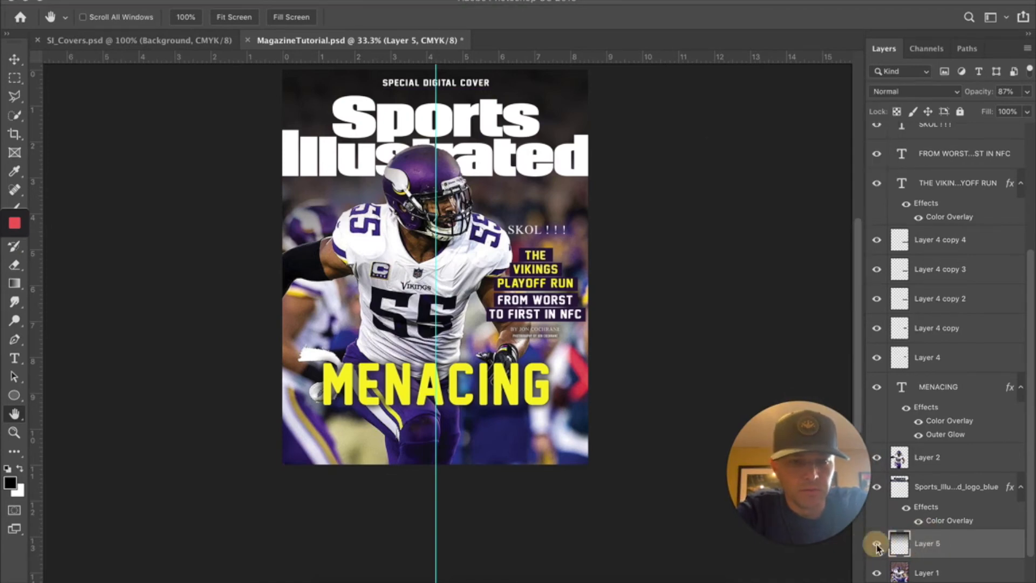
pyautogui.click(877, 544)
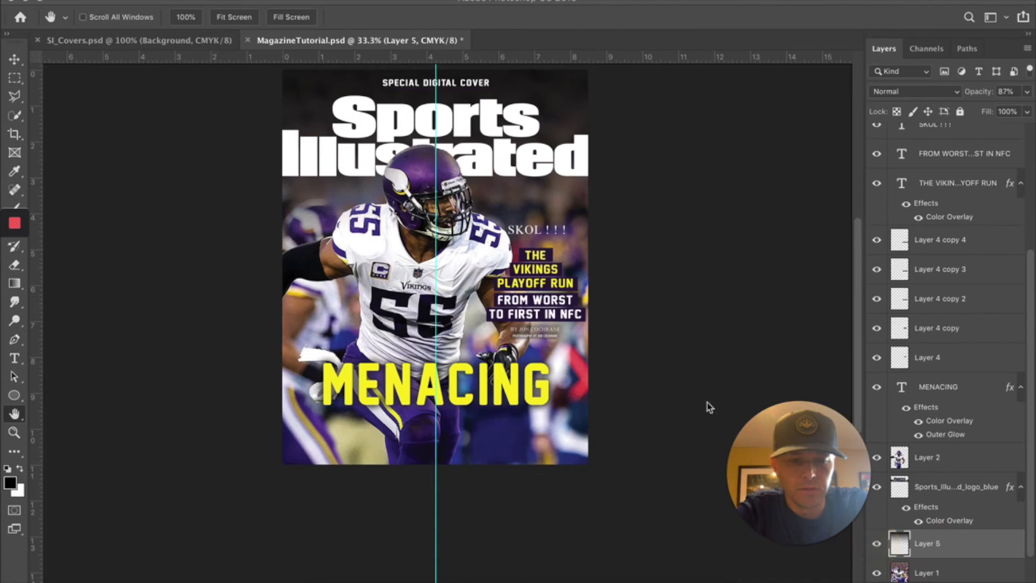
# - Hide Layer 5's black gradient and add a new empty Layer 6 above it
pyautogui.scroll(2, 319, 110)
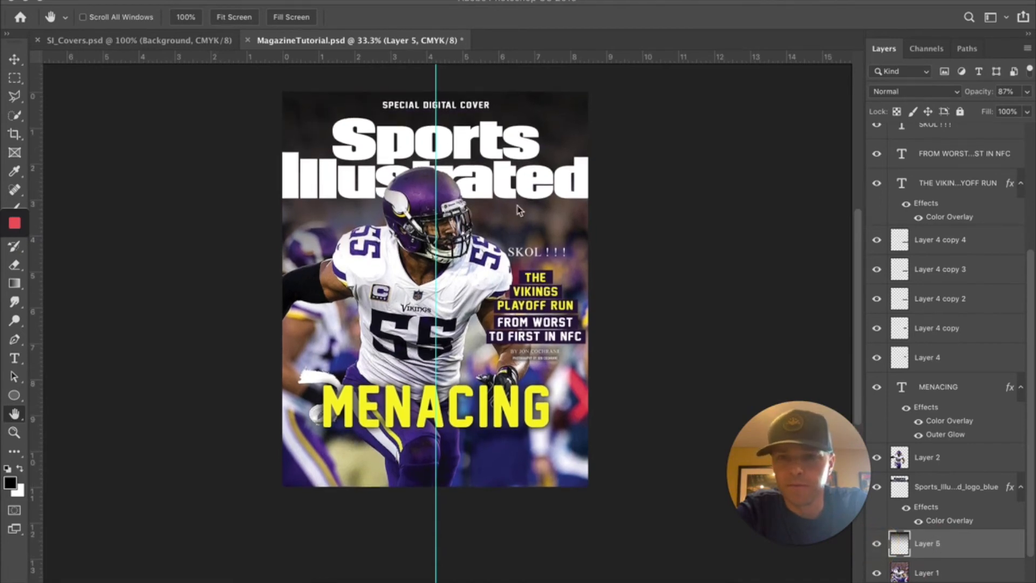
pyautogui.moveTo(796, 461); pyautogui.dragTo(710, 469)
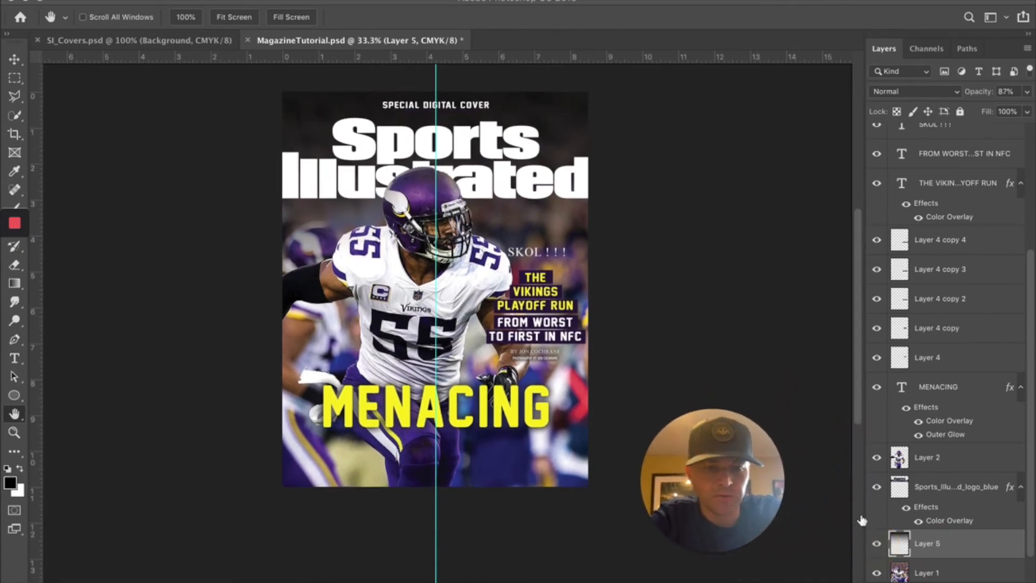
pyautogui.click(877, 488)
pyautogui.click(877, 488)
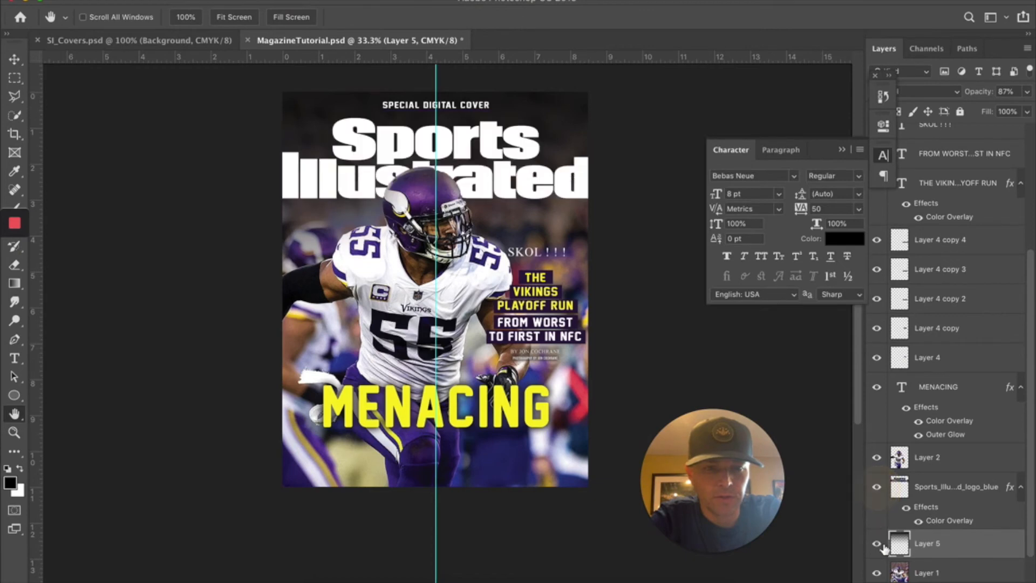
pyautogui.click(877, 545)
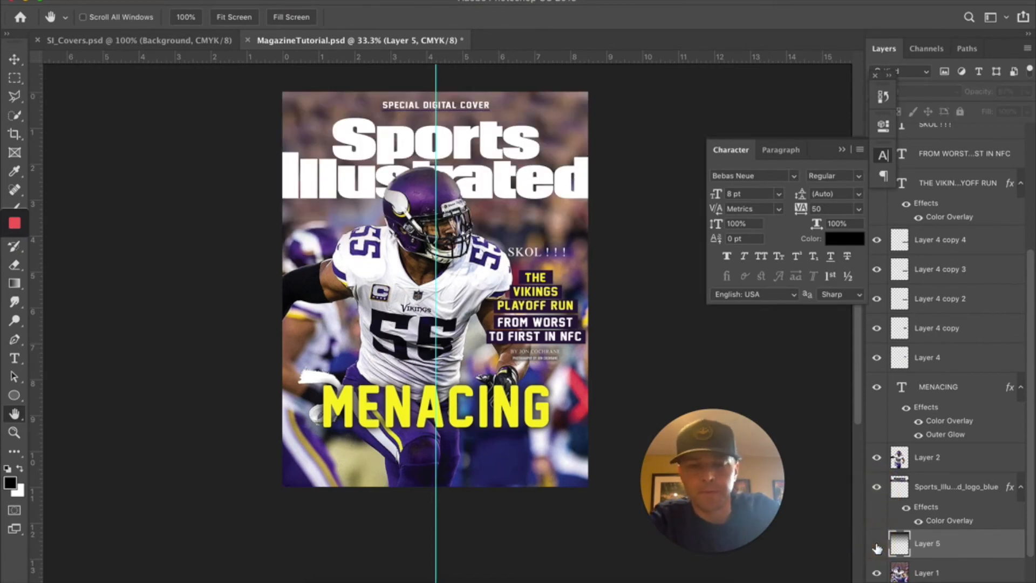
pyautogui.click(994, 582)
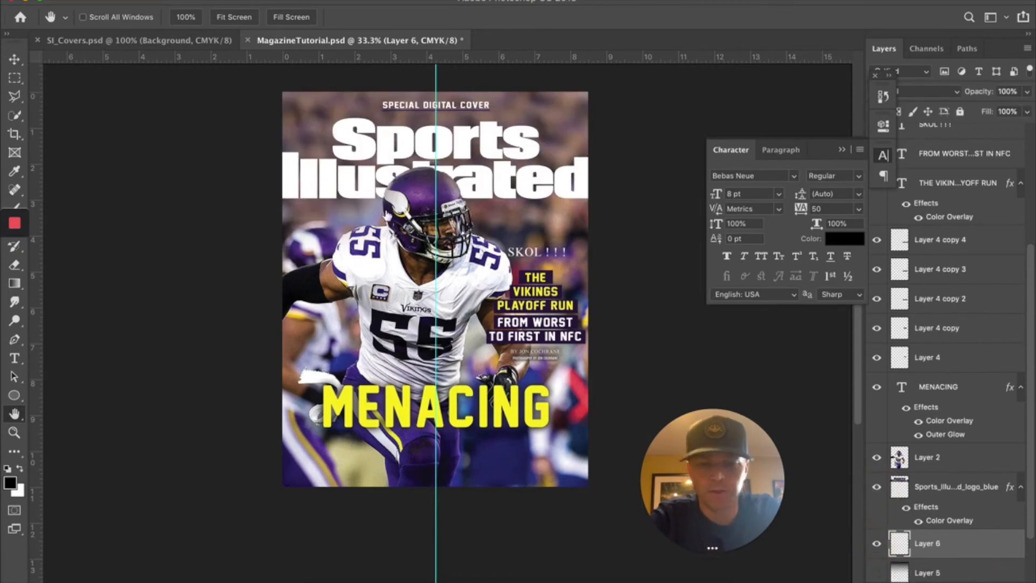
# - Set the foreground colour to dark purple #21062f, sampled from the helmet and darkened
pyautogui.click(12, 483)
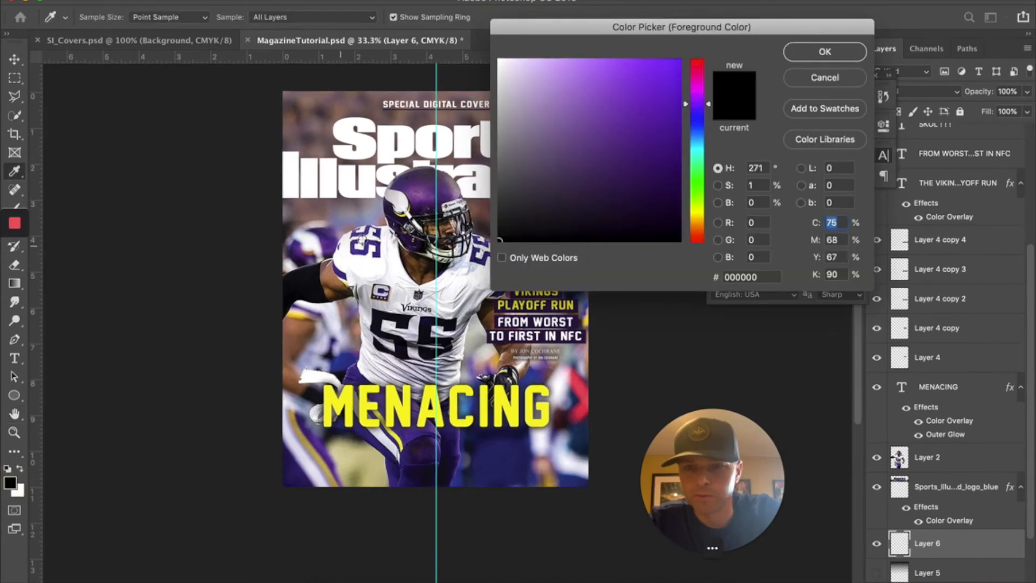
pyautogui.click(390, 212)
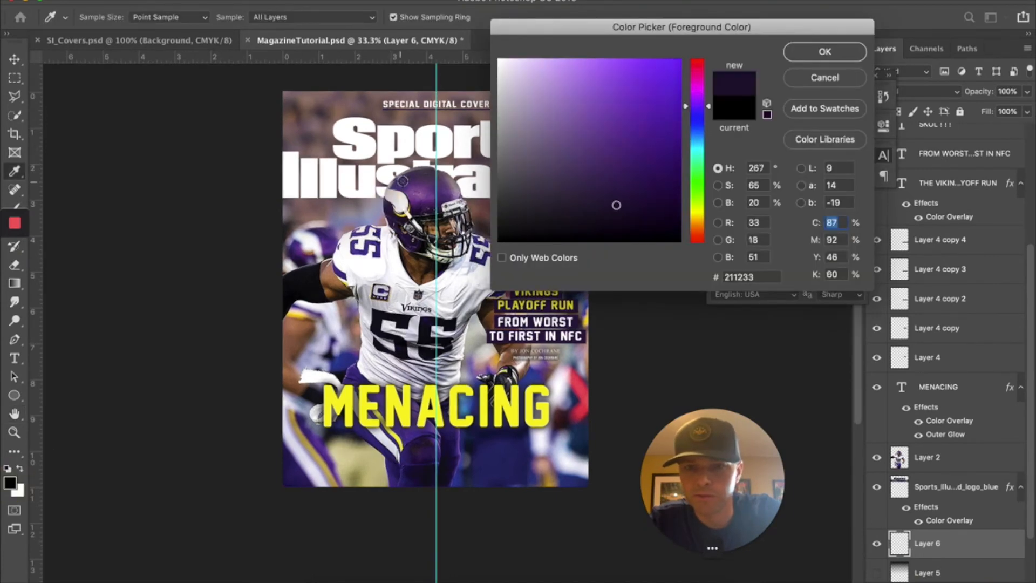
pyautogui.click(418, 184)
pyautogui.click(431, 183)
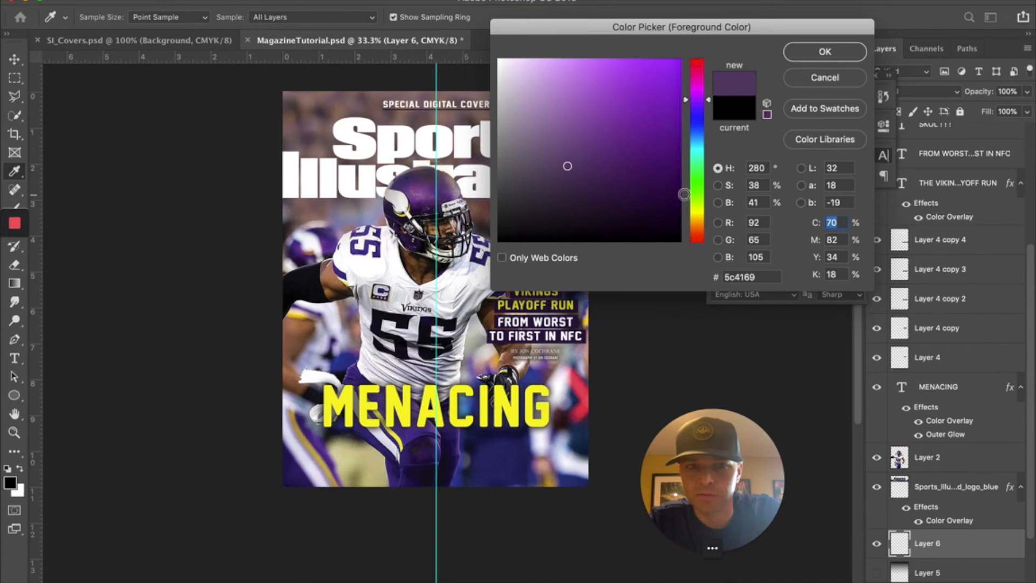
pyautogui.click(667, 207)
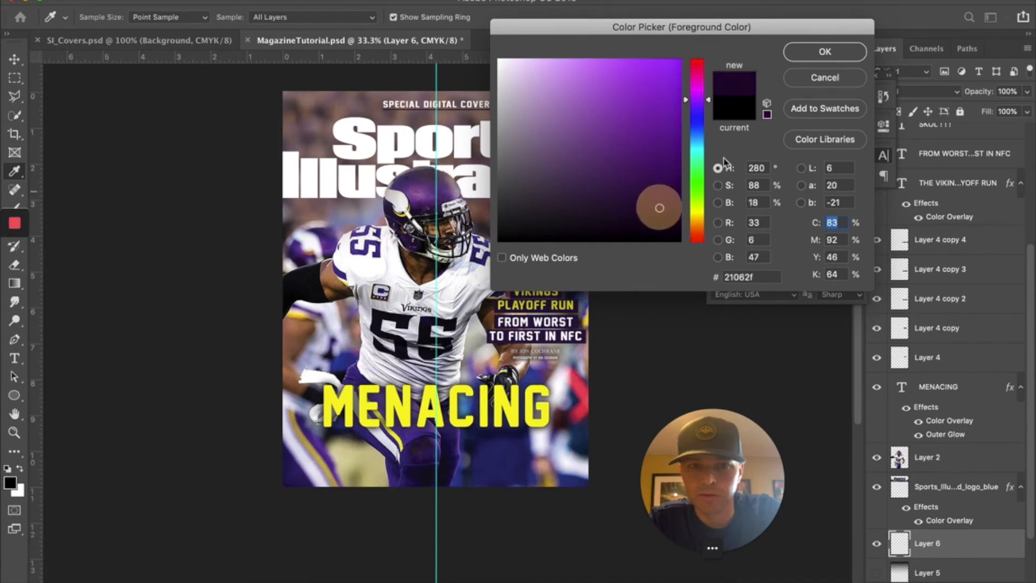
pyautogui.click(825, 51)
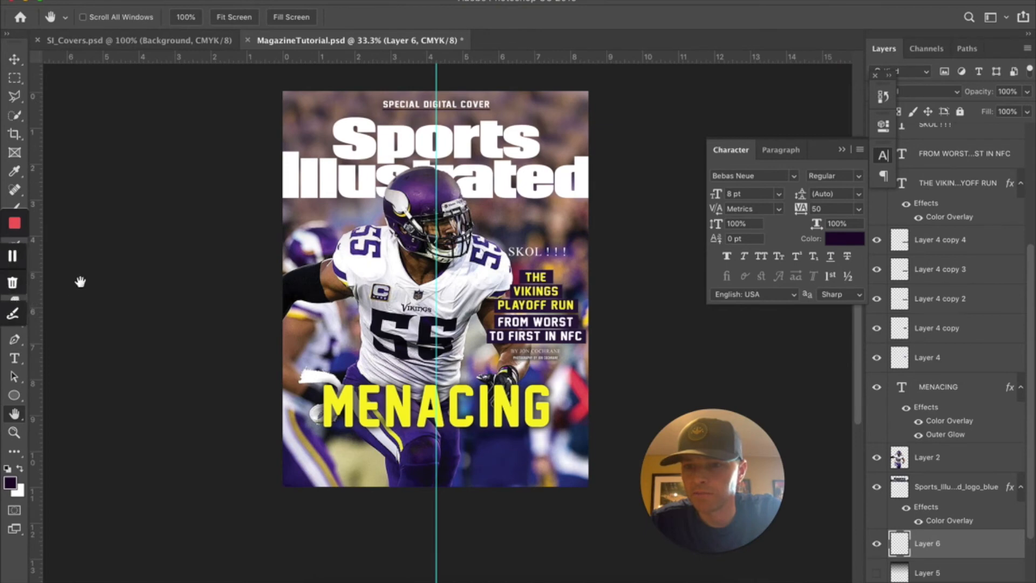
pyautogui.moveTo(156, 4); pyautogui.dragTo(169, 3)
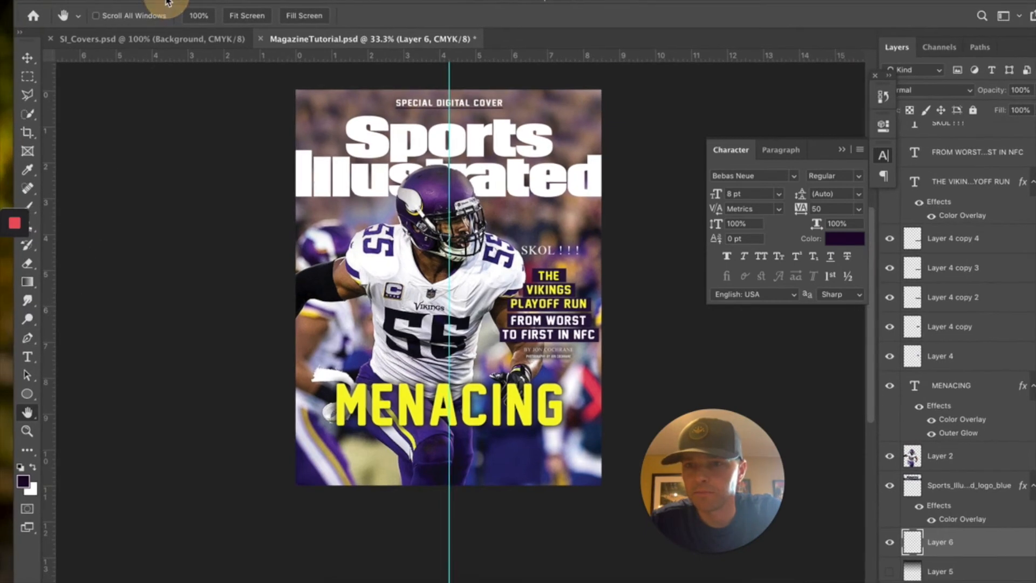
# - Draw a dark purple gradient on Layer 6 fading down from the cover's top
pyautogui.click(27, 281)
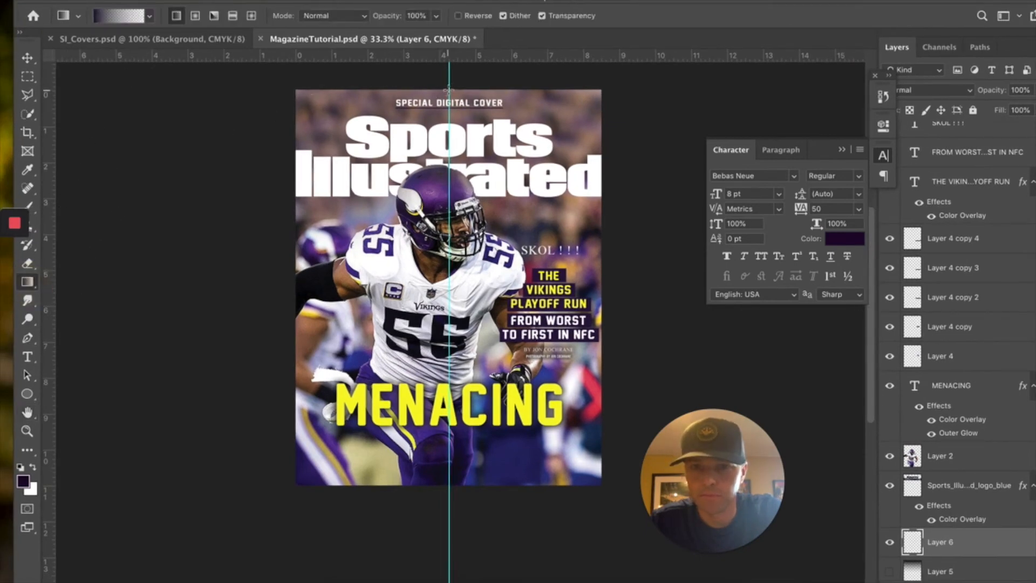
pyautogui.moveTo(449, 90); pyautogui.dragTo(456, 306)
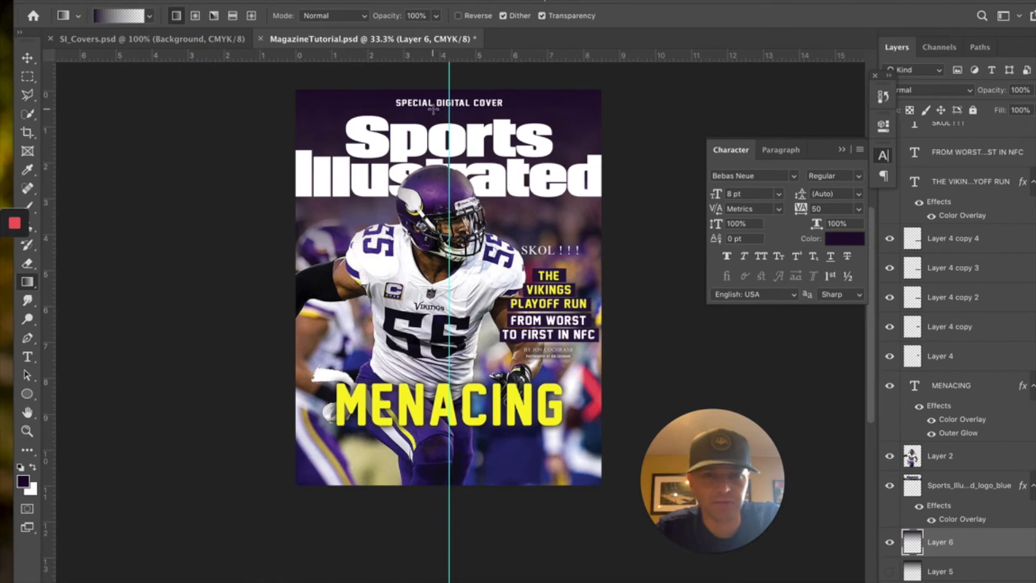
pyautogui.click(27, 58)
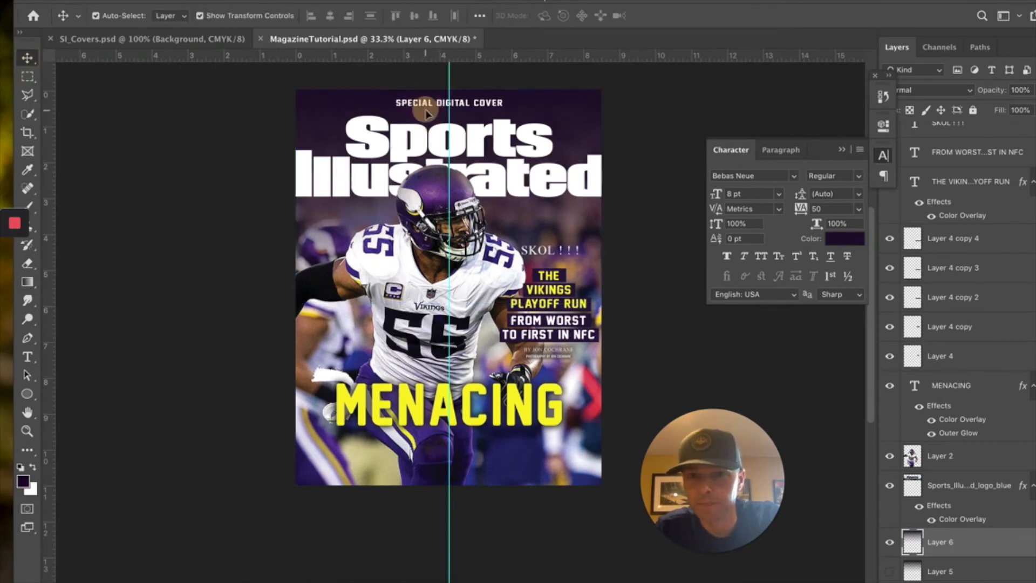
# - Give Layer 3, the accent line, a yellow Color Overlay effect
pyautogui.scroll(6, 966, 389)
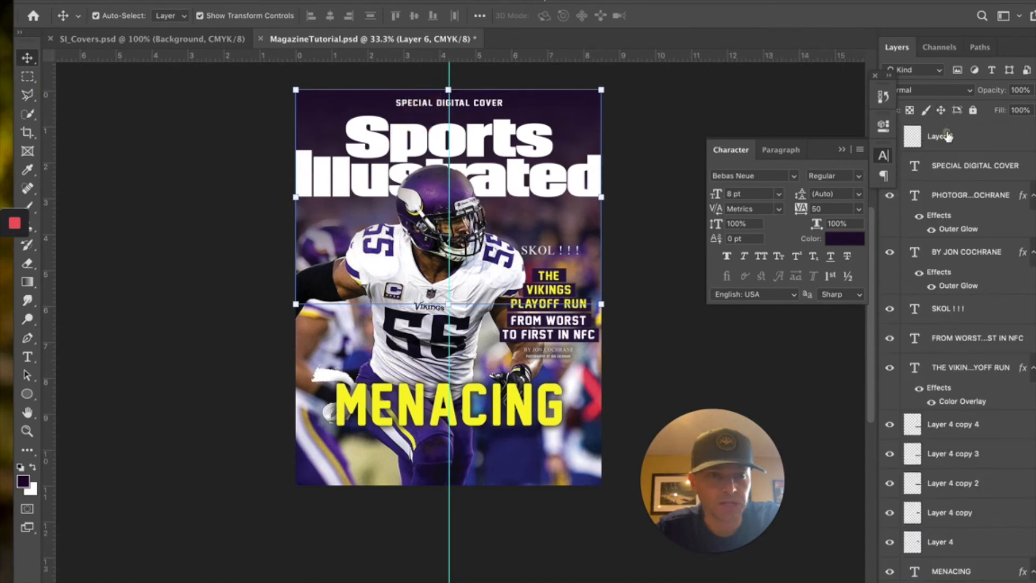
pyautogui.click(947, 136)
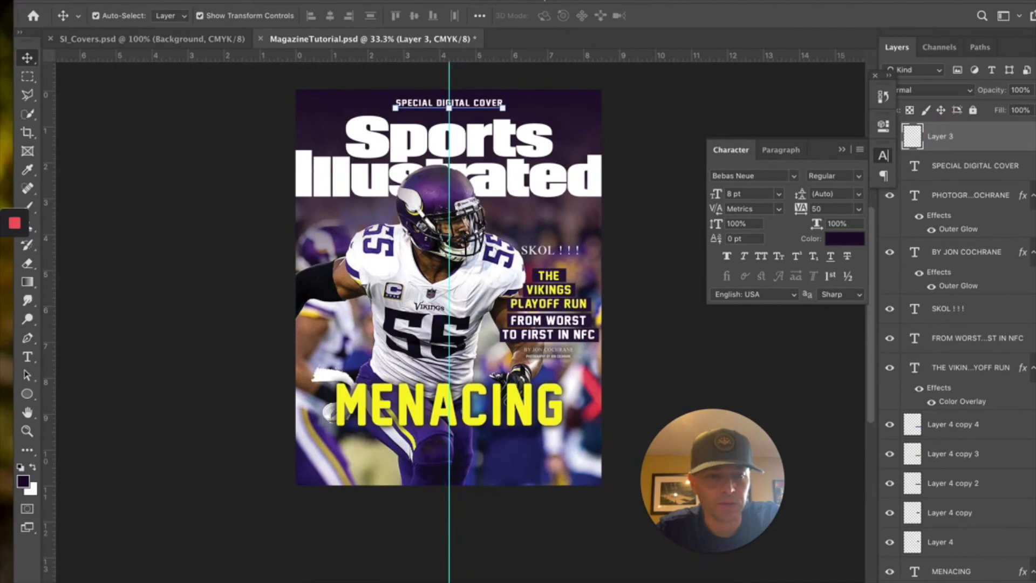
pyautogui.click(930, 582)
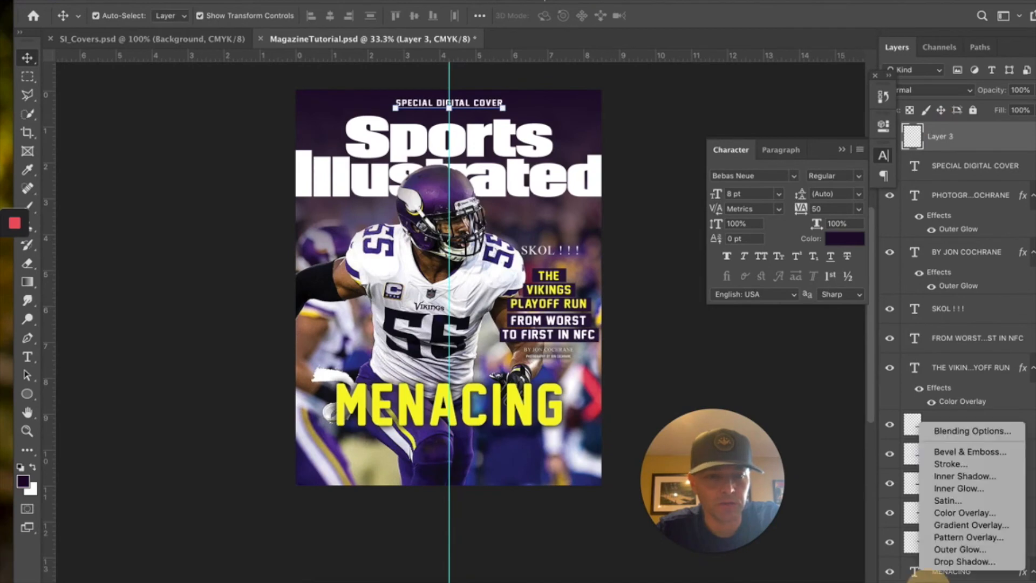
pyautogui.click(945, 516)
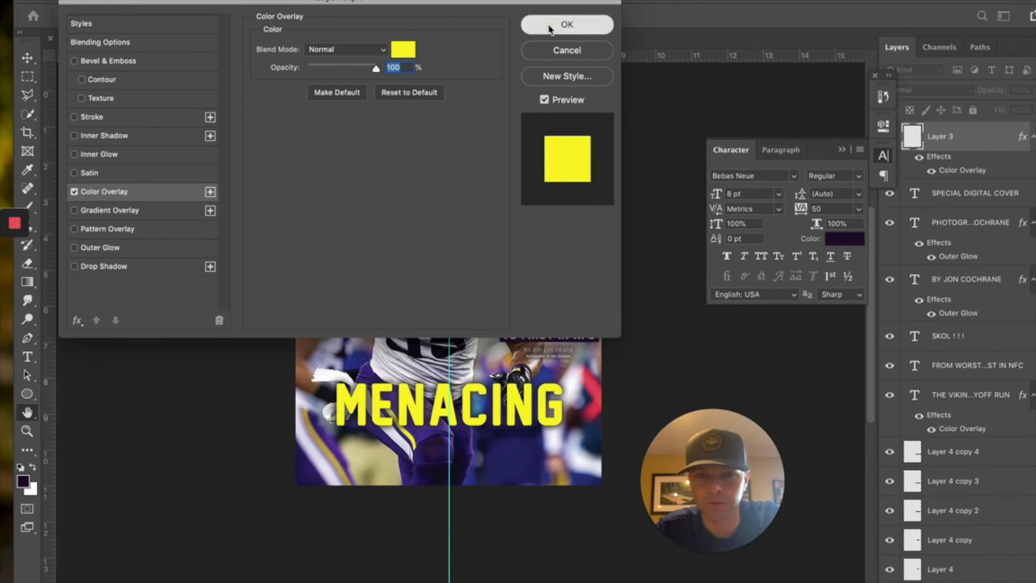
pyautogui.click(549, 28)
pyautogui.click(27, 76)
pyautogui.click(163, 94)
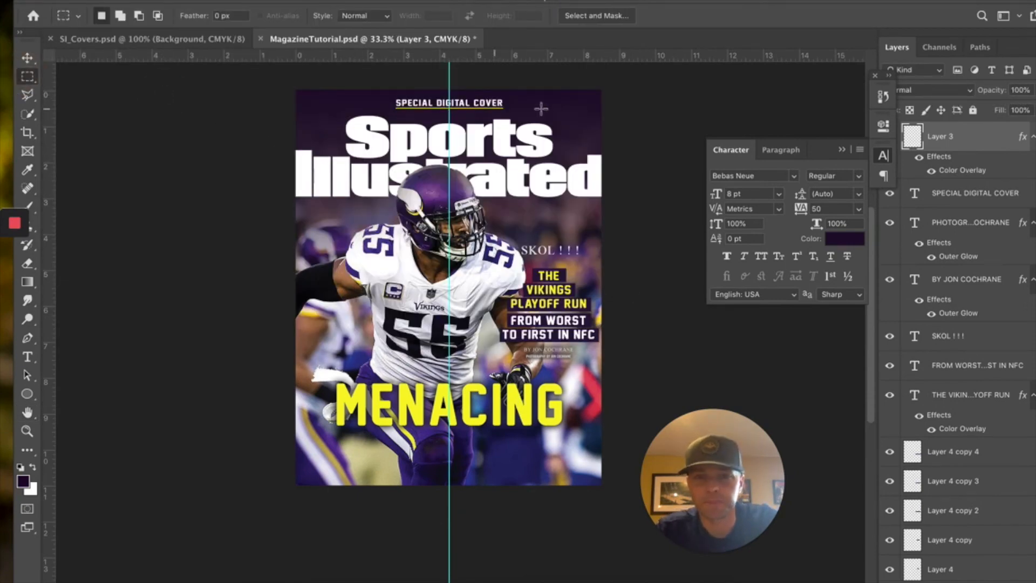
# - Lower Layer 6's opacity to about 76% for a softer purple tint
pyautogui.scroll(-5, 978, 399)
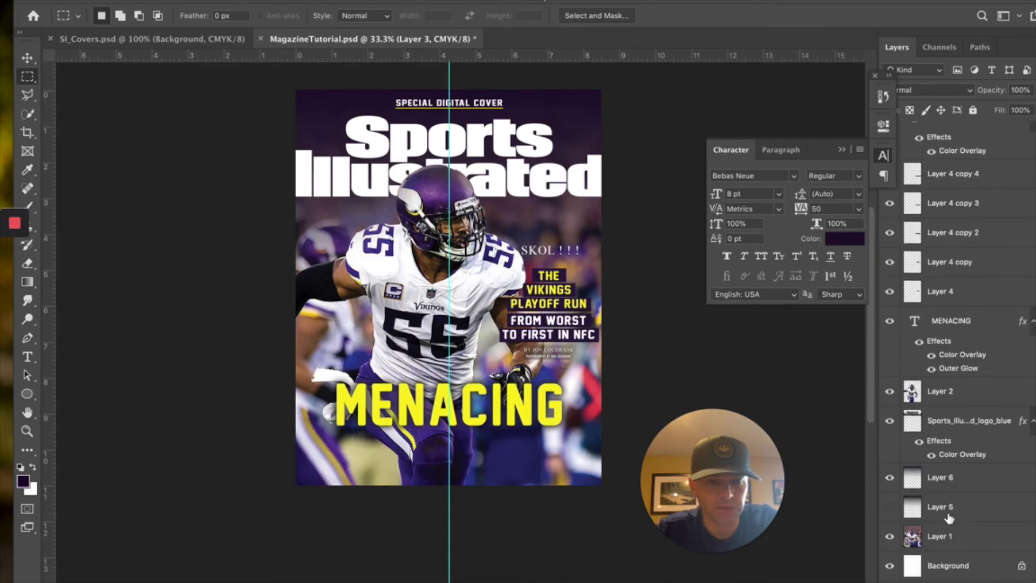
pyautogui.click(950, 479)
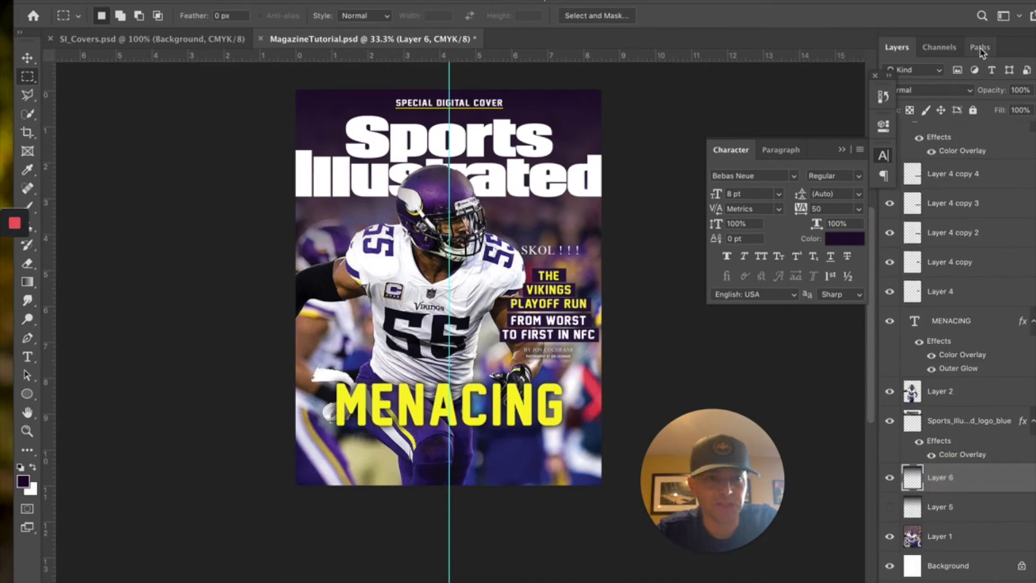
pyautogui.moveTo(931, 2); pyautogui.dragTo(912, 0)
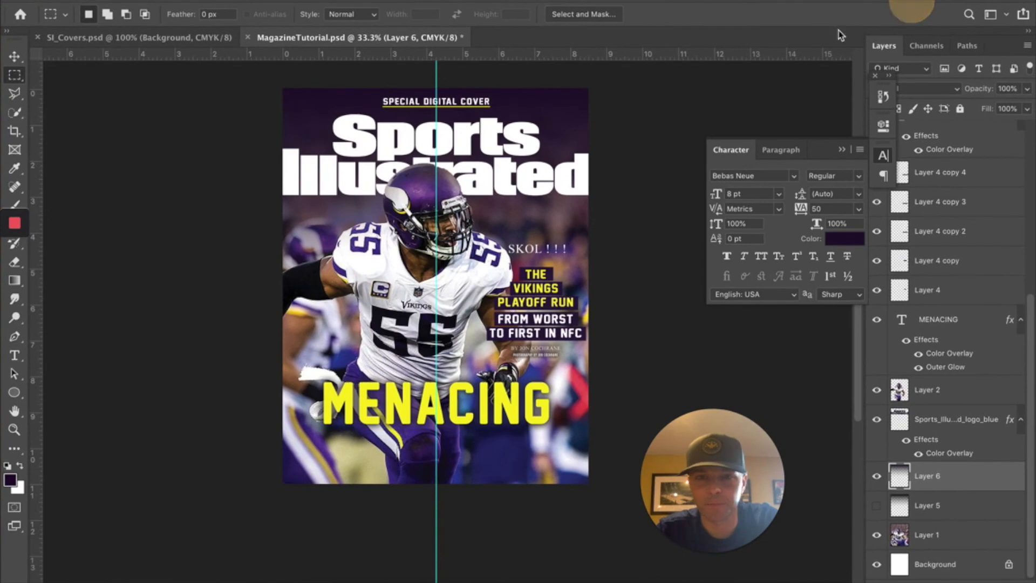
pyautogui.click(1027, 92)
pyautogui.moveTo(1024, 104); pyautogui.dragTo(1011, 105)
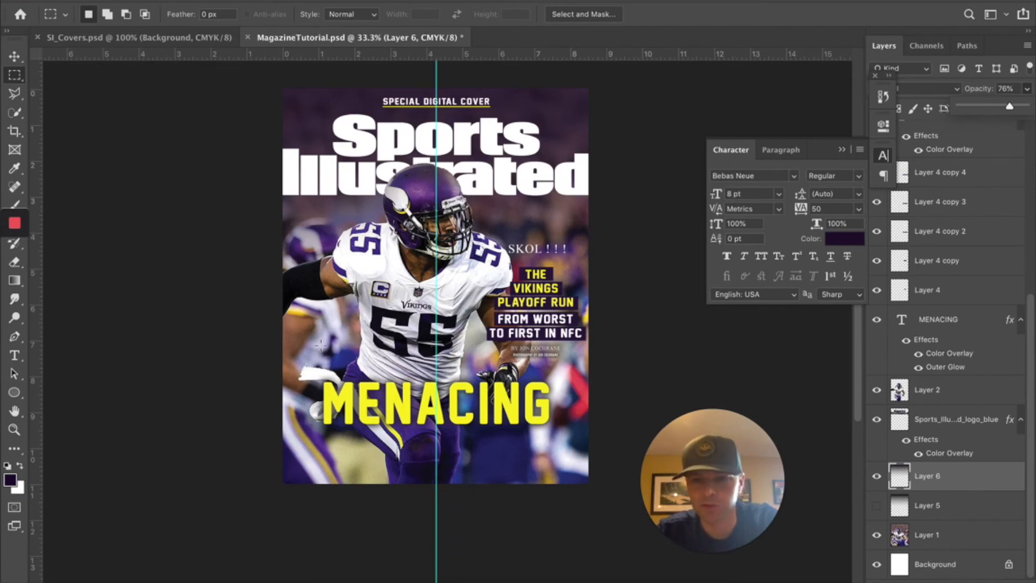
pyautogui.click(932, 540)
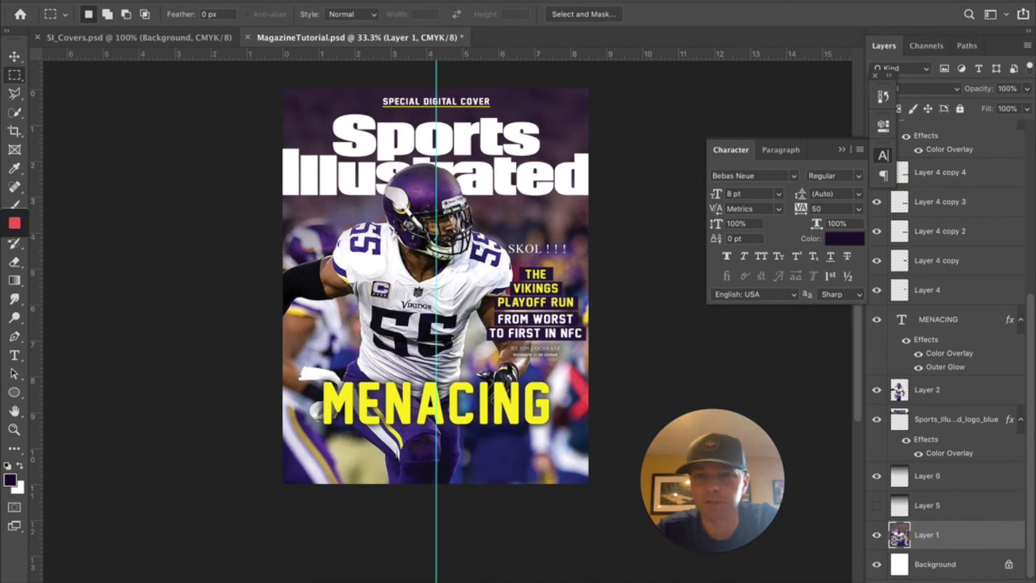
# - Apply a Gaussian Blur with a 28.9-pixel radius to the Layer 1 background photo
pyautogui.click(364, 1)
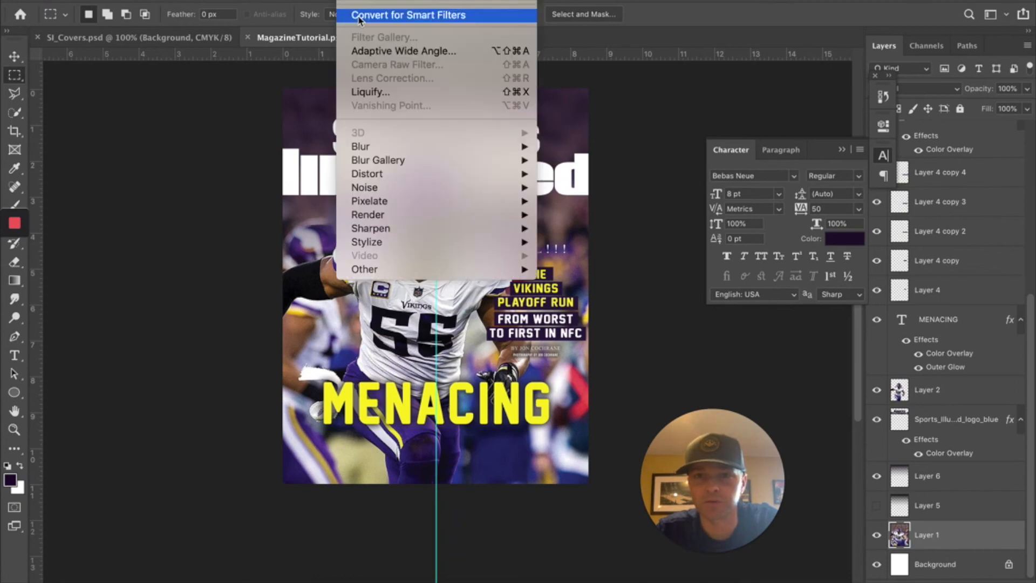
pyautogui.moveTo(384, 150)
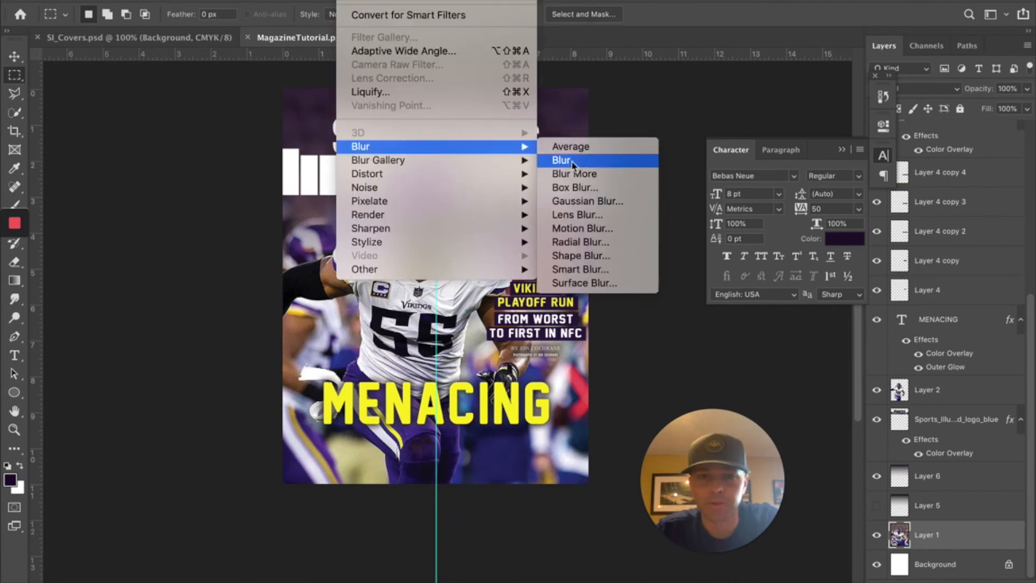
pyautogui.click(580, 205)
pyautogui.moveTo(575, 108); pyautogui.dragTo(757, 106)
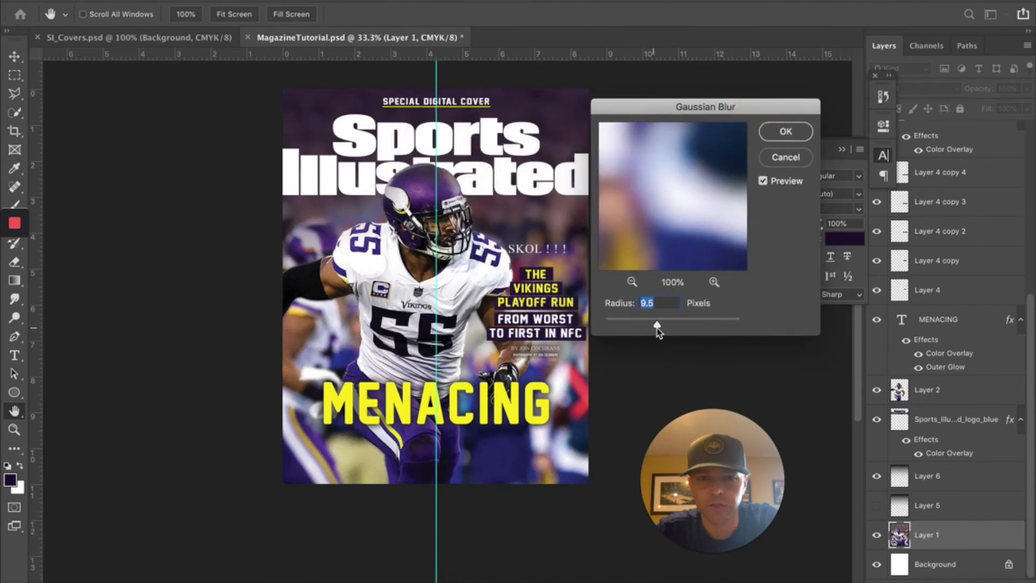
pyautogui.click(683, 324)
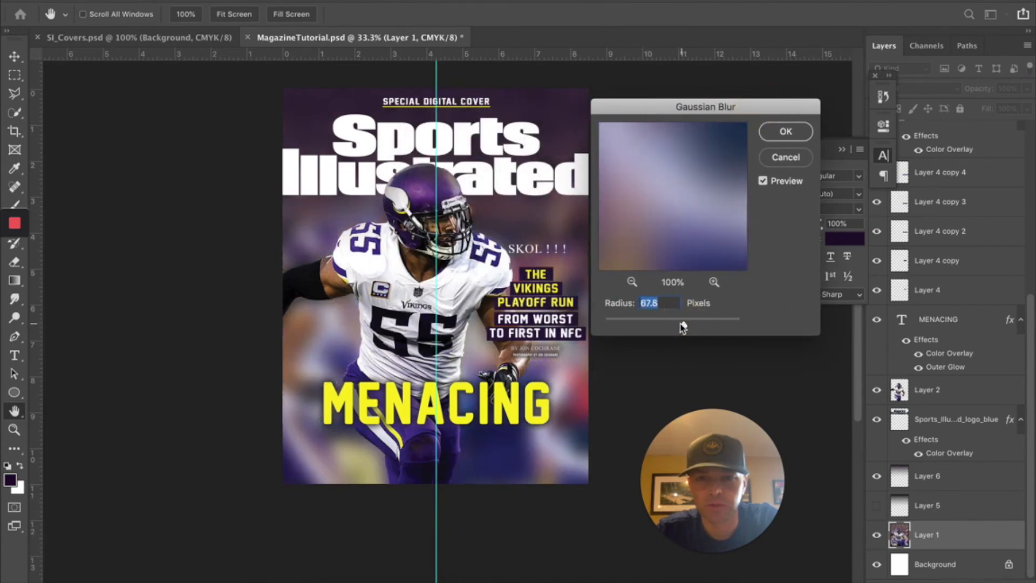
pyautogui.click(654, 324)
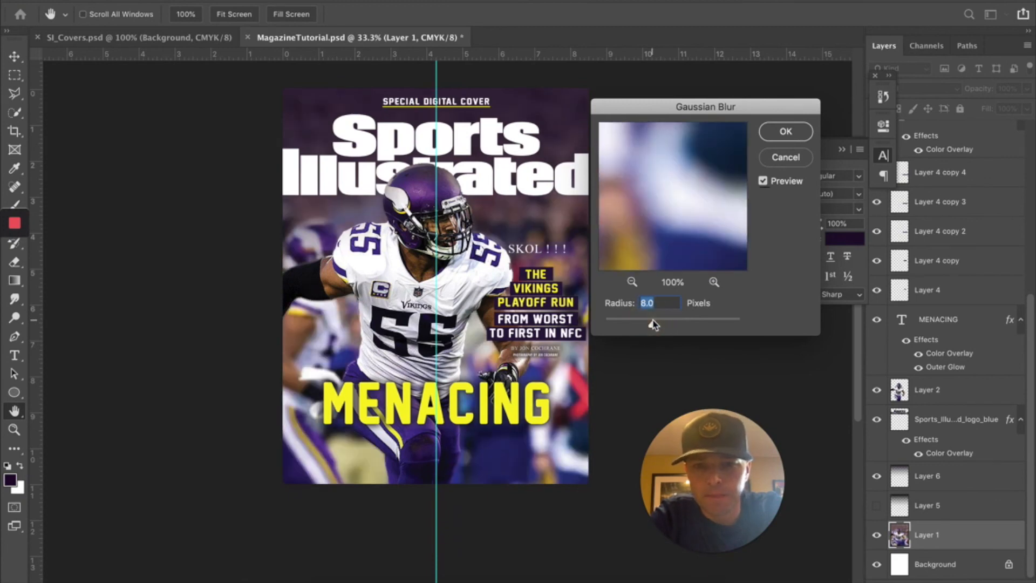
pyautogui.click(666, 325)
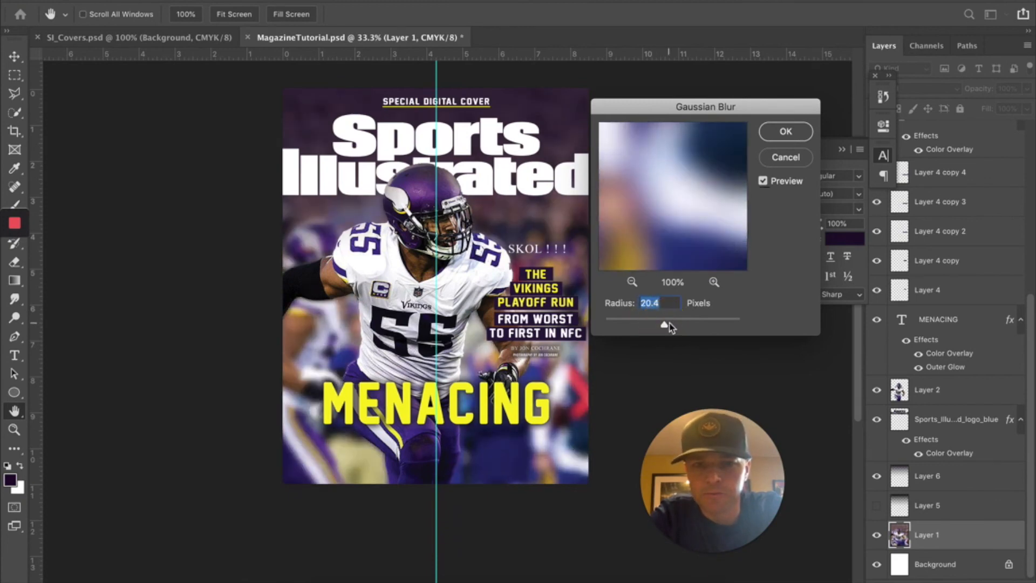
pyautogui.click(675, 325)
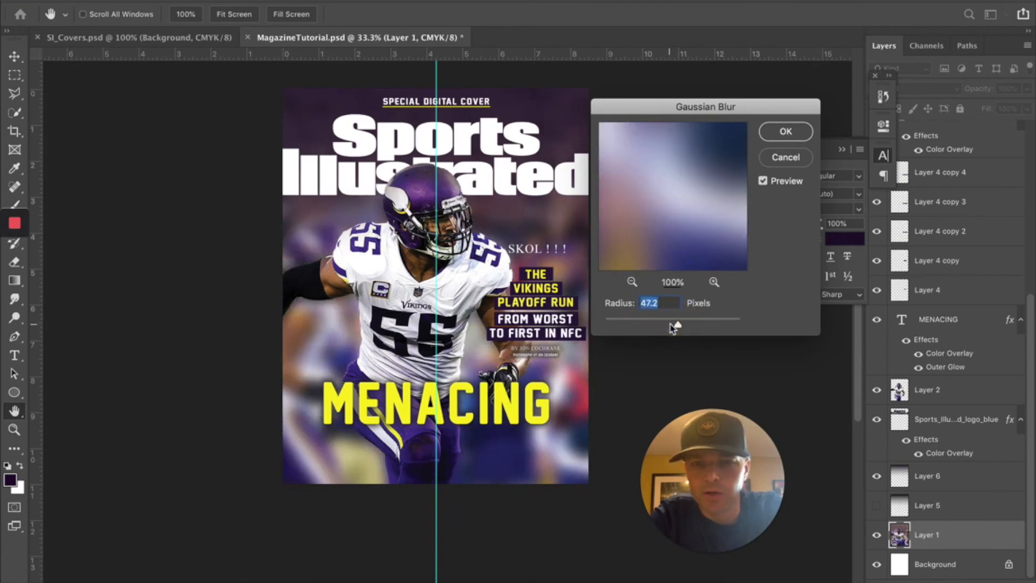
pyautogui.click(670, 325)
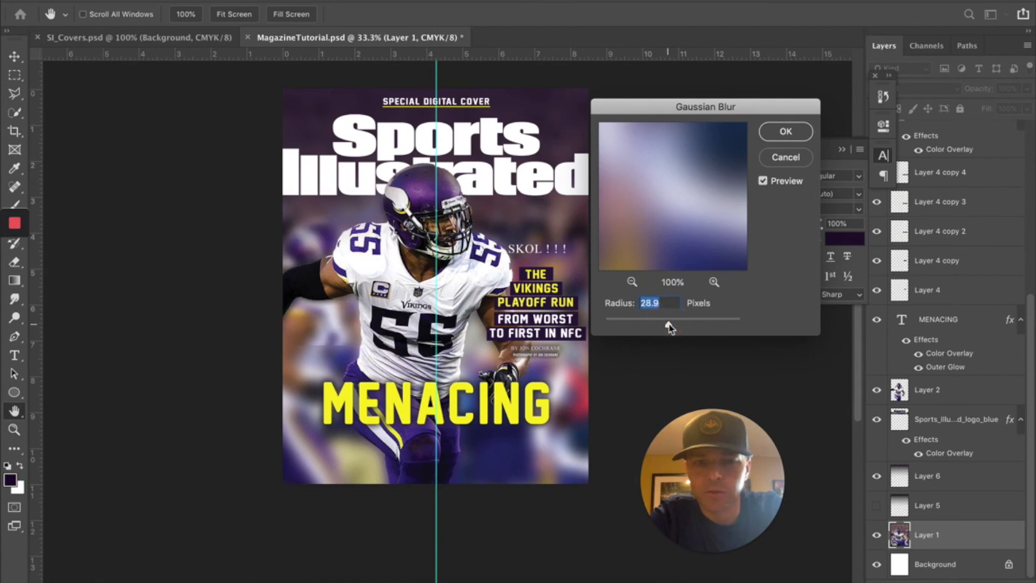
pyautogui.click(770, 131)
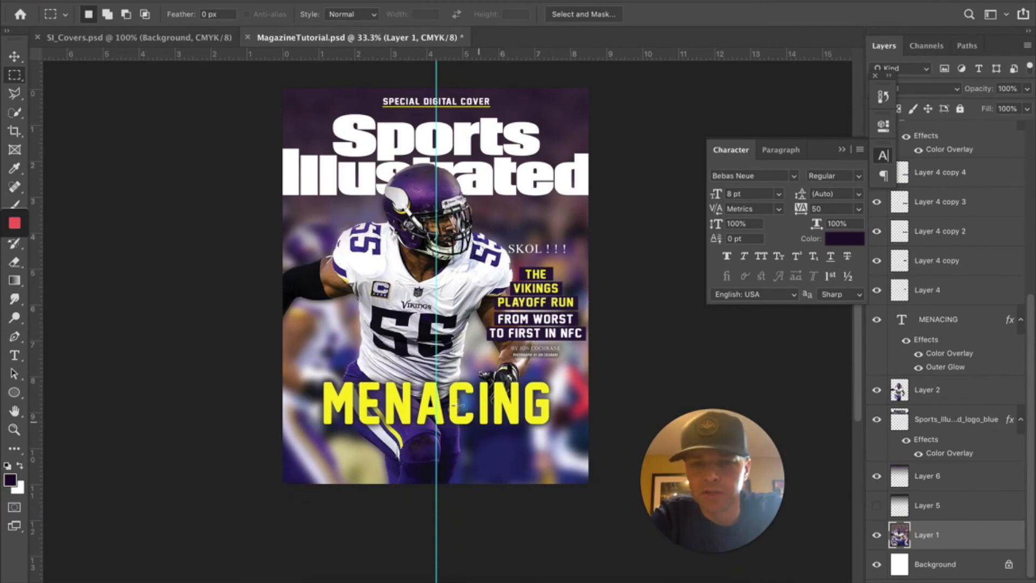
pyautogui.click(15, 56)
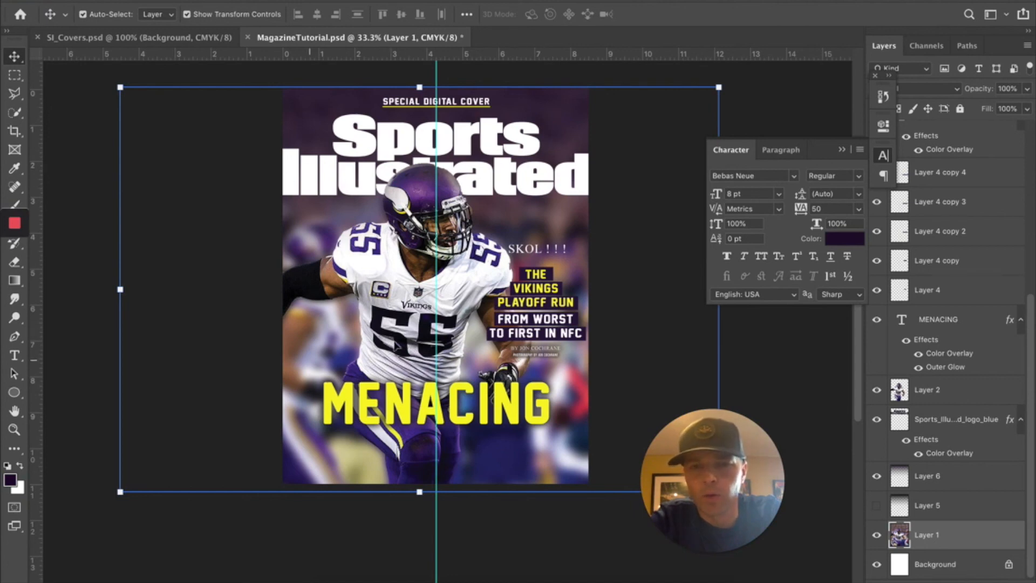
pyautogui.click(178, 39)
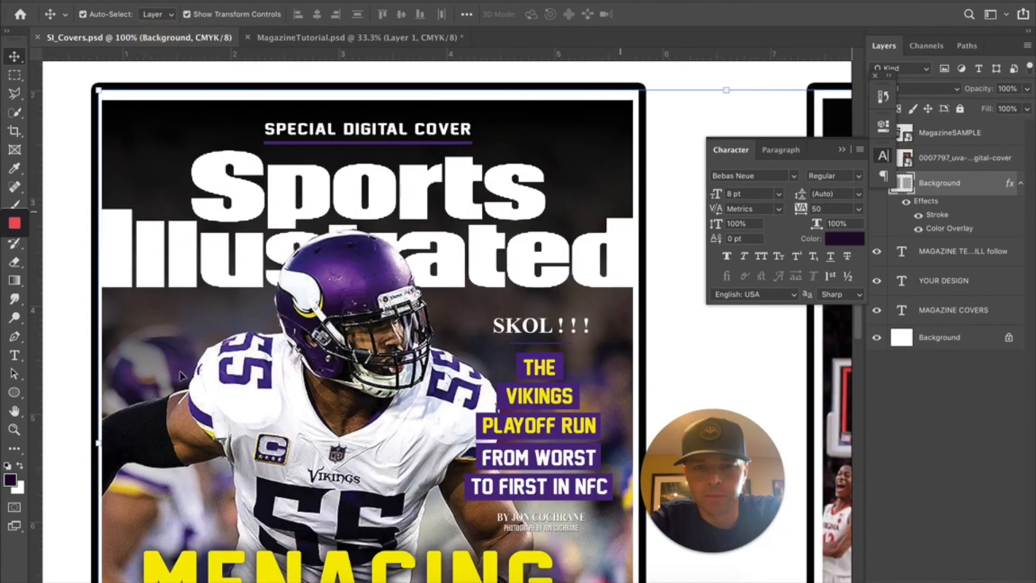
pyautogui.click(14, 411)
pyautogui.hscroll(10, 400, 341)
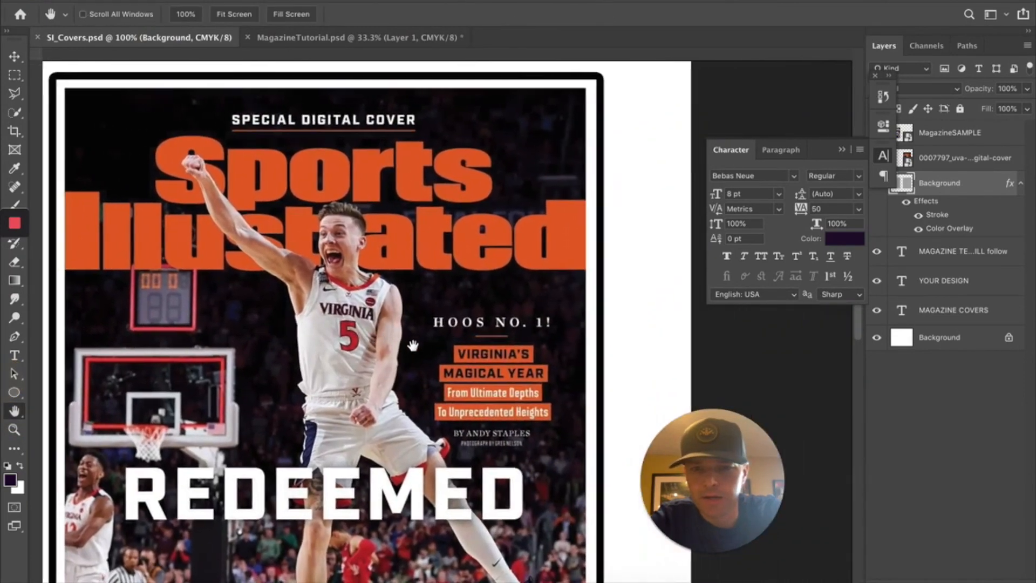
pyautogui.moveTo(433, 357); pyautogui.dragTo(477, 285)
pyautogui.moveTo(321, 320); pyautogui.dragTo(350, 346)
pyautogui.click(300, 38)
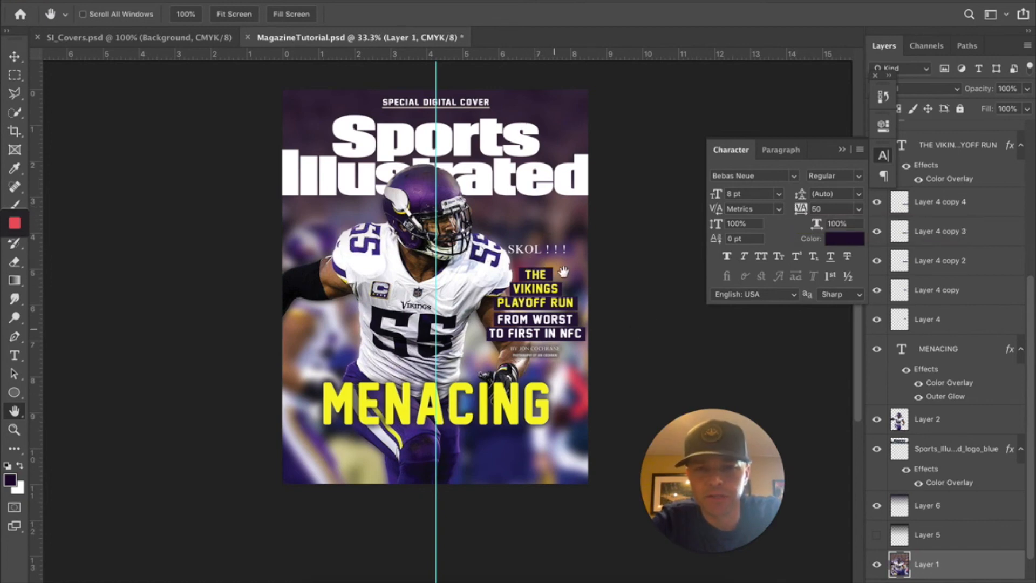
pyautogui.moveTo(35, 242); pyautogui.dragTo(580, 225)
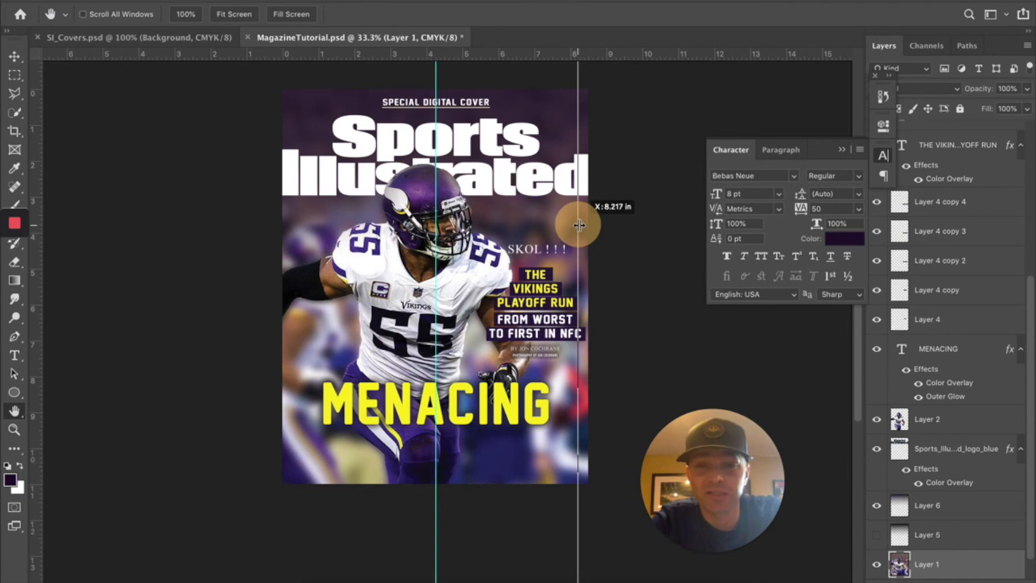
pyautogui.moveTo(579, 224); pyautogui.dragTo(38, 221)
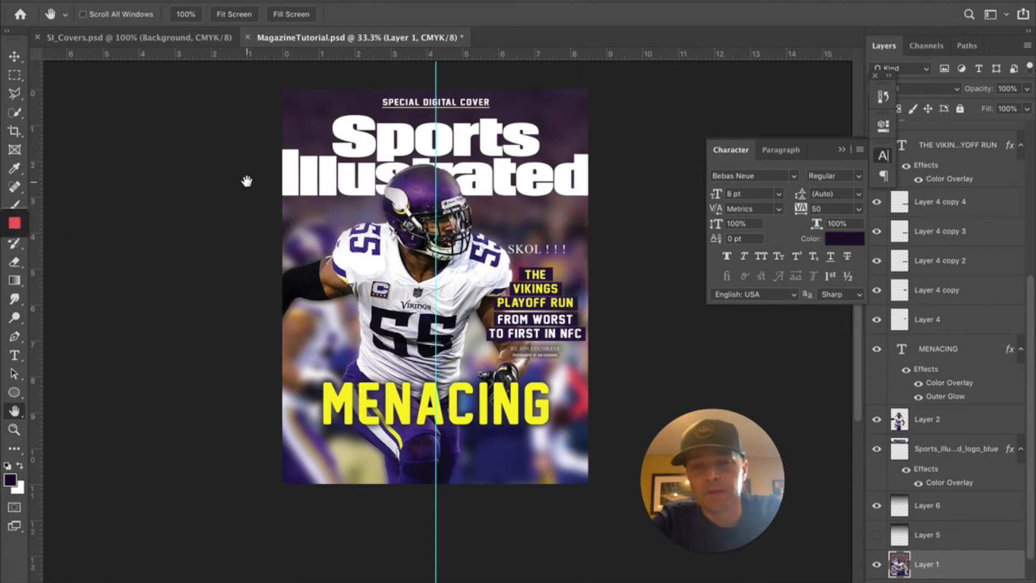